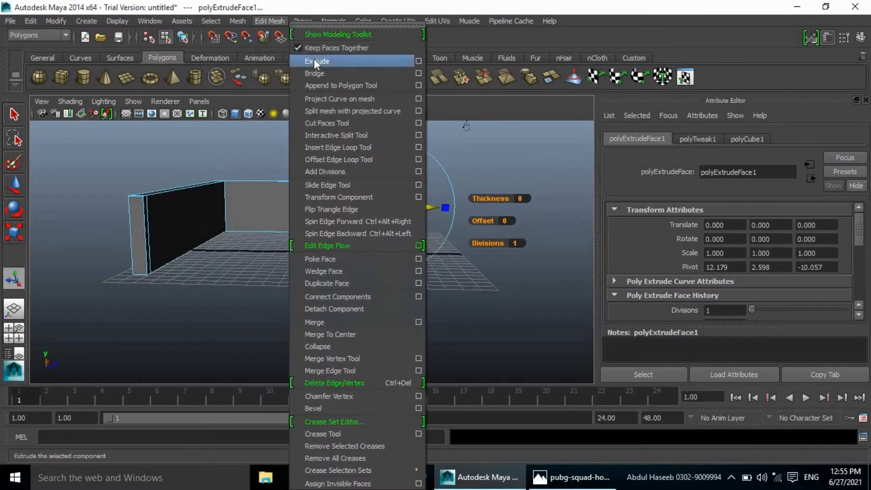
- Insert an edge loop near the side wall's free end and extrude the resulting end face inward into a short return wall
{"action": "left_click", "coordinate": [317, 136]}
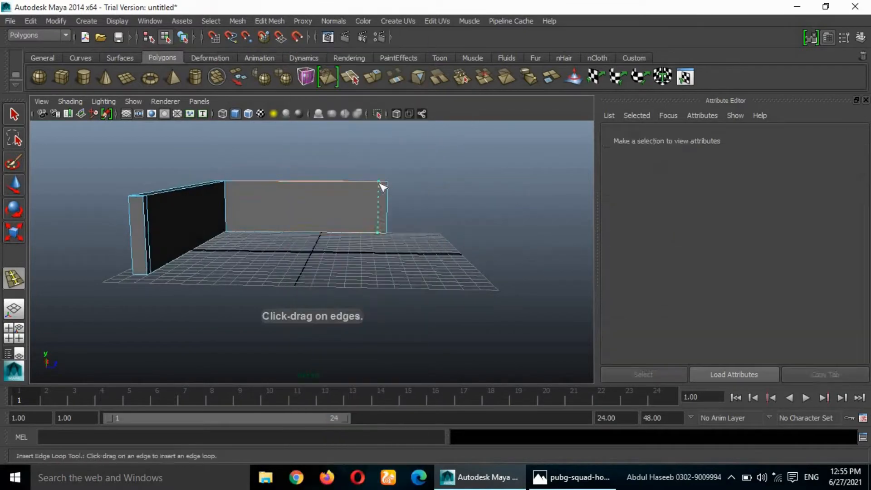
{"action": "left_click", "coordinate": [386, 208]}
{"action": "left_click", "coordinate": [269, 21]}
{"action": "left_click", "coordinate": [318, 61]}
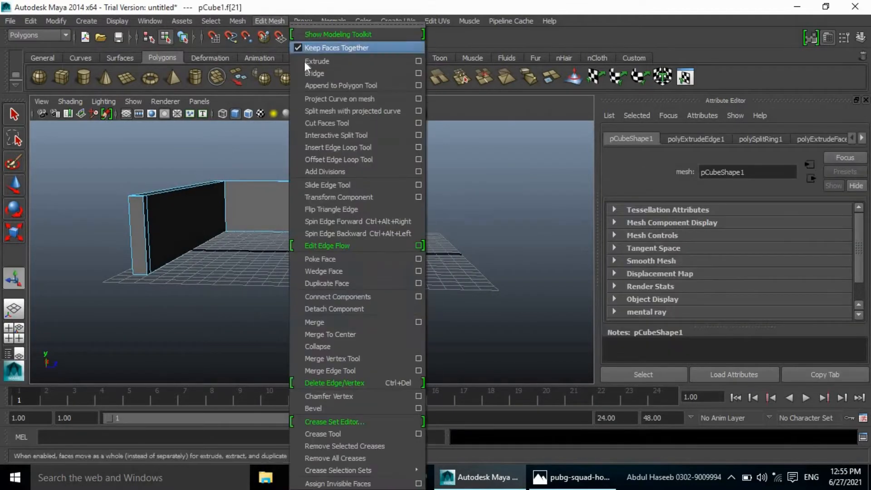
{"action": "left_click", "coordinate": [308, 60]}
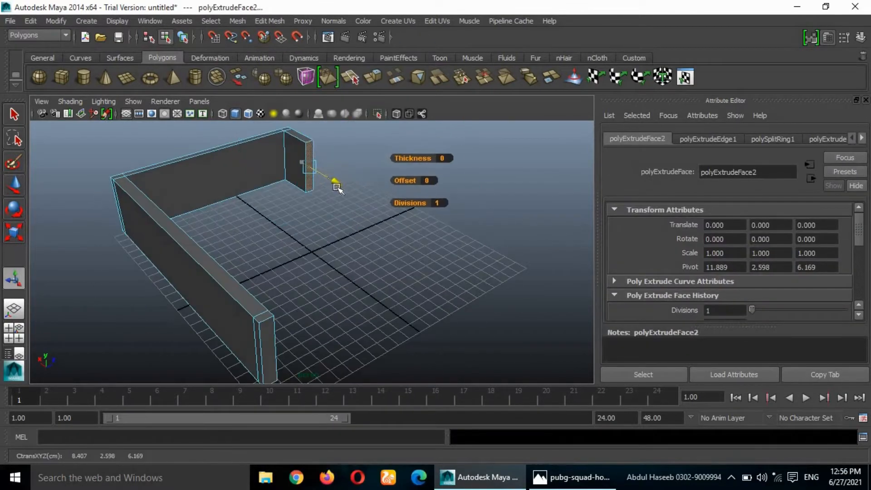
{"action": "left_click_drag", "start_coordinate": [337, 187], "coordinate": [340, 189]}
{"action": "left_click_drag", "start_coordinate": [513, 236], "coordinate": [369, 220], "text": "alt"}
- Insert an edge loop near the return wall's end and extrude the narrow face there forward into a short wall segment
{"action": "left_click", "coordinate": [270, 21]}
{"action": "left_click", "coordinate": [333, 148]}
{"action": "left_click_drag", "start_coordinate": [444, 196], "coordinate": [433, 197]}
{"action": "left_click", "coordinate": [269, 21]}
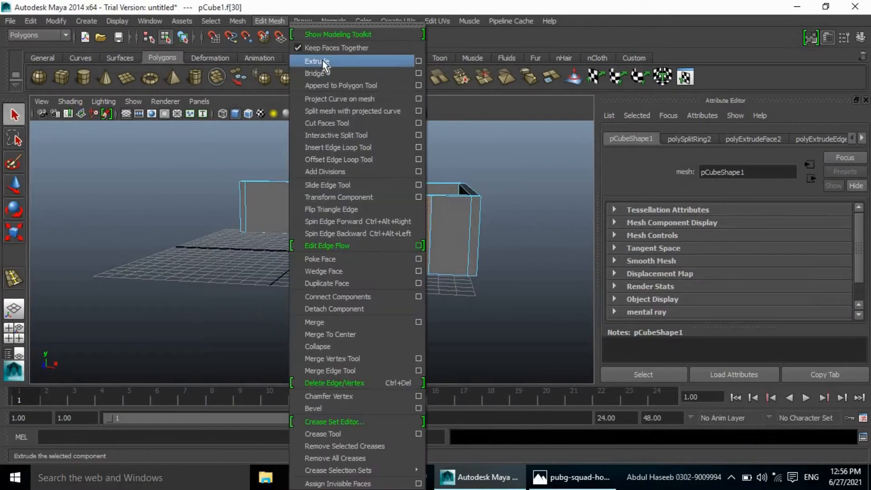
{"action": "left_click", "coordinate": [317, 62]}
{"action": "left_click_drag", "start_coordinate": [317, 190], "coordinate": [334, 134], "text": "alt"}
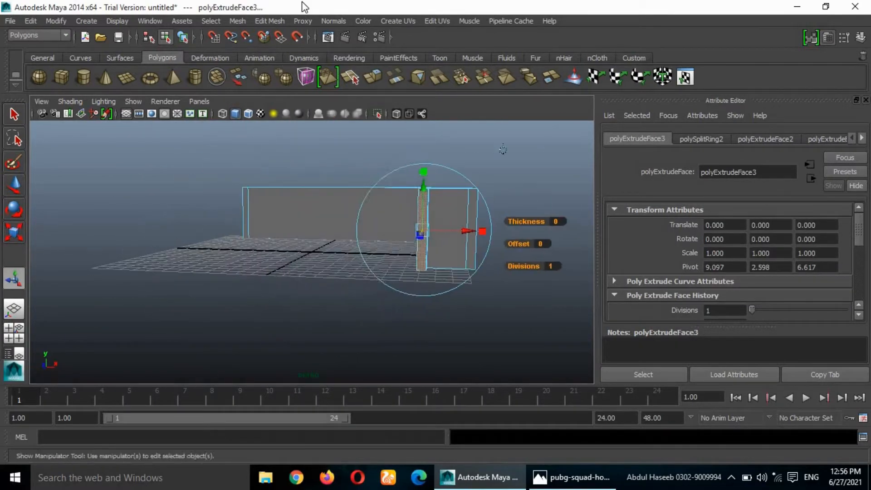
- Insert a horizontal edge loop around the walls, just below their upper edge
{"action": "left_click", "coordinate": [269, 20]}
{"action": "left_click", "coordinate": [333, 148]}
{"action": "left_click", "coordinate": [427, 200]}
- Extrude the upper end face of the short wall segment forward to form a door lintel
{"action": "right_click_drag", "start_coordinate": [425, 195], "coordinate": [426, 226]}
{"action": "left_click", "coordinate": [422, 195]}
{"action": "left_click", "coordinate": [269, 20]}
{"action": "left_click", "coordinate": [317, 62]}
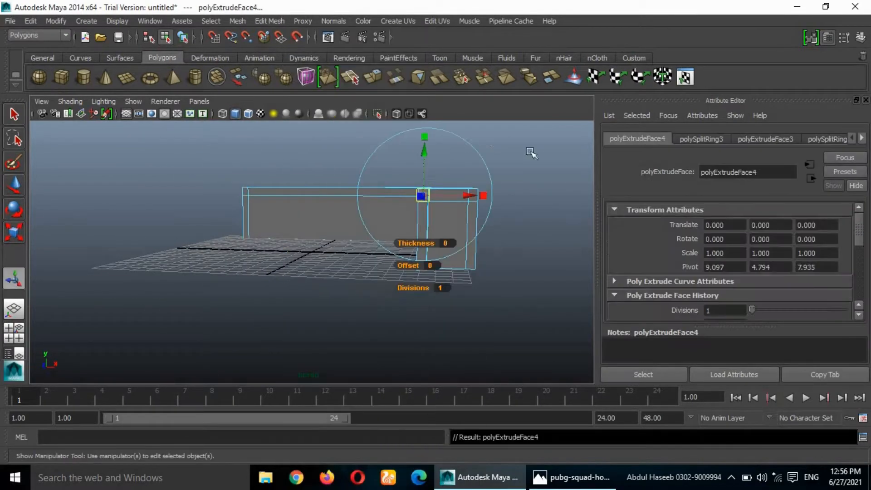
{"action": "left_click_drag", "start_coordinate": [528, 152], "coordinate": [430, 159], "text": "alt"}
{"action": "left_click_drag", "start_coordinate": [240, 229], "coordinate": [220, 233]}
{"action": "left_click_drag", "start_coordinate": [172, 268], "coordinate": [300, 341], "text": "alt"}
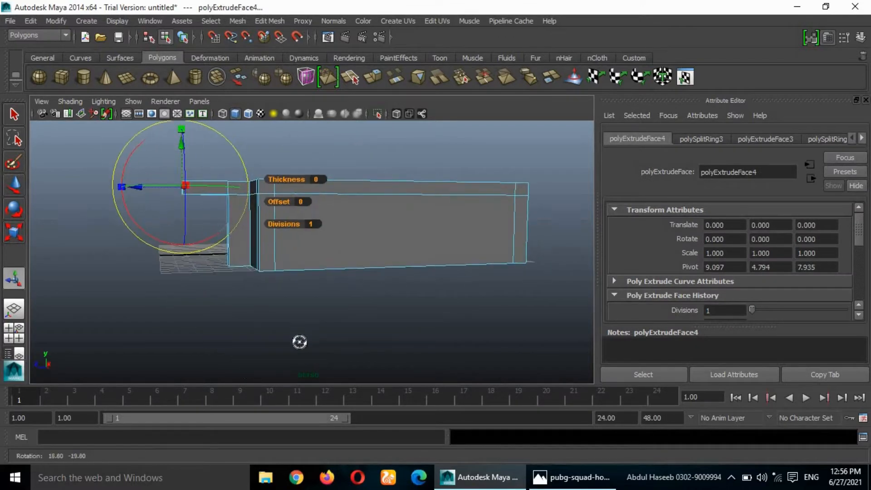
- Insert a vertical edge loop close to the free end of the door lintel
{"action": "left_click", "coordinate": [269, 21]}
{"action": "left_click", "coordinate": [332, 148]}
{"action": "left_click", "coordinate": [195, 183]}
- Extrude the underside face at the lintel's free end down to floor level to form the second door post
{"action": "left_click_drag", "start_coordinate": [198, 188], "coordinate": [234, 154], "text": "alt"}
{"action": "right_click_drag", "start_coordinate": [234, 153], "coordinate": [236, 183]}
{"action": "left_click", "coordinate": [190, 131]}
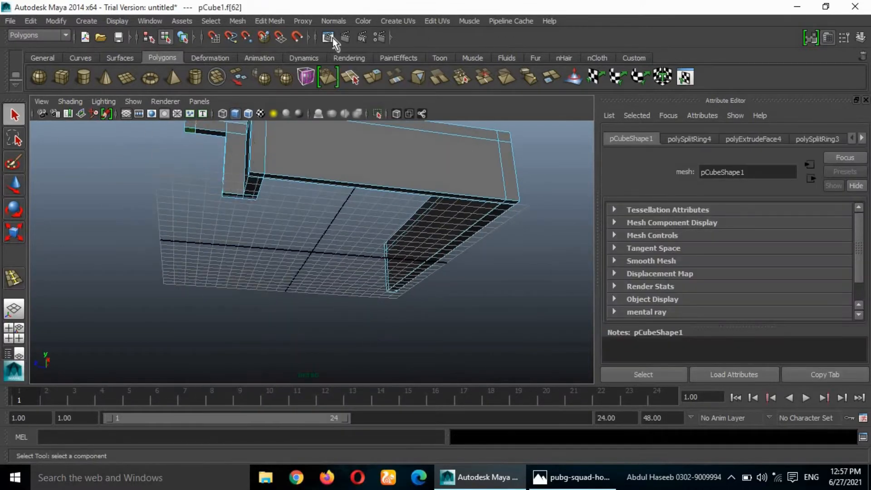
{"action": "left_click", "coordinate": [269, 21]}
{"action": "left_click", "coordinate": [318, 62]}
{"action": "left_click_drag", "start_coordinate": [189, 168], "coordinate": [192, 217]}
{"action": "left_click_drag", "start_coordinate": [227, 159], "coordinate": [229, 191], "text": "alt"}
{"action": "left_click_drag", "start_coordinate": [181, 300], "coordinate": [184, 304]}
{"action": "left_click", "coordinate": [238, 305]}
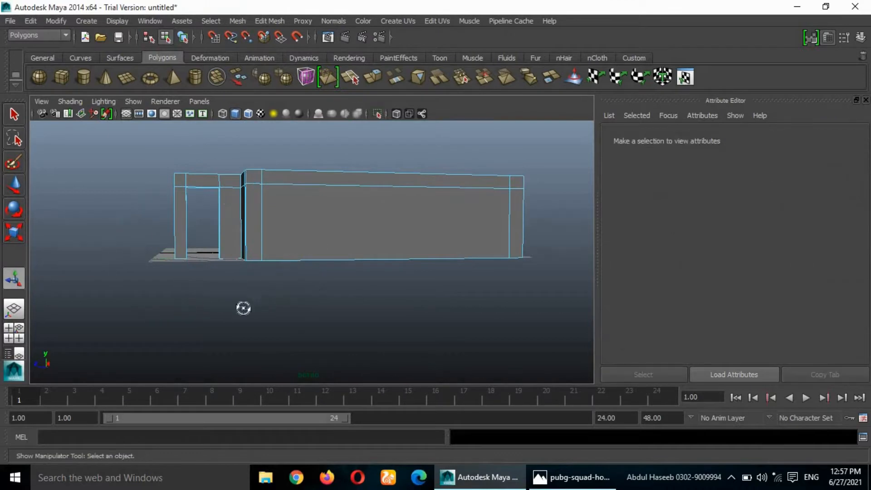
- Extrude the upper and lower end faces of the door post together to extend the wall beyond the doorway
{"action": "left_click", "coordinate": [410, 237]}
{"action": "mouse_move", "coordinate": [243, 307]}
{"action": "left_mouse_down", "text": "alt"}
{"action": "mouse_move", "coordinate": [399, 299]}
{"action": "mouse_move", "coordinate": [227, 305]}
{"action": "left_mouse_up", "text": "alt"}
{"action": "left_click", "coordinate": [407, 192], "text": "shift"}
{"action": "left_click", "coordinate": [269, 21]}
{"action": "left_click", "coordinate": [317, 62]}
{"action": "left_click_drag", "start_coordinate": [147, 210], "coordinate": [336, 342]}
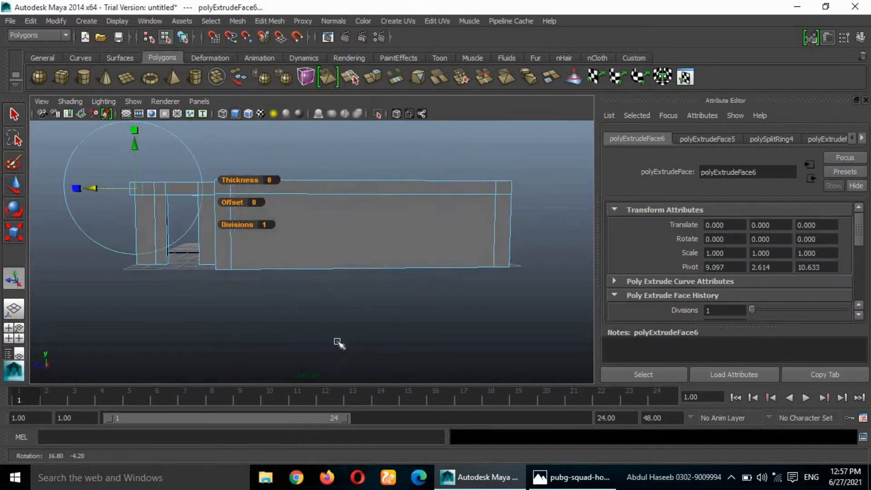
- Insert an edge loop near the extended wall's end and extrude the side faces there outward into a short perpendicular wall
{"action": "left_click", "coordinate": [270, 21]}
{"action": "left_click", "coordinate": [333, 147]}
{"action": "left_click", "coordinate": [254, 204]}
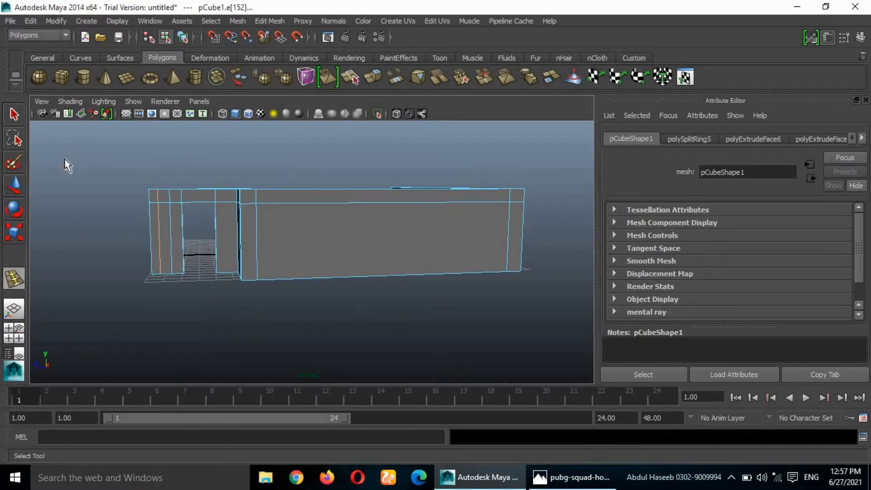
{"action": "left_click", "coordinate": [269, 21]}
{"action": "left_click", "coordinate": [317, 62]}
{"action": "left_click_drag", "start_coordinate": [254, 259], "coordinate": [408, 259], "text": "alt"}
{"action": "left_click_drag", "start_coordinate": [473, 226], "coordinate": [529, 221]}
{"action": "left_click_drag", "start_coordinate": [521, 200], "coordinate": [290, 245], "text": "alt"}
{"action": "scroll", "coordinate": [290, 244], "scroll_direction": "up", "scroll_amount": 4}
- Extrude the upper corner face at the back wall's open end into a long overhead beam parallel to the side wall
{"action": "left_click", "coordinate": [123, 151]}
{"action": "left_click", "coordinate": [269, 21]}
{"action": "left_click", "coordinate": [317, 62]}
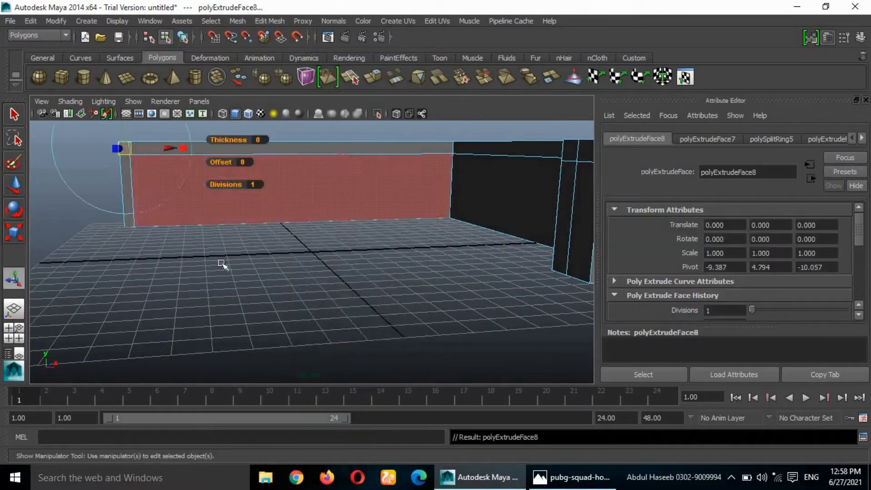
{"action": "left_click_drag", "start_coordinate": [223, 264], "coordinate": [349, 267], "text": "alt"}
{"action": "left_click_drag", "start_coordinate": [94, 158], "coordinate": [322, 160]}
{"action": "left_click_drag", "start_coordinate": [336, 245], "coordinate": [454, 309], "text": "alt"}
{"action": "scroll", "coordinate": [468, 248], "scroll_direction": "down", "scroll_amount": 8}
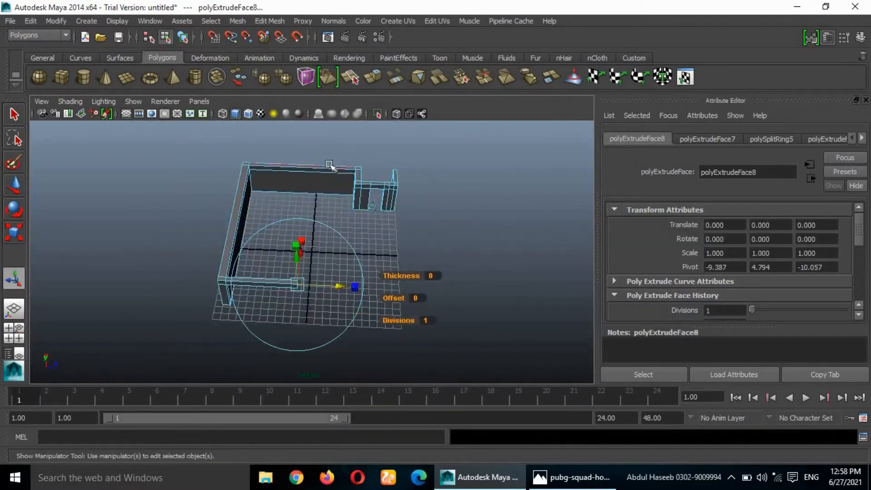
- Move the doorway section's vertices toward the back wall to shorten the side wall, and reposition the overhead beam's free end vertices
{"action": "right_click_drag", "start_coordinate": [333, 169], "coordinate": [292, 165]}
{"action": "left_click_drag", "start_coordinate": [329, 146], "coordinate": [435, 236]}
{"action": "left_click", "coordinate": [14, 185]}
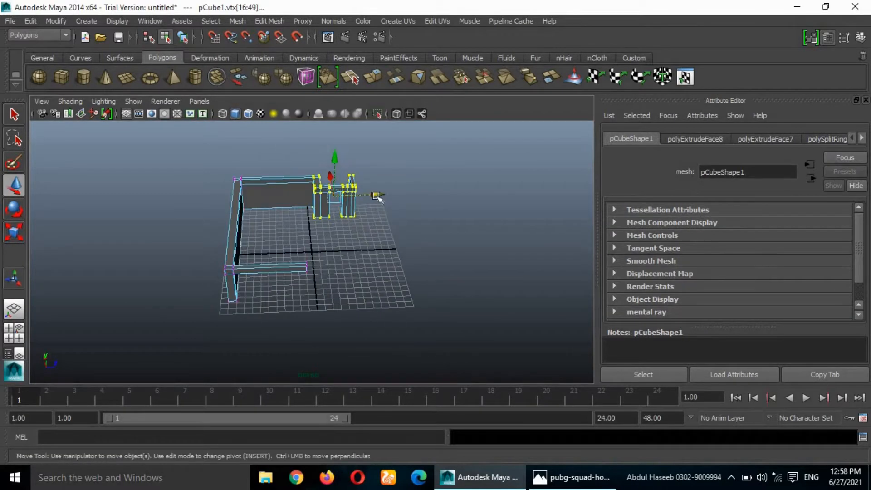
{"action": "scroll", "coordinate": [358, 195], "scroll_direction": "up", "scroll_amount": 5}
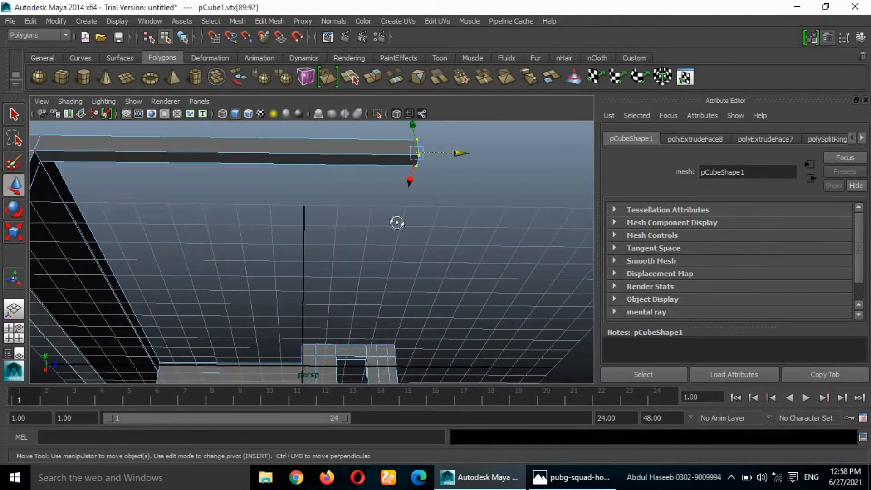
- Insert an edge loop near the free end of the overhead beam
{"action": "left_click", "coordinate": [269, 21]}
{"action": "left_click", "coordinate": [343, 147]}
{"action": "left_click", "coordinate": [360, 143]}
- Extrude the underside face at the beam's free end down to the floor to form a supporting pillar
{"action": "left_click", "coordinate": [14, 113]}
{"action": "left_click", "coordinate": [386, 147]}
{"action": "left_click", "coordinate": [269, 21]}
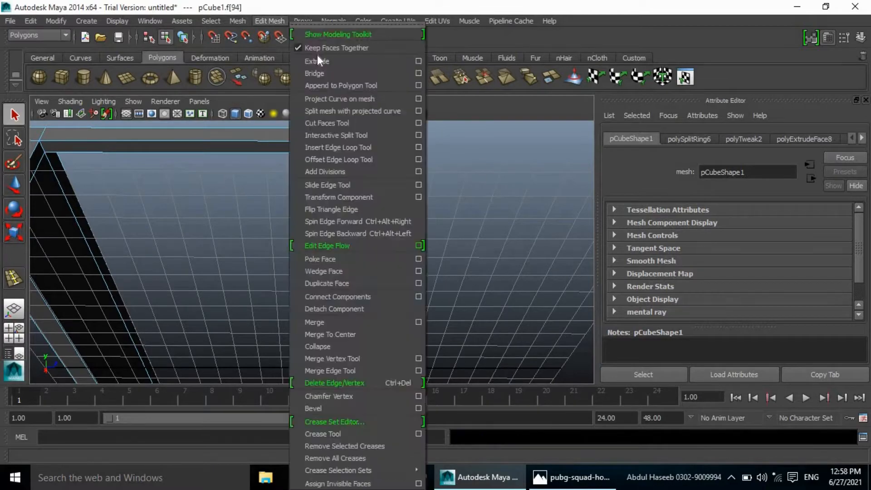
{"action": "left_click", "coordinate": [321, 61]}
{"action": "left_click_drag", "start_coordinate": [399, 217], "coordinate": [381, 378], "text": "alt"}
{"action": "scroll", "coordinate": [488, 294], "scroll_direction": "down", "scroll_amount": 5}
{"action": "left_click_drag", "start_coordinate": [347, 354], "coordinate": [348, 363]}
{"action": "left_click_drag", "start_coordinate": [345, 328], "coordinate": [363, 338], "text": "alt"}
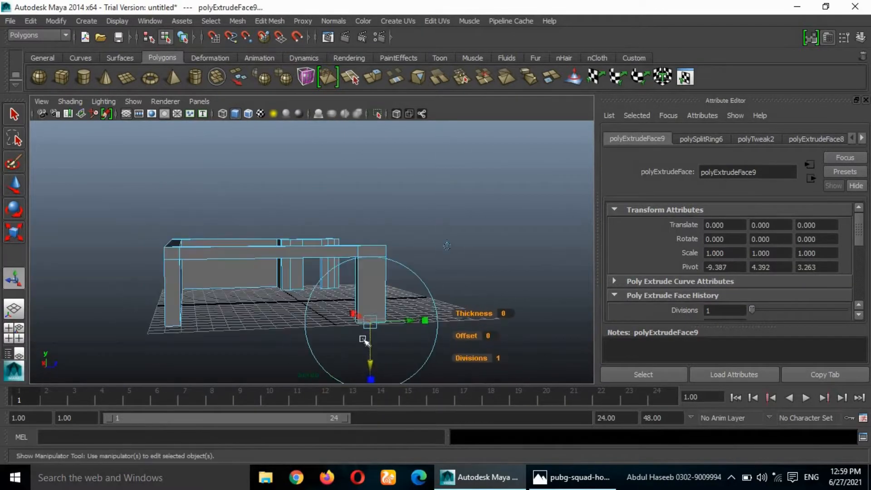
- Select all vertices of the pillar under the beam and shift them slightly to adjust its position
{"action": "left_click", "coordinate": [534, 295]}
{"action": "left_click_drag", "start_coordinate": [534, 294], "coordinate": [493, 304], "text": "alt"}
{"action": "left_click_drag", "start_coordinate": [330, 258], "coordinate": [338, 267]}
{"action": "left_click_drag", "start_coordinate": [337, 267], "coordinate": [343, 296], "text": "alt"}
{"action": "right_click_drag", "start_coordinate": [233, 186], "coordinate": [179, 186]}
{"action": "left_click_drag", "start_coordinate": [315, 281], "coordinate": [388, 369]}
{"action": "left_click_drag", "start_coordinate": [401, 320], "coordinate": [399, 320]}
- Check the pillar's alignment with the doorway section in the top view and the four-view layout
{"action": "key", "text": "space"}
{"action": "key", "text": "space"}
{"action": "scroll", "coordinate": [275, 337], "scroll_direction": "up", "scroll_amount": 3}
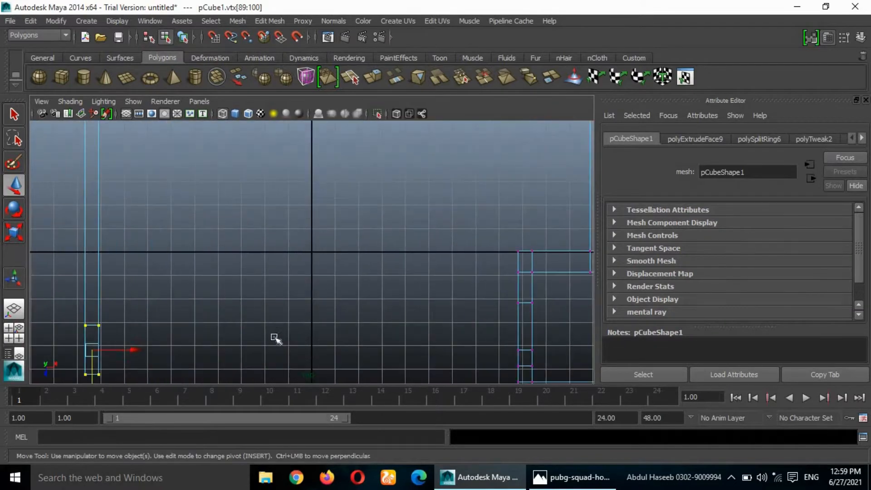
{"action": "scroll", "coordinate": [290, 333], "scroll_direction": "down", "scroll_amount": 2}
{"action": "key", "text": "space"}
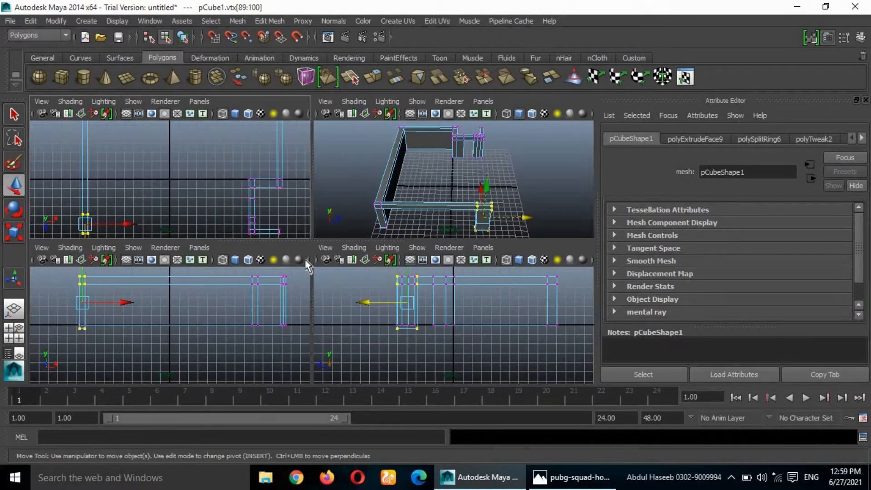
{"action": "key", "text": "space"}
{"action": "right_click_drag", "start_coordinate": [289, 186], "coordinate": [294, 218]}
{"action": "left_click_drag", "start_coordinate": [295, 217], "coordinate": [317, 336], "text": "alt"}
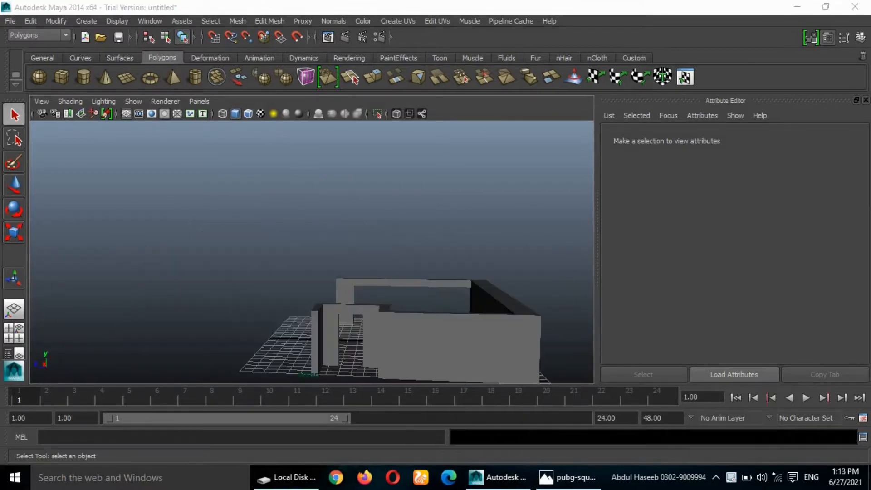
- Adjust the vertices of the thick back wall in the top view with the Move tool
{"action": "left_click_drag", "start_coordinate": [346, 313], "coordinate": [346, 305], "text": "alt"}
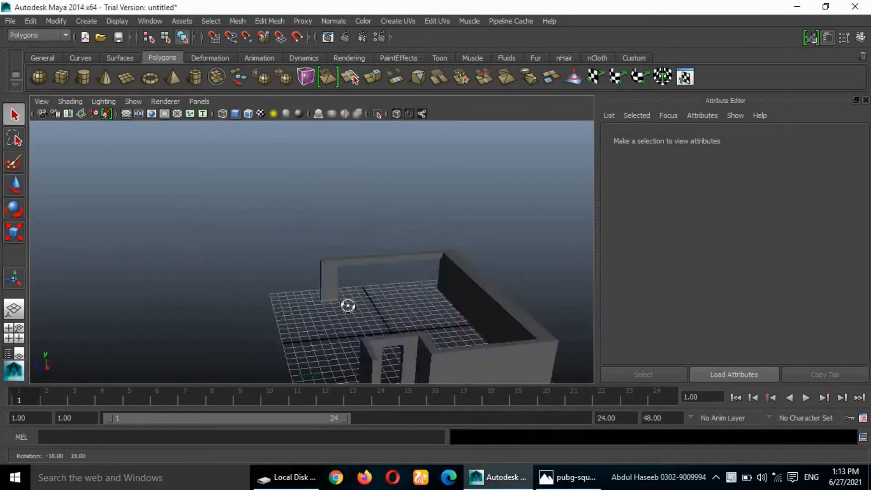
{"action": "right_click", "coordinate": [369, 185]}
{"action": "key", "text": "space"}
{"action": "key", "text": "space"}
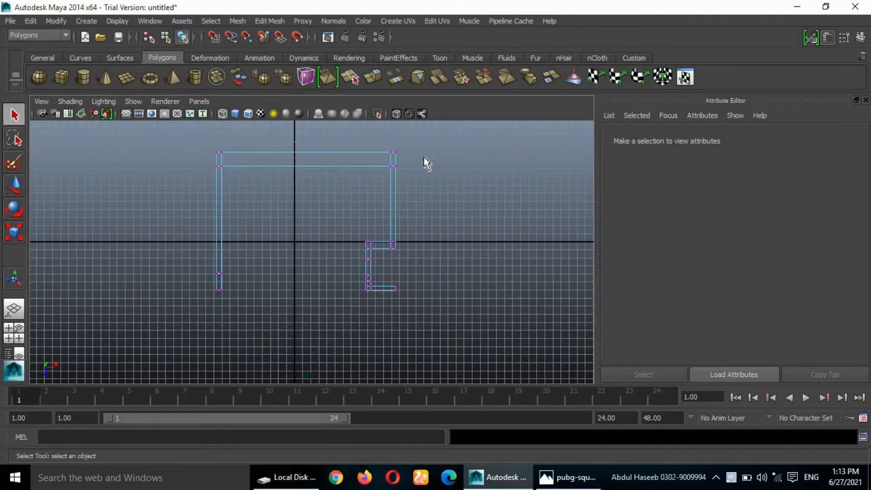
{"action": "left_click_drag", "start_coordinate": [424, 157], "coordinate": [187, 163]}
{"action": "key", "text": "w"}
{"action": "left_click", "coordinate": [437, 209]}
- Create a polygon cube beyond the doorway section, about 2.4 wide, 4.8 high and 27.3 deep, as a new wall
{"action": "key", "text": "space"}
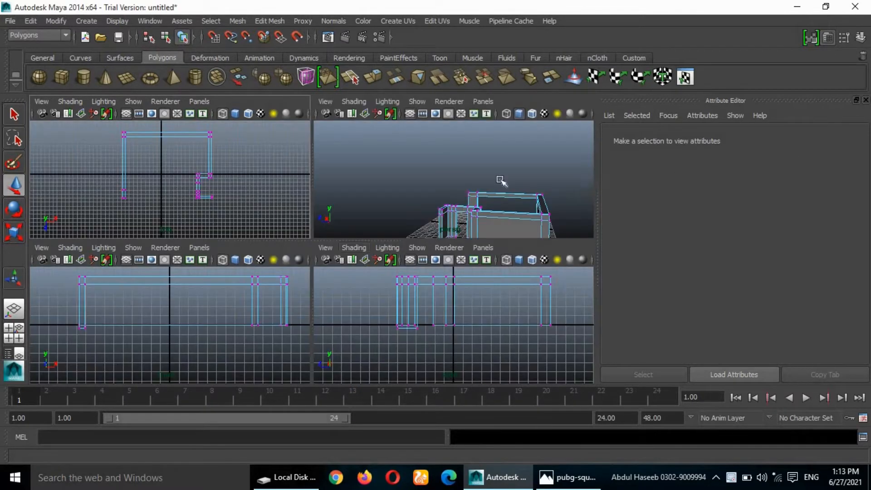
{"action": "key", "text": "space"}
{"action": "mouse_move", "coordinate": [443, 278]}
{"action": "left_mouse_down", "text": "alt"}
{"action": "mouse_move", "coordinate": [428, 297]}
{"action": "mouse_move", "coordinate": [272, 305]}
{"action": "left_mouse_up", "text": "alt"}
{"action": "left_click", "coordinate": [152, 113]}
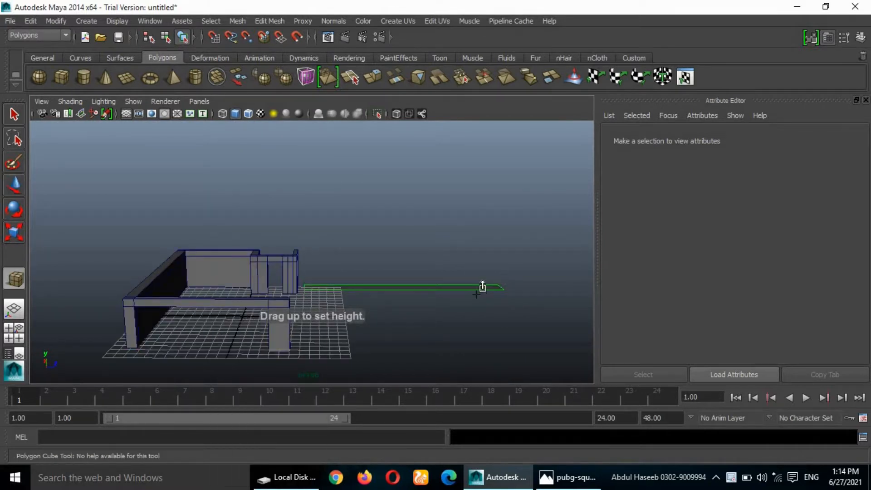
{"action": "left_click_drag", "start_coordinate": [476, 295], "coordinate": [466, 250]}
- Position the new wall block in line with the doorway section and scale its width to about 0.79
{"action": "left_click_drag", "start_coordinate": [463, 332], "coordinate": [454, 304], "text": "alt"}
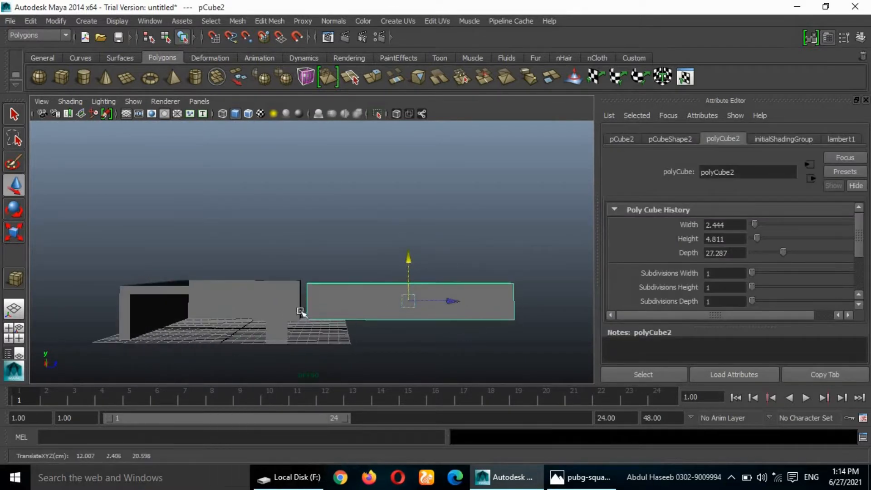
{"action": "left_click_drag", "start_coordinate": [300, 311], "coordinate": [420, 337], "text": "alt"}
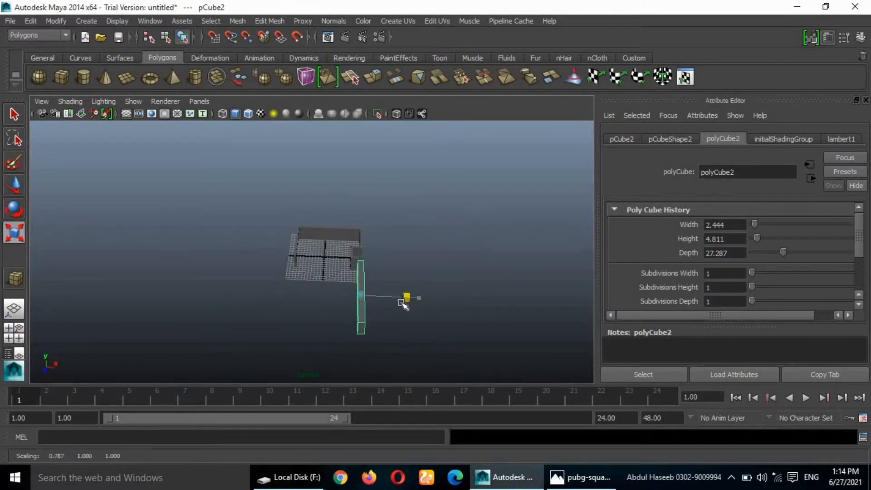
{"action": "left_click_drag", "start_coordinate": [402, 303], "coordinate": [433, 356], "text": "alt"}
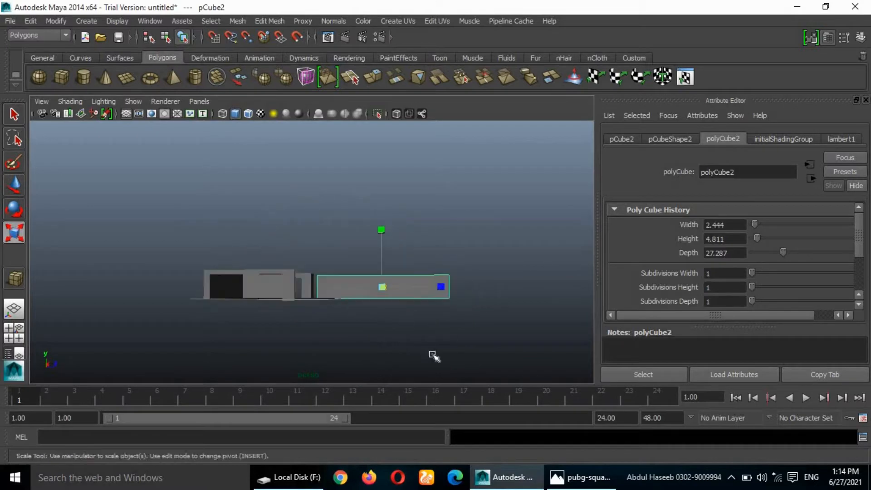
{"action": "left_click", "coordinate": [434, 357]}
- Insert an edge loop near the new wall block's far end and extrude the side face there into a long perpendicular wall
{"action": "left_click", "coordinate": [279, 22]}
{"action": "left_click", "coordinate": [348, 152]}
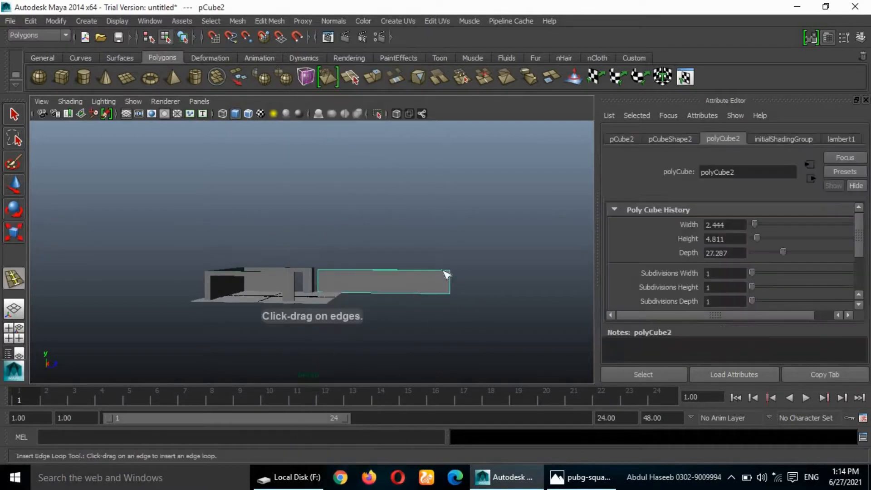
{"action": "left_click", "coordinate": [443, 272]}
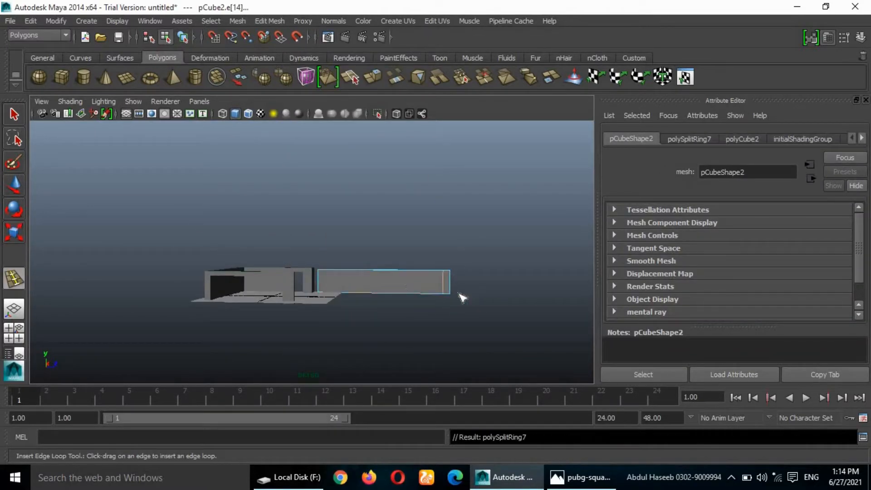
{"action": "right_click_drag", "start_coordinate": [406, 286], "coordinate": [399, 219]}
{"action": "left_click", "coordinate": [447, 282]}
{"action": "left_click", "coordinate": [278, 21]}
{"action": "left_click", "coordinate": [309, 61]}
{"action": "left_click_drag", "start_coordinate": [471, 295], "coordinate": [393, 316], "text": "alt"}
{"action": "left_click_drag", "start_coordinate": [188, 299], "coordinate": [435, 232], "text": "alt"}
- Insert an edge loop near the perpendicular wall's free end and extrude the inner face back toward the first room as a third wall
{"action": "left_click", "coordinate": [272, 21]}
{"action": "left_click", "coordinate": [339, 147]}
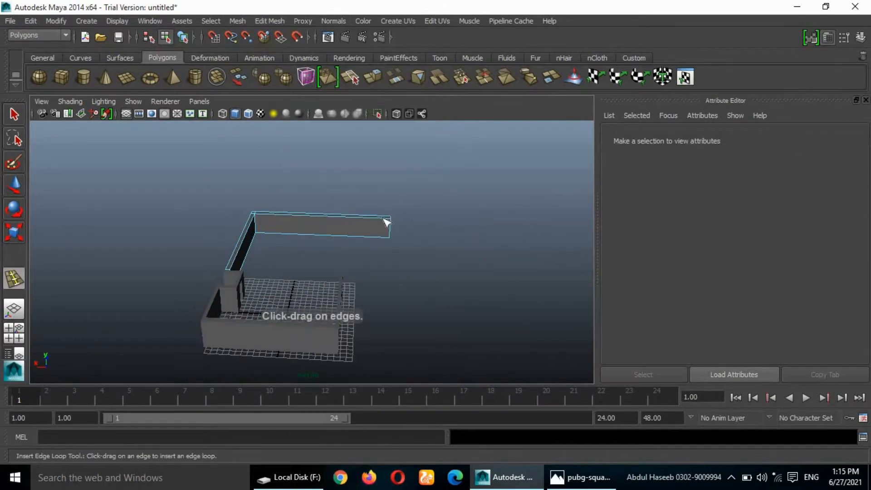
{"action": "left_click", "coordinate": [384, 217]}
{"action": "left_click", "coordinate": [270, 21]}
{"action": "left_click", "coordinate": [276, 51]}
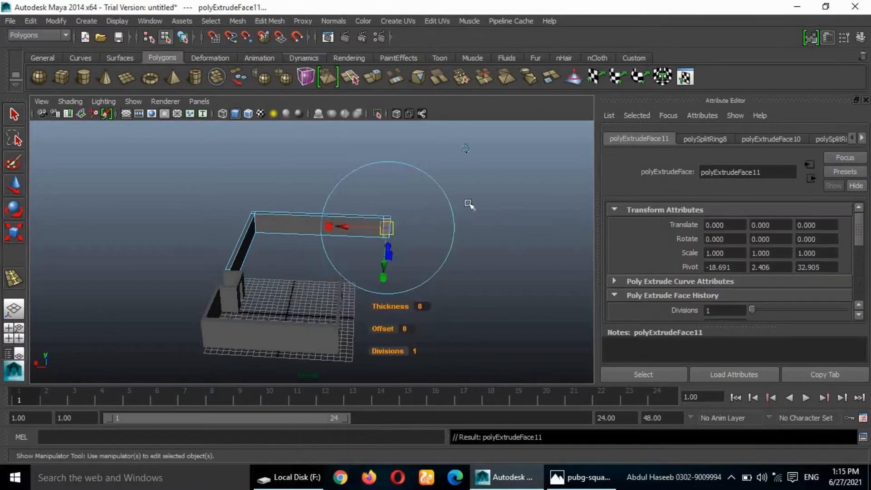
{"action": "left_click_drag", "start_coordinate": [564, 342], "coordinate": [303, 305], "text": "alt"}
{"action": "left_click_drag", "start_coordinate": [344, 325], "coordinate": [423, 358], "text": "alt"}
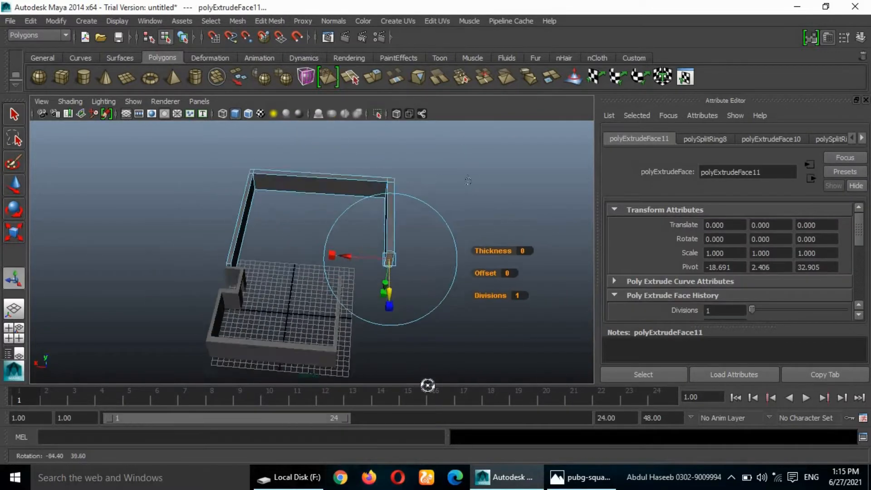
{"action": "left_click_drag", "start_coordinate": [433, 284], "coordinate": [370, 310], "text": "alt"}
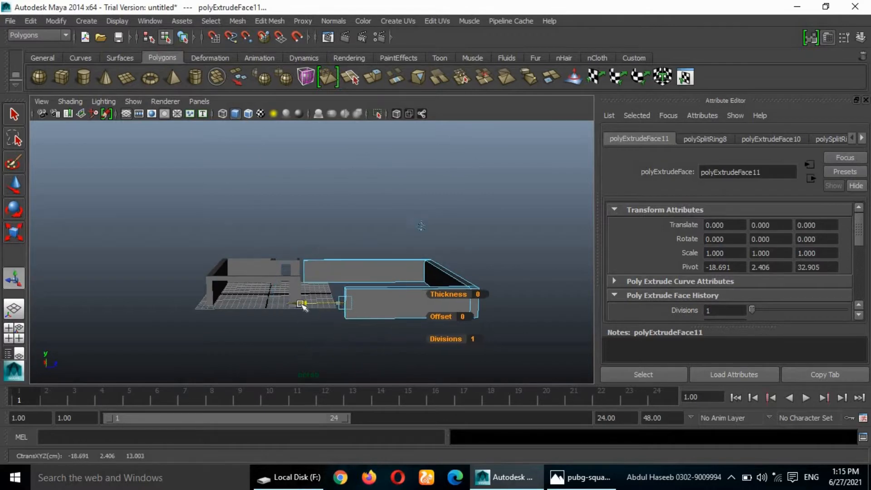
{"action": "left_click_drag", "start_coordinate": [472, 342], "coordinate": [301, 286], "text": "alt"}
- Insert an edge loop near the free end of the third wall of the new section
{"action": "right_click_drag", "start_coordinate": [278, 187], "coordinate": [278, 222]}
{"action": "left_click", "coordinate": [269, 21]}
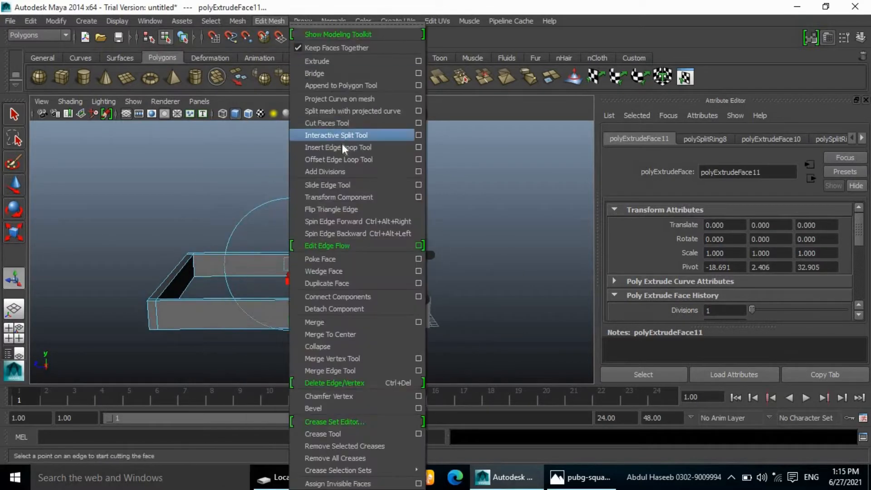
{"action": "left_click", "coordinate": [342, 147]}
{"action": "left_click", "coordinate": [285, 256]}
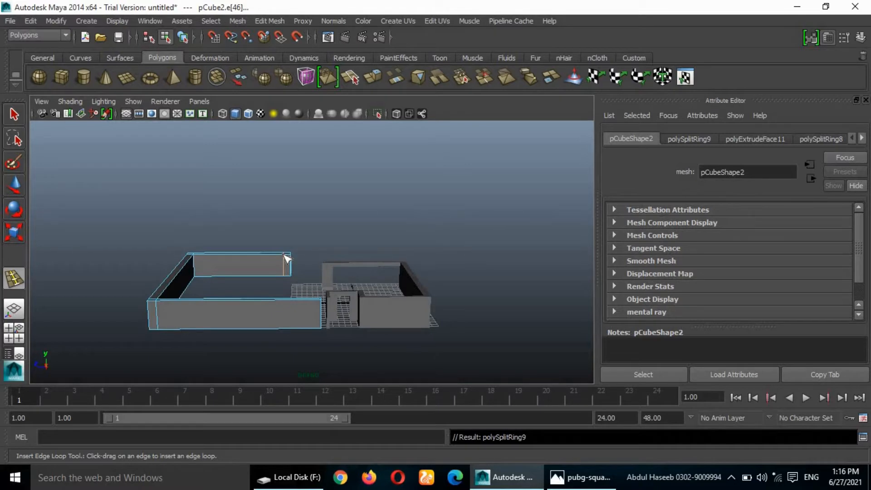
- Select the vertices at the third wall's free end and move them along the wall to adjust its length
{"action": "scroll", "coordinate": [366, 334], "scroll_direction": "up", "scroll_amount": 3}
{"action": "left_click_drag", "start_coordinate": [455, 328], "coordinate": [556, 317], "text": "alt"}
{"action": "middle_click_drag", "start_coordinate": [408, 323], "coordinate": [351, 300], "text": "alt"}
{"action": "left_click_drag", "start_coordinate": [352, 301], "coordinate": [272, 258], "text": "alt"}
{"action": "scroll", "coordinate": [267, 256], "scroll_direction": "up", "scroll_amount": 2}
{"action": "right_click_drag", "start_coordinate": [178, 186], "coordinate": [131, 198]}
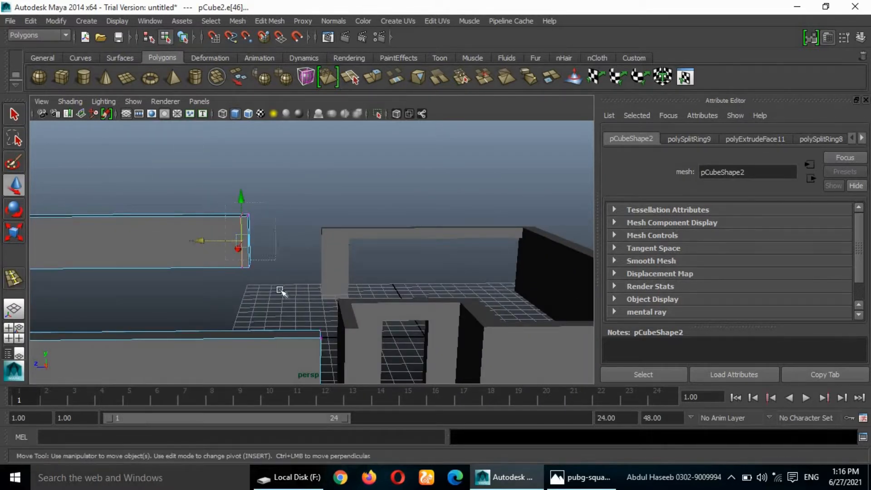
{"action": "left_click_drag", "start_coordinate": [208, 244], "coordinate": [210, 244]}
{"action": "mouse_move", "coordinate": [253, 292]}
{"action": "left_mouse_down", "text": "alt"}
{"action": "mouse_move", "coordinate": [260, 305]}
{"action": "mouse_move", "coordinate": [255, 278]}
{"action": "left_mouse_up", "text": "alt"}
{"action": "left_click_drag", "start_coordinate": [235, 253], "coordinate": [235, 251]}
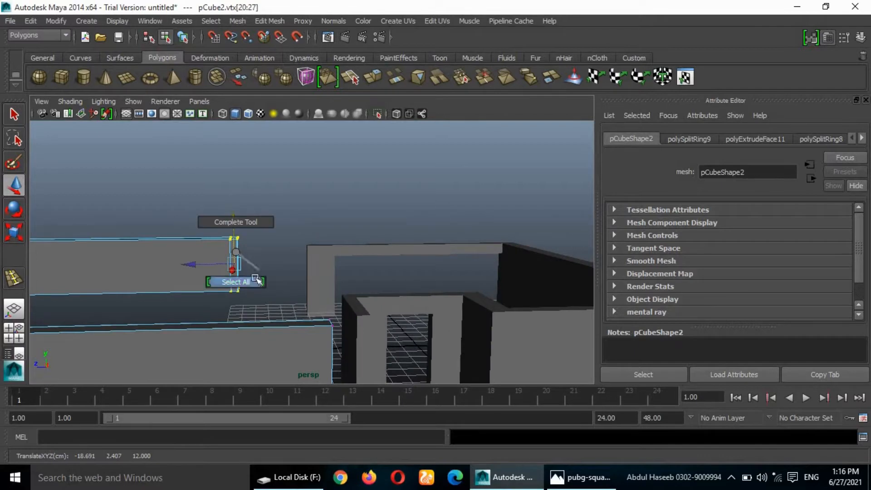
- Extrude the inner side face at the third wall's free end until the new wall lines up with the first room's side wall
{"action": "right_click_drag", "start_coordinate": [256, 279], "coordinate": [255, 279]}
{"action": "right_click_drag", "start_coordinate": [233, 268], "coordinate": [233, 224]}
{"action": "left_click", "coordinate": [233, 263]}
{"action": "left_click", "coordinate": [373, 77]}
{"action": "left_click_drag", "start_coordinate": [281, 224], "coordinate": [425, 264], "text": "alt"}
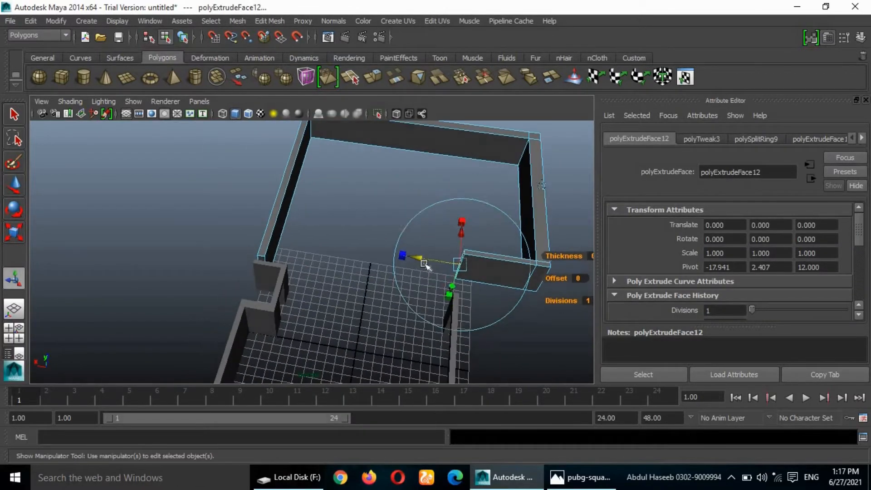
{"action": "left_click_drag", "start_coordinate": [542, 307], "coordinate": [475, 276], "text": "alt"}
{"action": "key", "text": "space"}
{"action": "key", "text": "space"}
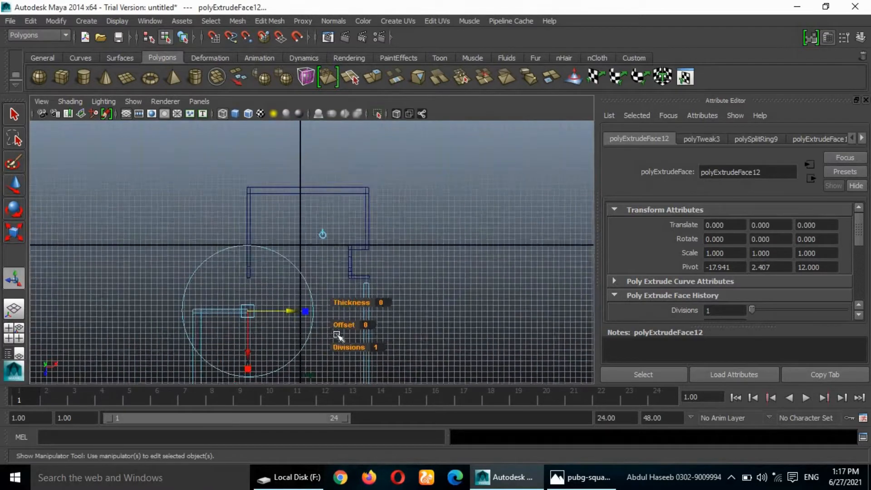
{"action": "scroll", "coordinate": [338, 336], "scroll_direction": "up", "scroll_amount": 6}
{"action": "middle_click_drag", "start_coordinate": [230, 344], "coordinate": [292, 225], "text": "alt"}
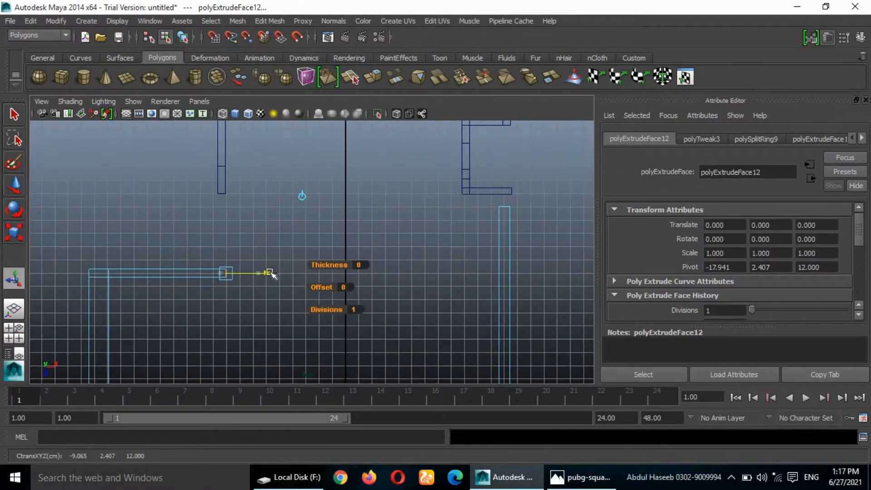
- Insert an edge loop near the free end of the newly extruded short wall
{"action": "key", "text": "space"}
{"action": "key", "text": "space"}
{"action": "mouse_move", "coordinate": [530, 359]}
{"action": "left_mouse_down", "text": "alt"}
{"action": "mouse_move", "coordinate": [485, 303]}
{"action": "mouse_move", "coordinate": [498, 194]}
{"action": "left_mouse_up", "text": "alt"}
{"action": "left_click", "coordinate": [270, 21]}
{"action": "left_click", "coordinate": [345, 137]}
{"action": "left_click", "coordinate": [430, 266]}
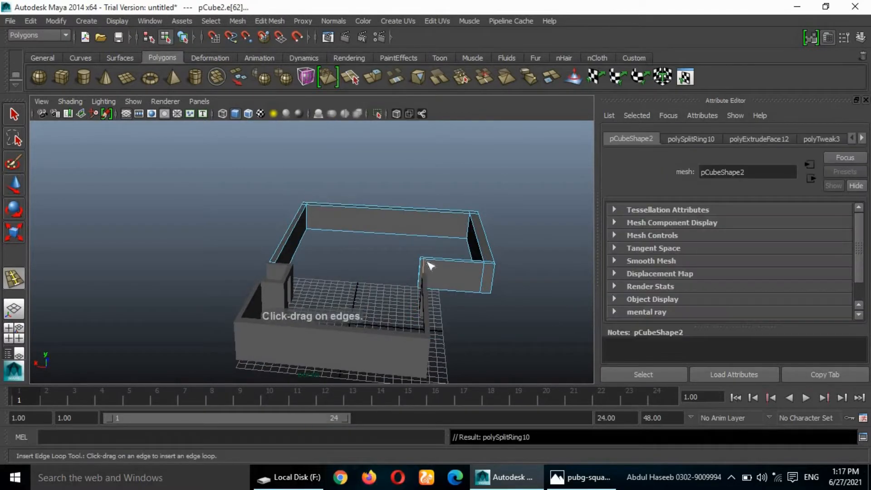
{"action": "left_click", "coordinate": [426, 261]}
- Extrude the side face at the short wall's free end toward the first room as a short wall stub
{"action": "right_click_drag", "start_coordinate": [423, 231], "coordinate": [1, 159]}
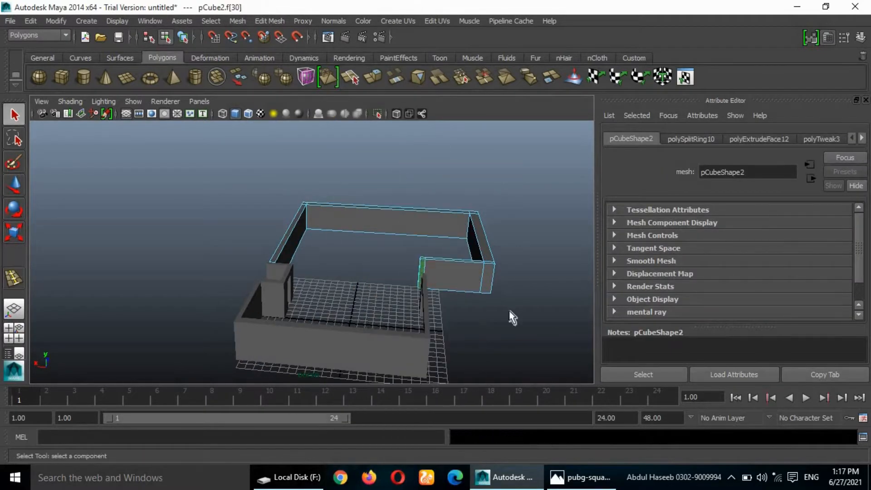
{"action": "left_click_drag", "start_coordinate": [509, 311], "coordinate": [437, 307], "text": "alt"}
{"action": "left_click", "coordinate": [270, 21]}
{"action": "left_click", "coordinate": [358, 61]}
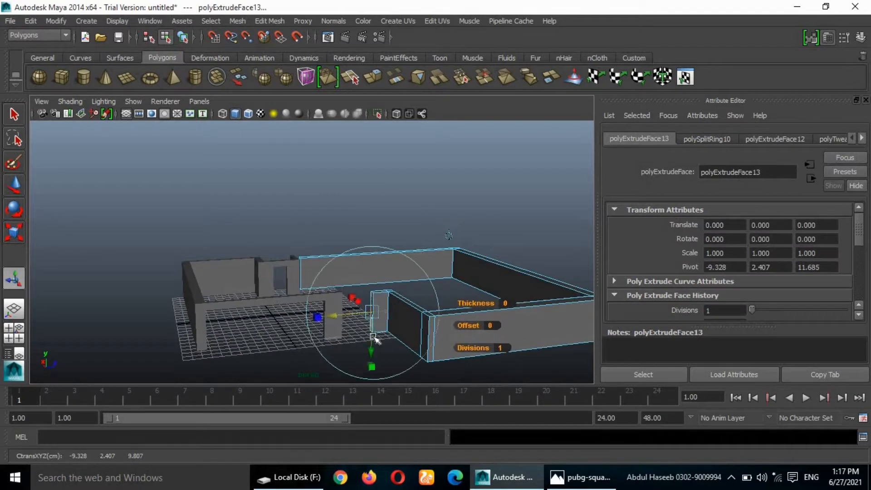
{"action": "left_click_drag", "start_coordinate": [375, 339], "coordinate": [309, 310], "text": "alt"}
{"action": "left_click_drag", "start_coordinate": [391, 277], "coordinate": [442, 319], "text": "alt"}
- Insert a horizontal edge loop near the top of the wall stub and its connected walls
{"action": "scroll", "coordinate": [442, 319], "scroll_direction": "up", "scroll_amount": 4}
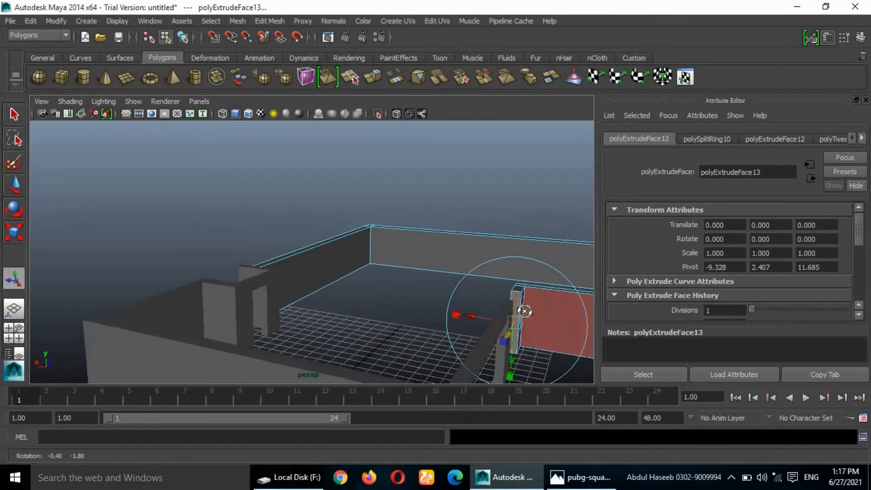
{"action": "left_click_drag", "start_coordinate": [521, 307], "coordinate": [512, 282], "text": "alt"}
{"action": "left_click", "coordinate": [269, 21]}
{"action": "left_click", "coordinate": [342, 147]}
{"action": "left_click", "coordinate": [517, 297]}
{"action": "key", "text": "q"}
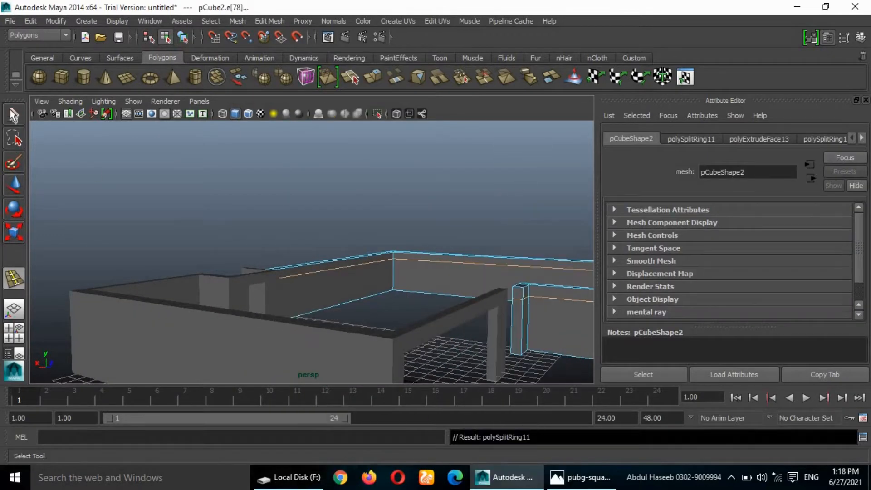
- Extrude the upper end face of the wall stub toward the first room's pillar as an overhead beam
{"action": "left_click", "coordinate": [273, 21]}
{"action": "left_click", "coordinate": [317, 44]}
{"action": "left_click_drag", "start_coordinate": [552, 327], "coordinate": [502, 241], "text": "alt"}
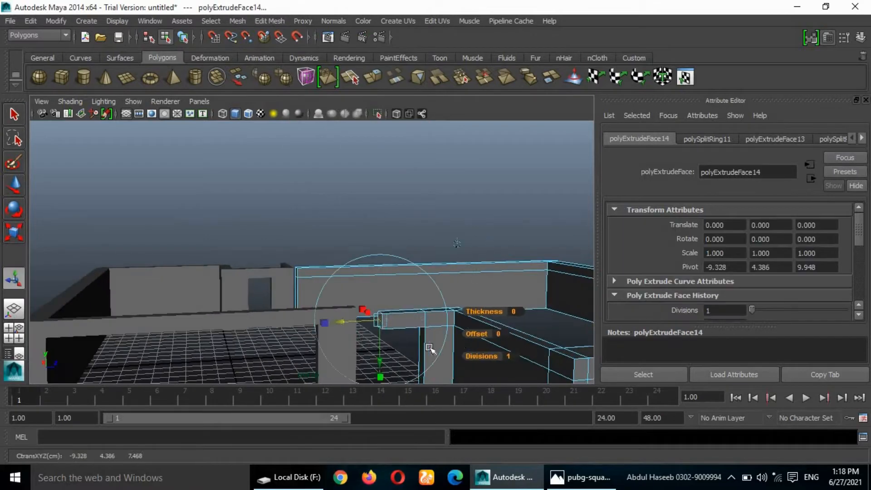
{"action": "left_click_drag", "start_coordinate": [429, 348], "coordinate": [263, 305], "text": "alt"}
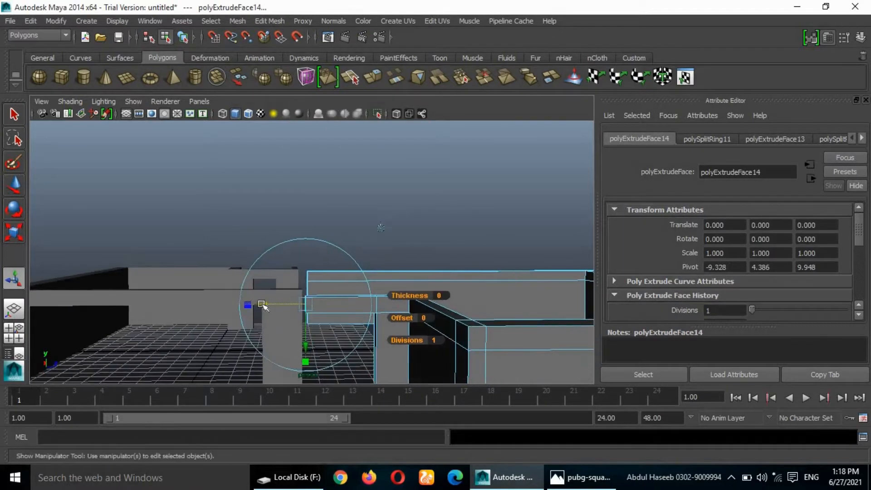
{"action": "left_click_drag", "start_coordinate": [396, 227], "coordinate": [317, 272], "text": "alt"}
- Insert an edge loop near the beam's free end and select the underside face there
{"action": "left_click", "coordinate": [270, 20]}
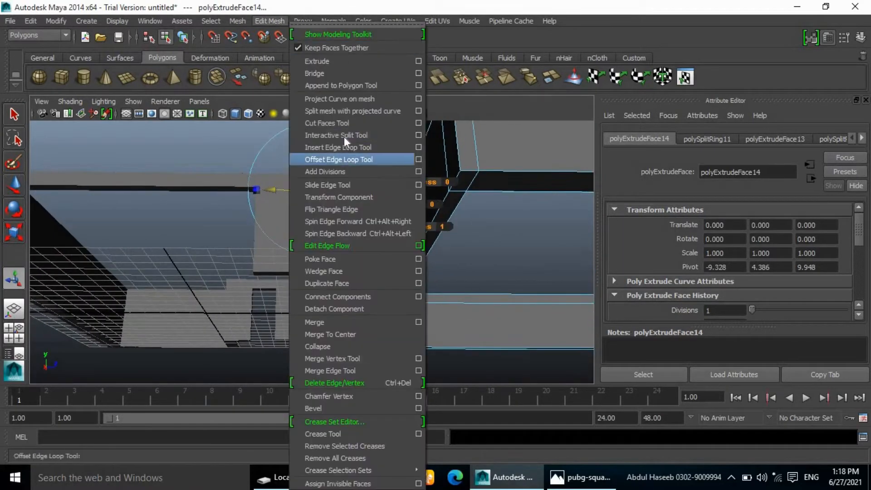
{"action": "left_click", "coordinate": [334, 144]}
{"action": "left_click", "coordinate": [327, 180]}
{"action": "left_click_drag", "start_coordinate": [333, 211], "coordinate": [325, 160], "text": "alt"}
{"action": "right_click_drag", "start_coordinate": [324, 160], "coordinate": [322, 190]}
{"action": "left_click", "coordinate": [308, 144]}
- Extrude the underside face at the beam's free end downward to form a pillar beside the first room
{"action": "left_click", "coordinate": [271, 21]}
{"action": "left_click", "coordinate": [314, 61]}
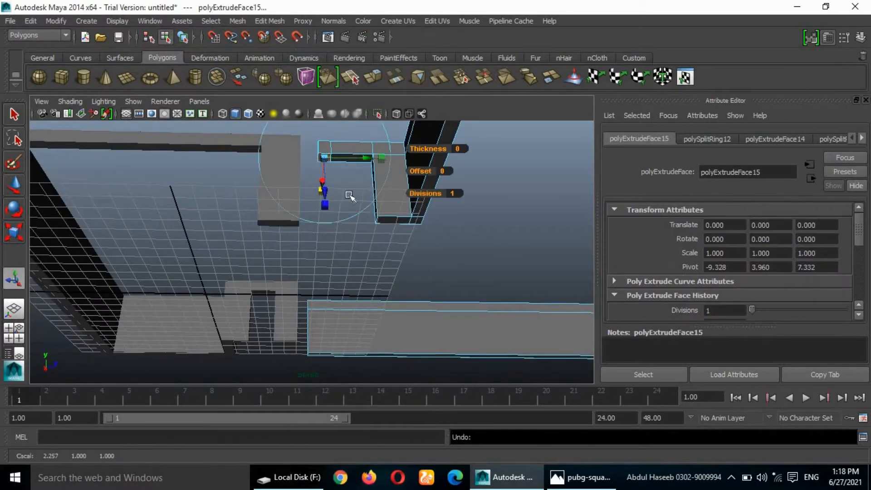
{"action": "left_click_drag", "start_coordinate": [348, 195], "coordinate": [347, 351], "text": "alt"}
{"action": "left_click", "coordinate": [412, 257]}
{"action": "left_click", "coordinate": [268, 22]}
{"action": "left_click", "coordinate": [313, 61]}
{"action": "left_click_drag", "start_coordinate": [291, 317], "coordinate": [338, 303]}
{"action": "right_click_drag", "start_coordinate": [339, 303], "coordinate": [457, 302], "text": "alt"}
- Select the vertices of the beam and pillar section in the top view and shift them in line with the first room's side wall
{"action": "key", "text": "space"}
{"action": "key", "text": "space"}
{"action": "left_click_drag", "start_coordinate": [220, 154], "coordinate": [221, 167]}
{"action": "left_click", "coordinate": [220, 235]}
{"action": "right_click_drag", "start_coordinate": [219, 237], "coordinate": [199, 249]}
{"action": "left_click_drag", "start_coordinate": [208, 200], "coordinate": [245, 244]}
{"action": "right_click_drag", "start_coordinate": [228, 235], "coordinate": [200, 236]}
{"action": "left_click_drag", "start_coordinate": [208, 201], "coordinate": [251, 279]}
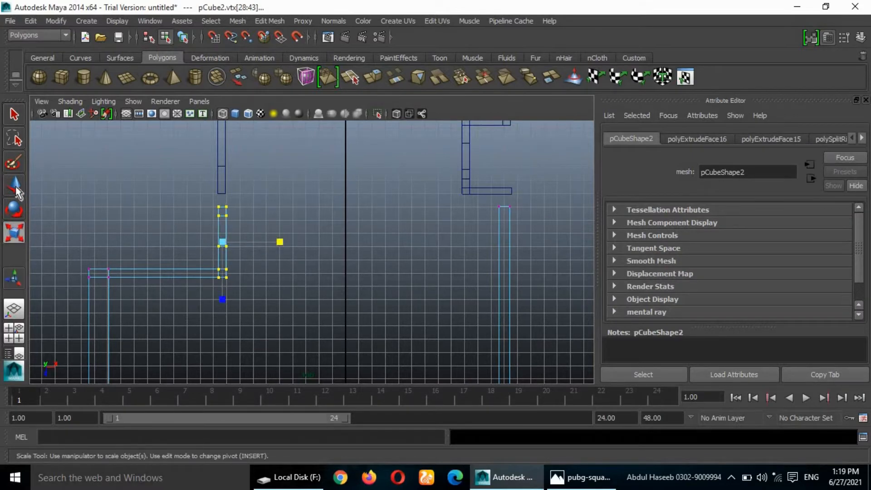
{"action": "left_click", "coordinate": [275, 281]}
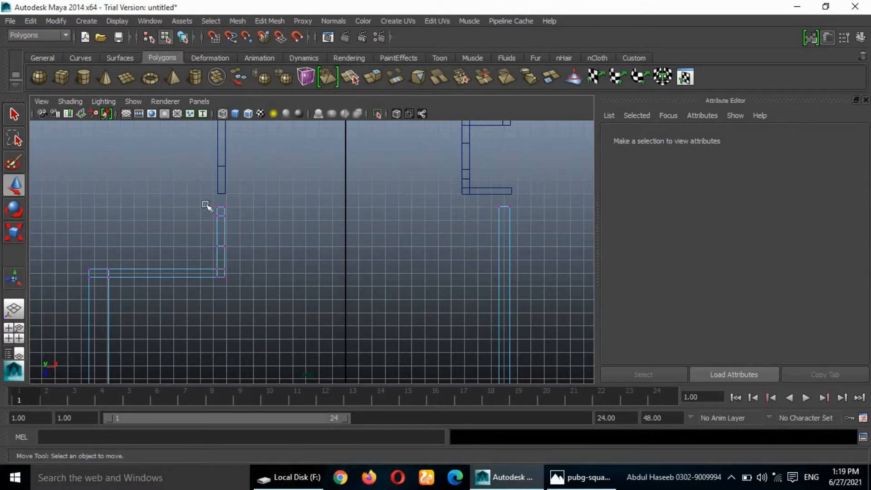
- Move the end vertices of the beam and pillar section up to the end of the first room's side wall
{"action": "left_click_drag", "start_coordinate": [245, 214], "coordinate": [266, 217]}
{"action": "left_click", "coordinate": [279, 236]}
{"action": "key", "text": "ctrl+z"}
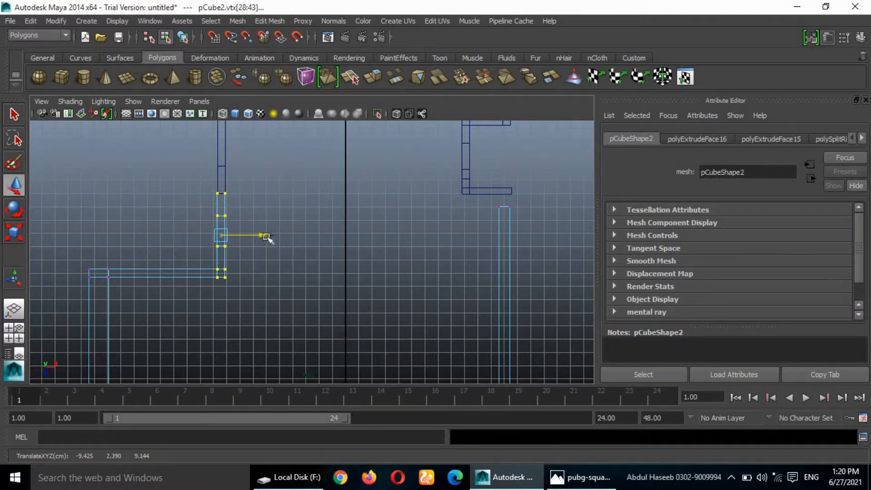
- Return the second room's mesh to object mode in the perspective view and select it
{"action": "key", "text": "space"}
{"action": "key", "text": "space"}
{"action": "left_click_drag", "start_coordinate": [506, 328], "coordinate": [349, 302], "text": "alt"}
{"action": "right_click_drag", "start_coordinate": [349, 185], "coordinate": [385, 168]}
{"action": "mouse_move", "coordinate": [362, 275]}
{"action": "left_mouse_down", "text": "alt"}
{"action": "mouse_move", "coordinate": [361, 265]}
{"action": "mouse_move", "coordinate": [360, 274]}
{"action": "left_mouse_up", "text": "alt"}
{"action": "left_click", "coordinate": [353, 309]}
{"action": "left_click_drag", "start_coordinate": [438, 252], "coordinate": [294, 349], "text": "alt"}
{"action": "key", "text": "space"}
{"action": "key", "text": "space"}
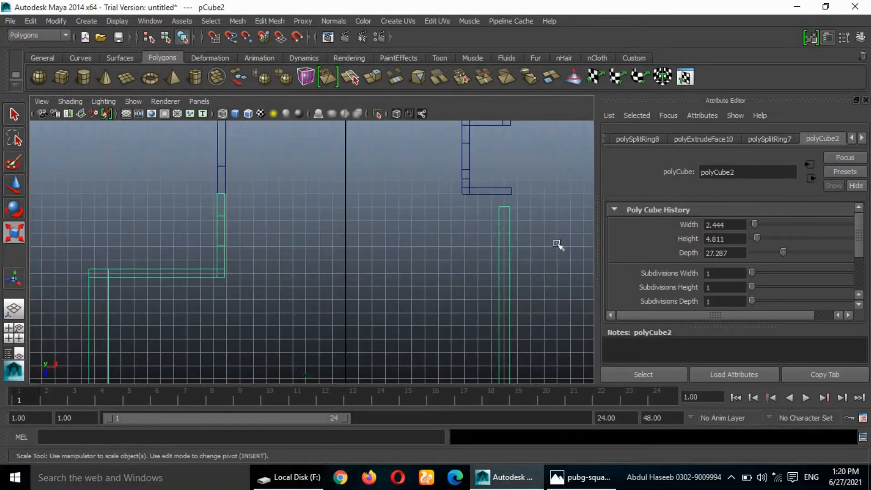
{"action": "scroll", "coordinate": [557, 245], "scroll_direction": "up", "scroll_amount": 3}
{"action": "left_click", "coordinate": [532, 237], "text": "alt"}
{"action": "middle_click_drag", "start_coordinate": [532, 236], "coordinate": [382, 249], "text": "alt"}
{"action": "scroll", "coordinate": [429, 279], "scroll_direction": "down", "scroll_amount": 8}
{"action": "scroll", "coordinate": [431, 282], "scroll_direction": "down", "scroll_amount": 3}
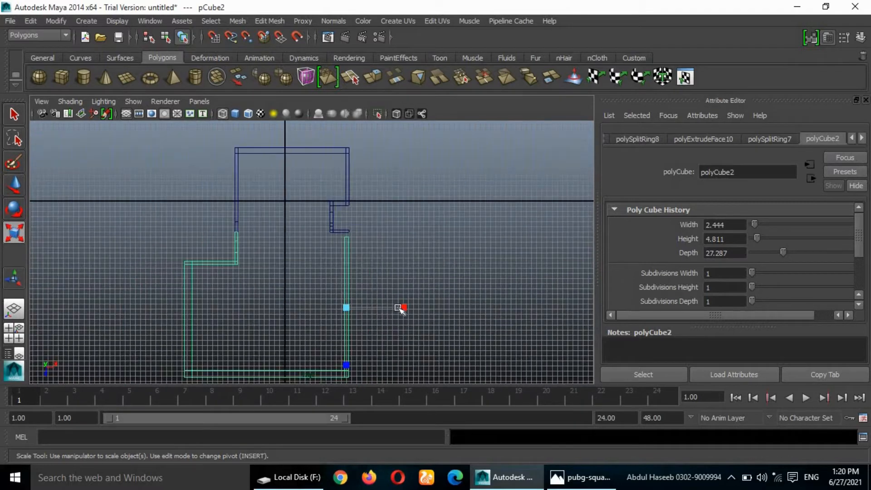
{"action": "key", "text": "ctrl+z"}
{"action": "key", "text": "ctrl+z"}
- Select the vertices of the long wall below the doorway section and scale its thickness to match the first room's walls
{"action": "left_click", "coordinate": [345, 286]}
{"action": "right_click_drag", "start_coordinate": [313, 208], "coordinate": [277, 208]}
{"action": "left_click_drag", "start_coordinate": [339, 236], "coordinate": [352, 377]}
{"action": "left_click", "coordinate": [340, 236]}
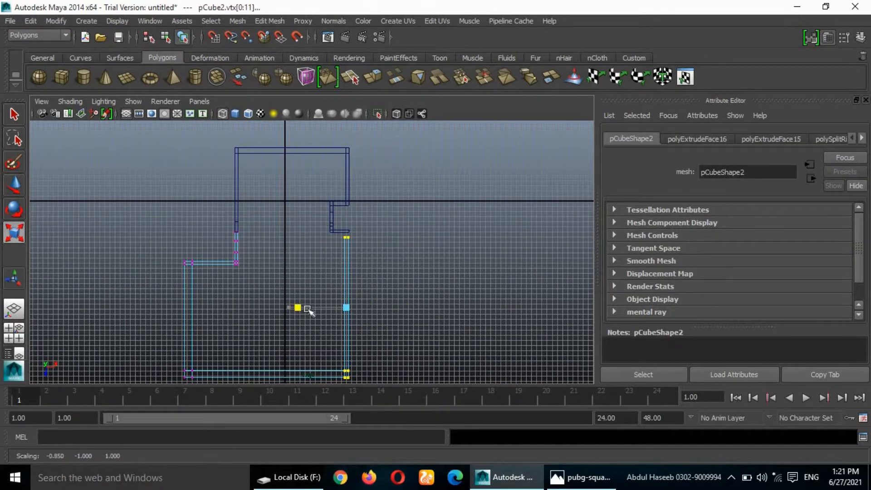
{"action": "scroll", "coordinate": [386, 276], "scroll_direction": "up", "scroll_amount": 5}
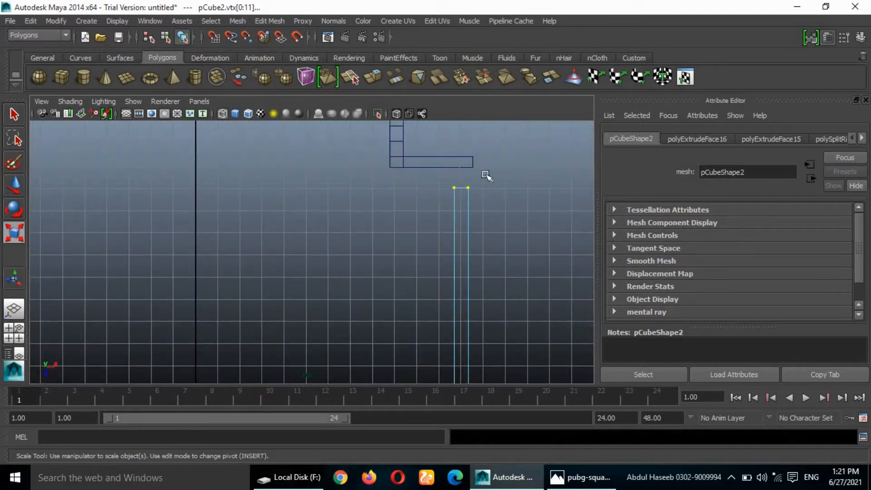
{"action": "left_click", "coordinate": [473, 166]}
{"action": "scroll", "coordinate": [489, 171], "scroll_direction": "down", "scroll_amount": 3}
{"action": "left_click_drag", "start_coordinate": [452, 472], "coordinate": [450, 471]}
{"action": "scroll", "coordinate": [399, 408], "scroll_direction": "down", "scroll_amount": 8}
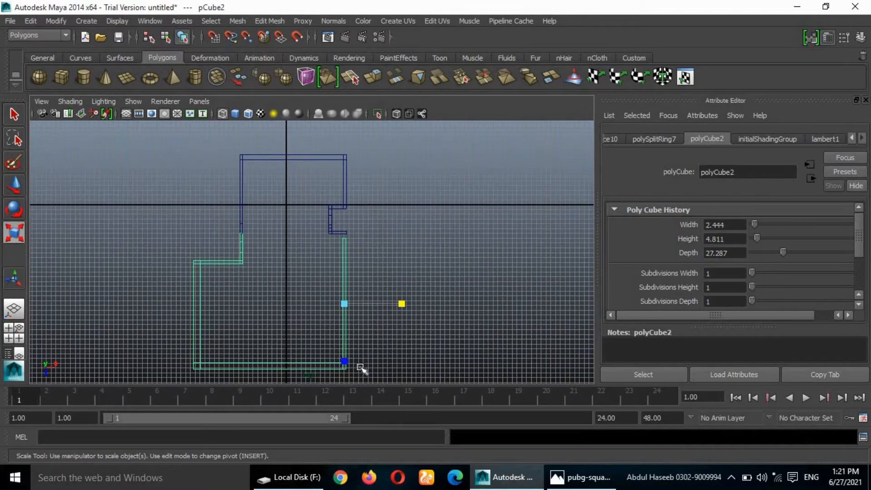
- Move the long wall's vertices sideways to about X 12.22 so it lines up with the doorway section's outer edge
{"action": "left_click", "coordinate": [361, 364]}
{"action": "right_click_drag", "start_coordinate": [336, 250], "coordinate": [271, 186]}
{"action": "left_click", "coordinate": [325, 326]}
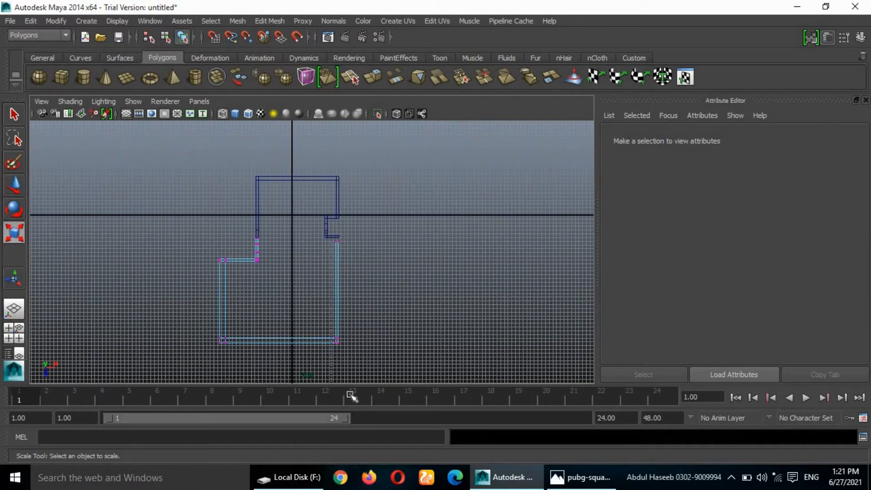
{"action": "left_click_drag", "start_coordinate": [350, 394], "coordinate": [365, 376]}
{"action": "scroll", "coordinate": [349, 324], "scroll_direction": "up", "scroll_amount": 5}
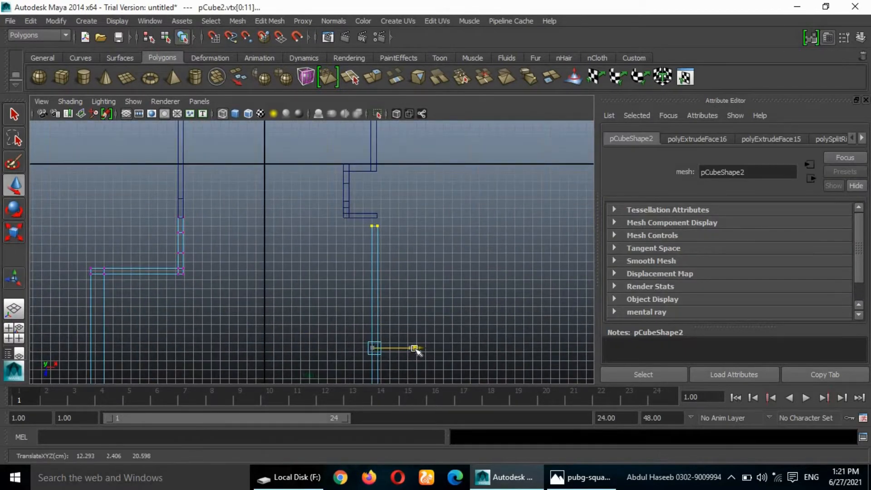
{"action": "scroll", "coordinate": [501, 323], "scroll_direction": "up", "scroll_amount": 4}
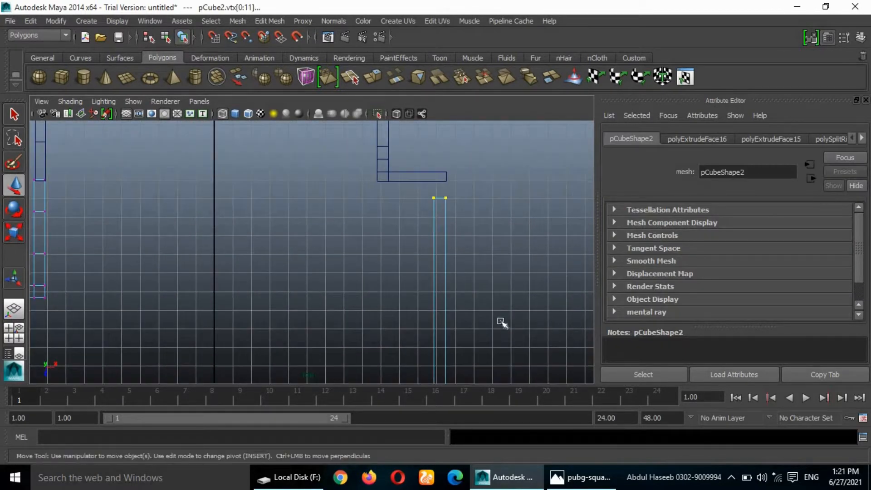
{"action": "left_click", "coordinate": [473, 295]}
{"action": "scroll", "coordinate": [393, 285], "scroll_direction": "down", "scroll_amount": 8}
{"action": "key", "text": "ctrl+z"}
{"action": "scroll", "coordinate": [499, 266], "scroll_direction": "up", "scroll_amount": 5}
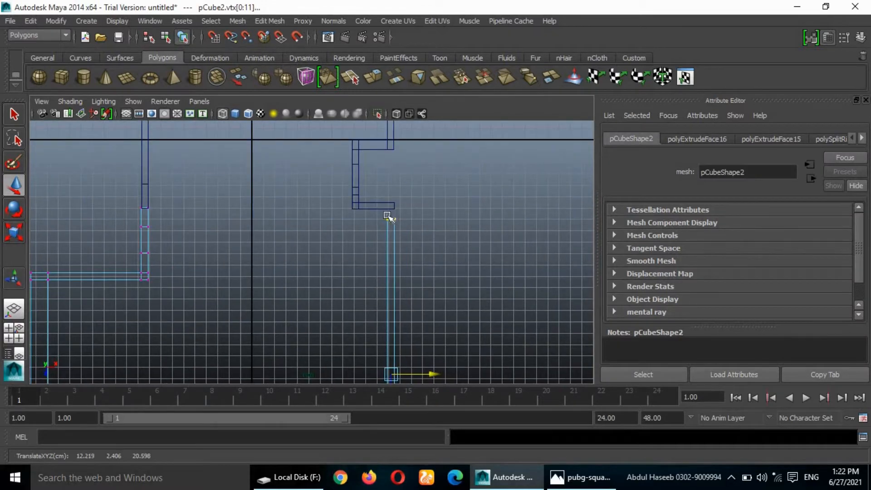
- Move the long wall's end vertices along its length to close the gap to the doorway section
{"action": "left_click_drag", "start_coordinate": [371, 220], "coordinate": [392, 263]}
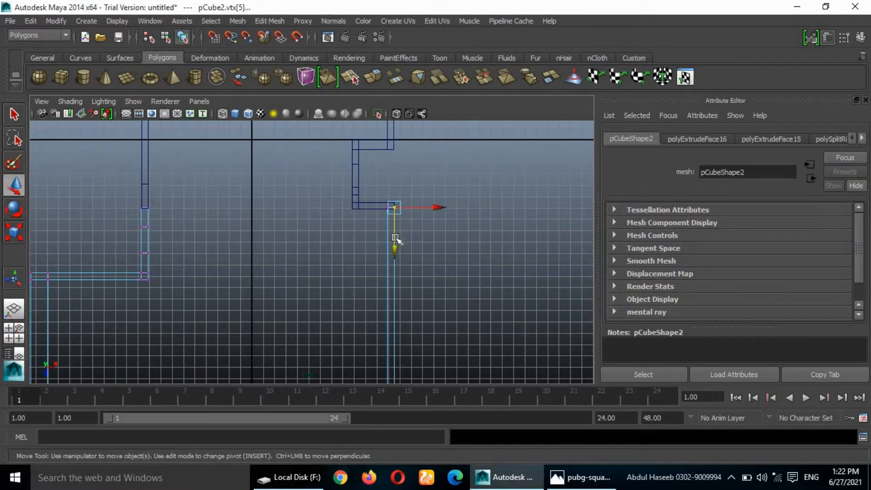
{"action": "left_click", "coordinate": [455, 246]}
{"action": "key", "text": "ctrl+z"}
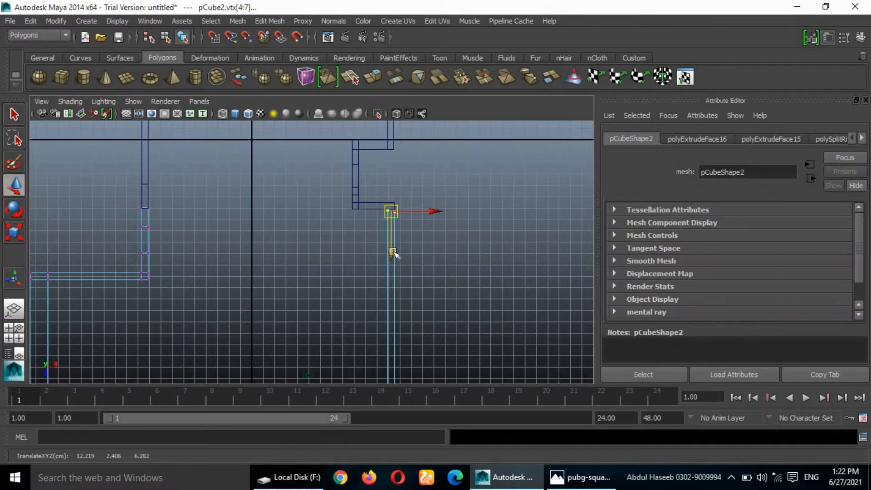
{"action": "left_click", "coordinate": [407, 255]}
{"action": "scroll", "coordinate": [407, 256], "scroll_direction": "down", "scroll_amount": 10}
- Duplicate the second room's walls in object mode and move the copy above the original
{"action": "key", "text": "space"}
{"action": "key", "text": "space"}
{"action": "scroll", "coordinate": [429, 228], "scroll_direction": "down", "scroll_amount": 6}
{"action": "left_click_drag", "start_coordinate": [428, 230], "coordinate": [355, 302], "text": "alt"}
{"action": "left_click_drag", "start_coordinate": [188, 191], "coordinate": [446, 319]}
{"action": "right_click_drag", "start_coordinate": [383, 250], "coordinate": [429, 216]}
{"action": "left_click", "coordinate": [465, 319]}
{"action": "left_click_drag", "start_coordinate": [466, 319], "coordinate": [391, 293], "text": "alt"}
{"action": "left_click", "coordinate": [392, 292]}
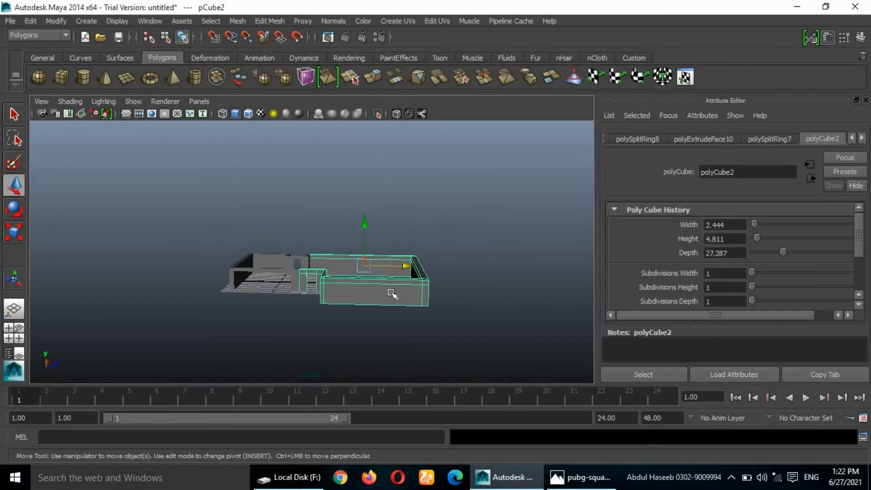
{"action": "left_click_drag", "start_coordinate": [425, 267], "coordinate": [531, 210]}
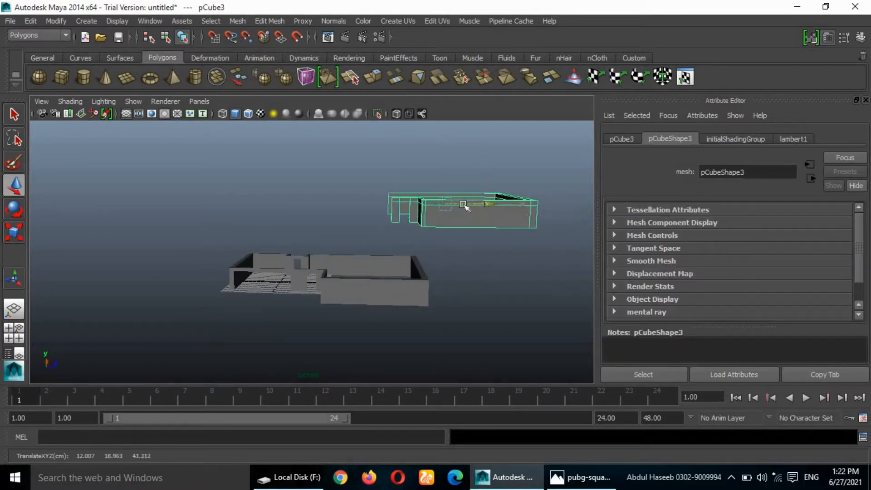
{"action": "left_click_drag", "start_coordinate": [458, 287], "coordinate": [378, 184], "text": "alt"}
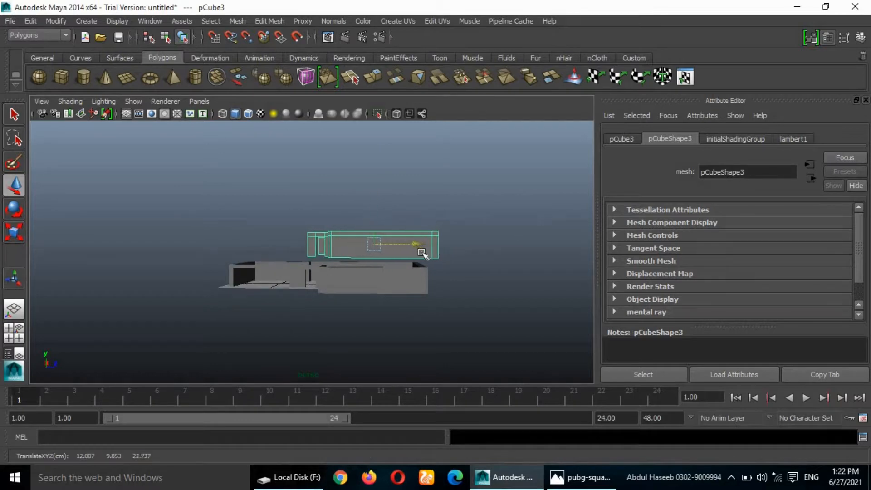
- Place the duplicated walls directly on top of the originals in the side view, at about Y 7.92 and Z 20.5
{"action": "key", "text": "space"}
{"action": "key", "text": "space"}
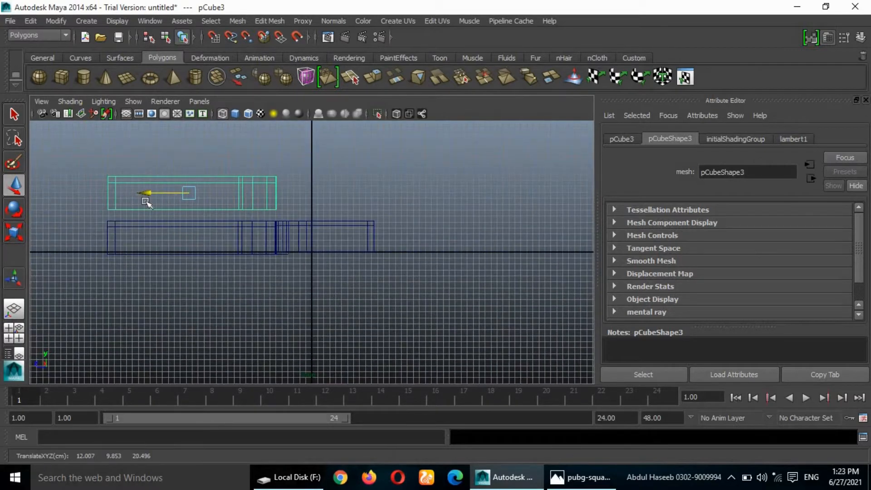
{"action": "left_click_drag", "start_coordinate": [189, 150], "coordinate": [189, 157]}
{"action": "scroll", "coordinate": [239, 253], "scroll_direction": "up", "scroll_amount": 3}
{"action": "middle_click_drag", "start_coordinate": [150, 216], "coordinate": [246, 222], "text": "alt"}
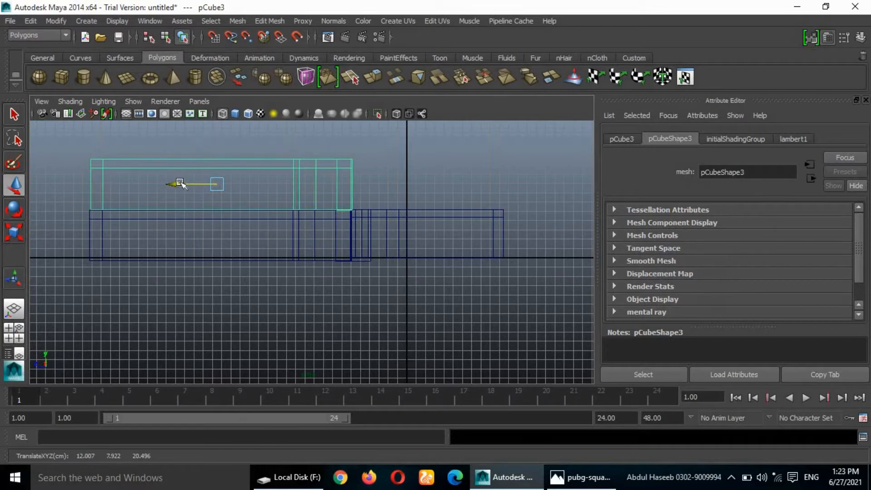
{"action": "key", "text": "space"}
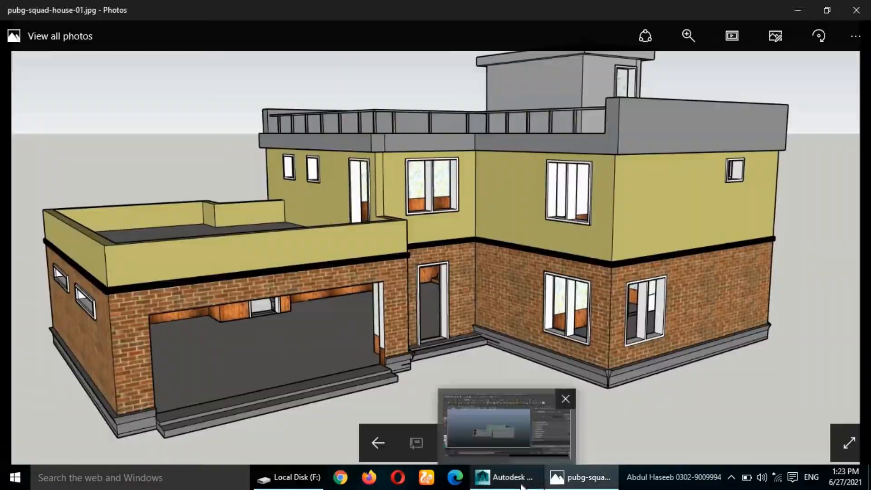
{"action": "left_click", "coordinate": [731, 477]}
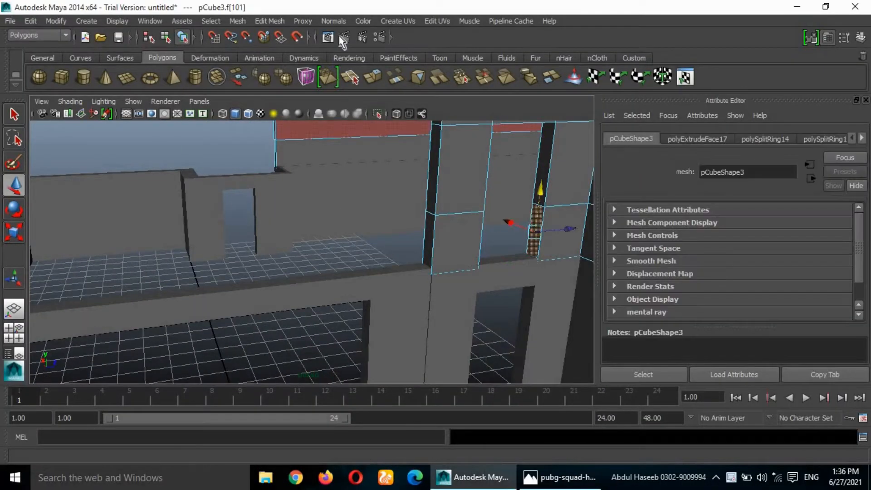
- Extrude the lower jamb face of the upper-floor opening to wall up its lower part, and insert an edge loop near the adjoining wall's end
{"action": "key", "text": "ctrl+e"}
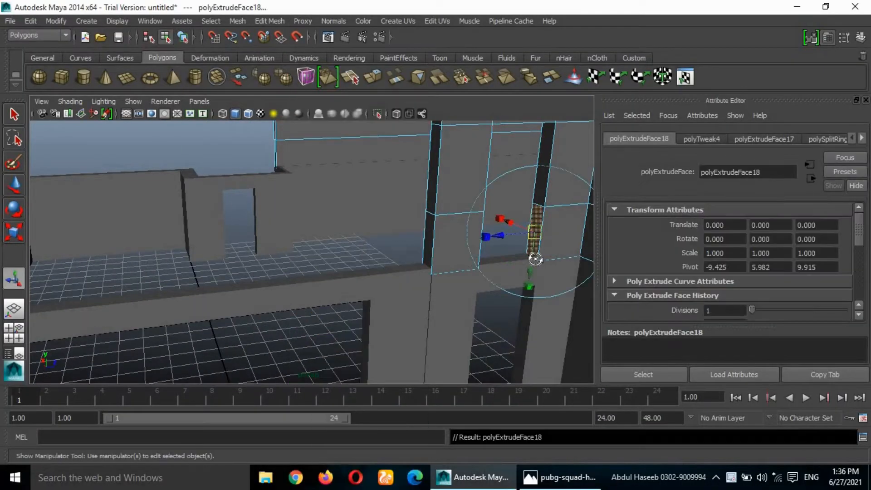
{"action": "left_click_drag", "start_coordinate": [537, 254], "coordinate": [332, 262], "text": "alt"}
{"action": "left_click", "coordinate": [270, 21]}
{"action": "left_click", "coordinate": [334, 148]}
{"action": "left_click", "coordinate": [316, 156]}
{"action": "left_click_drag", "start_coordinate": [316, 156], "coordinate": [312, 197], "text": "alt"}
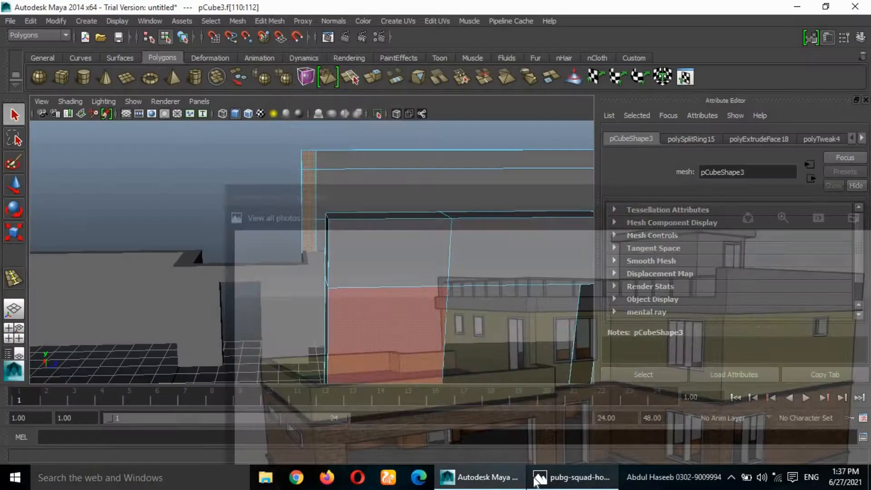
- Extrude the upper wall's end faces across the open span to close the long side of the upper room
{"action": "key", "text": "ctrl+e"}
{"action": "left_click_drag", "start_coordinate": [270, 236], "coordinate": [570, 279], "text": "alt"}
{"action": "left_click_drag", "start_coordinate": [515, 168], "coordinate": [467, 211], "text": "alt"}
{"action": "scroll", "coordinate": [462, 217], "scroll_direction": "down", "scroll_amount": 5}
{"action": "scroll", "coordinate": [521, 287], "scroll_direction": "up", "scroll_amount": 5}
{"action": "left_click", "coordinate": [535, 170]}
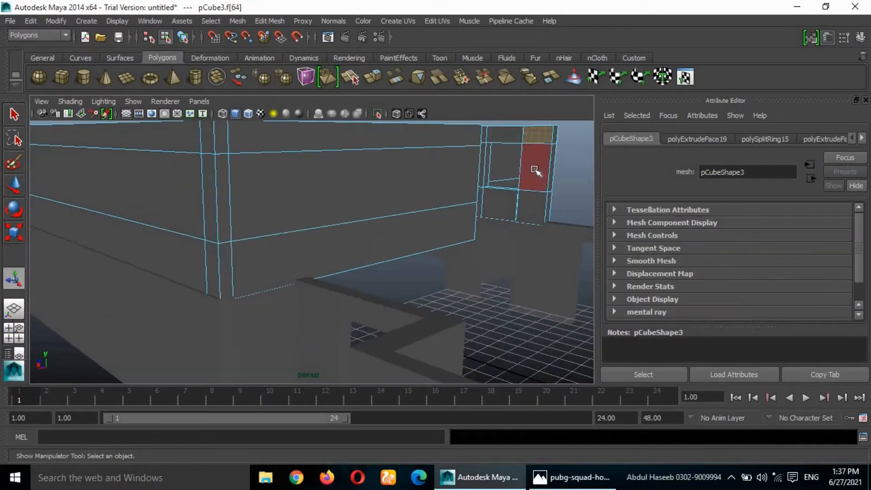
{"action": "middle_click_drag", "start_coordinate": [539, 218], "coordinate": [410, 171], "text": "alt"}
{"action": "left_click_drag", "start_coordinate": [410, 171], "coordinate": [381, 204], "text": "alt"}
{"action": "key", "text": "ctrl+z"}
{"action": "left_click_drag", "start_coordinate": [548, 199], "coordinate": [588, 246], "text": "alt"}
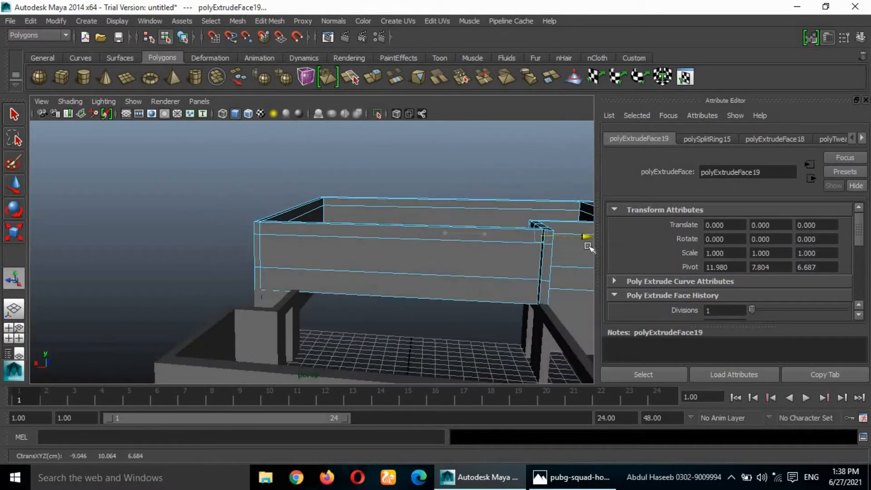
- Insert two vertical edge loops in the long upper wall near the inner corner and delete the faces between them for a doorway
{"action": "scroll", "coordinate": [589, 244], "scroll_direction": "up", "scroll_amount": 1}
{"action": "scroll", "coordinate": [520, 253], "scroll_direction": "down", "scroll_amount": 3}
{"action": "left_click", "coordinate": [277, 21]}
{"action": "left_click", "coordinate": [308, 145]}
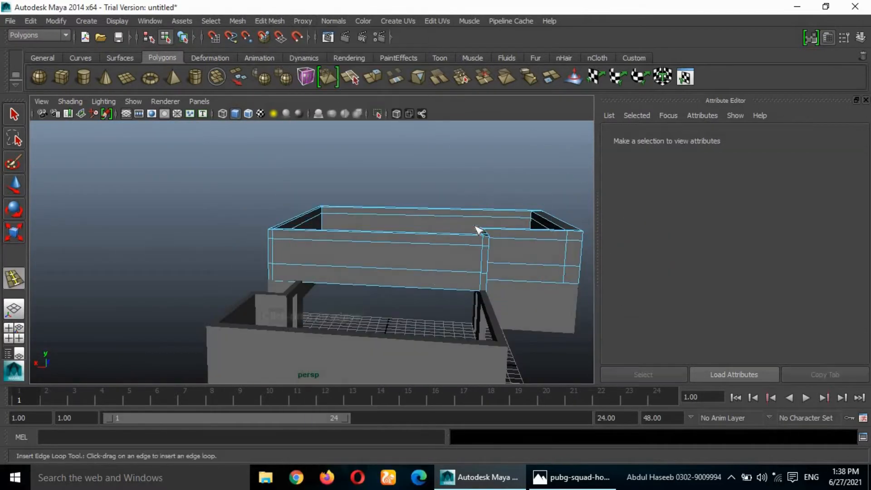
{"action": "left_click_drag", "start_coordinate": [462, 240], "coordinate": [429, 237]}
{"action": "right_click_drag", "start_coordinate": [433, 237], "coordinate": [445, 222]}
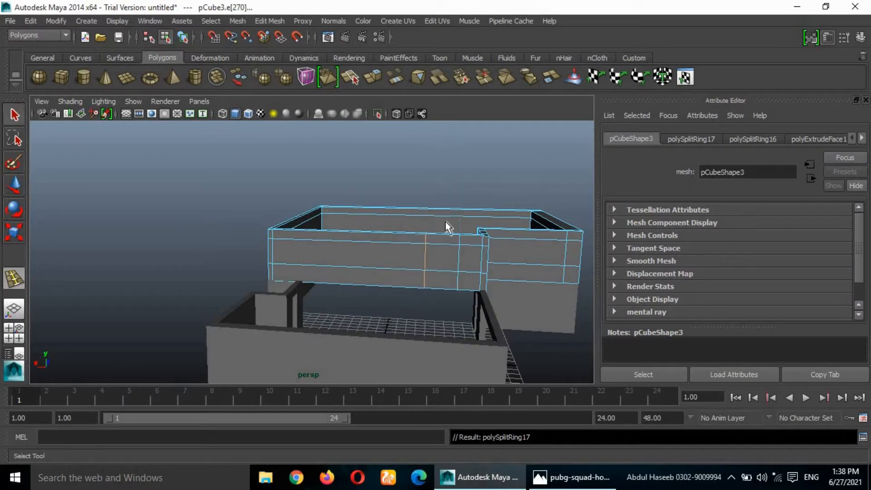
{"action": "key", "text": "Delete"}
{"action": "left_click_drag", "start_coordinate": [441, 240], "coordinate": [445, 279]}
{"action": "key", "text": "Delete"}
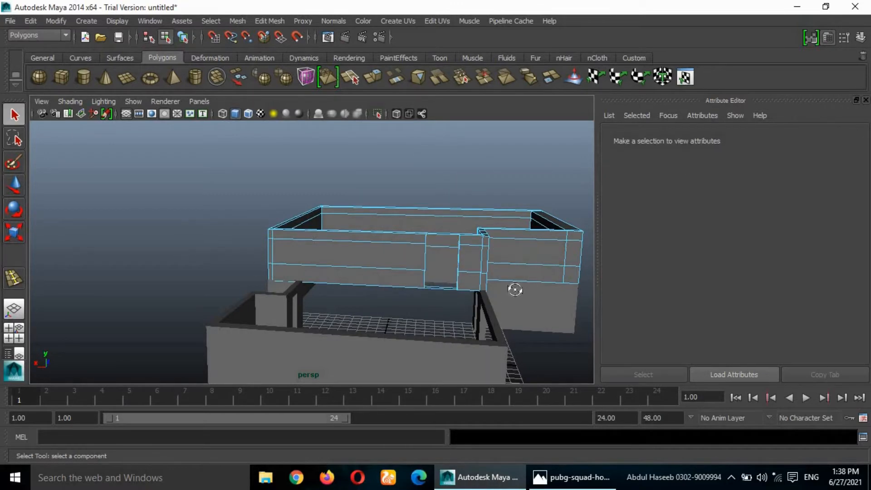
- Bridge the inner and outer vertical edges on both sides of the new upper doorway
{"action": "left_click_drag", "start_coordinate": [516, 289], "coordinate": [388, 205], "text": "alt"}
{"action": "left_click", "coordinate": [368, 201]}
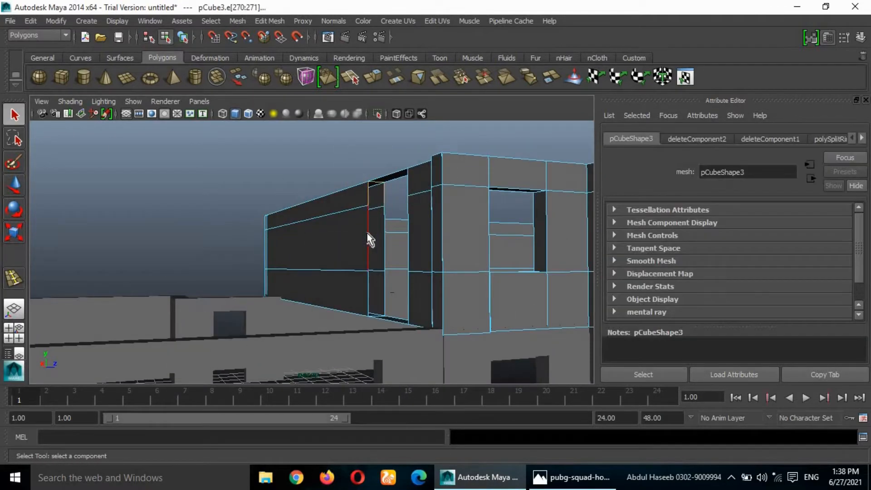
{"action": "left_click_drag", "start_coordinate": [384, 299], "coordinate": [517, 204], "text": "alt"}
{"action": "left_click", "coordinate": [269, 21]}
{"action": "left_click", "coordinate": [316, 73]}
{"action": "left_click", "coordinate": [517, 204]}
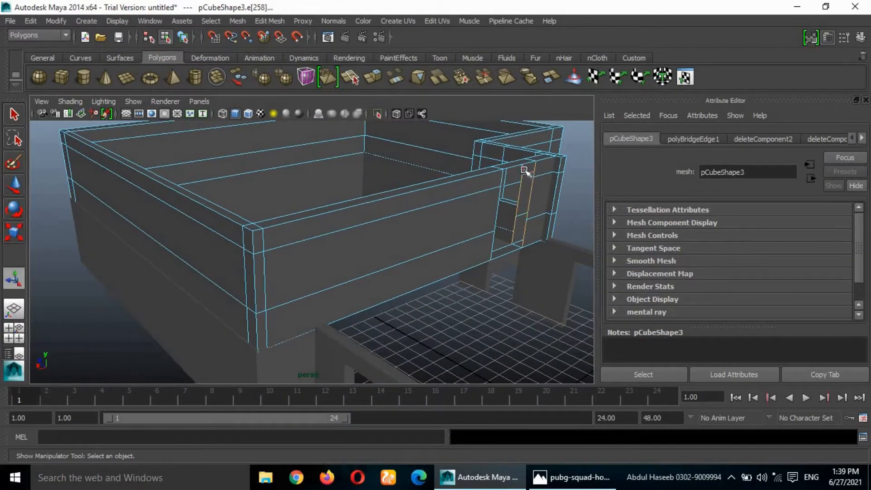
{"action": "left_click_drag", "start_coordinate": [521, 272], "coordinate": [560, 226], "text": "alt"}
{"action": "scroll", "coordinate": [557, 229], "scroll_direction": "up", "scroll_amount": 3}
{"action": "left_click", "coordinate": [555, 229], "text": "shift"}
{"action": "left_click", "coordinate": [269, 20]}
{"action": "left_click", "coordinate": [316, 74]}
- Delete the unwanted faces around the new doorway of the upper-floor walls
{"action": "scroll", "coordinate": [504, 236], "scroll_direction": "down", "scroll_amount": 3}
{"action": "left_click_drag", "start_coordinate": [503, 235], "coordinate": [438, 248], "text": "alt"}
{"action": "left_click", "coordinate": [540, 323]}
{"action": "key", "text": "Delete"}
{"action": "left_click", "coordinate": [548, 320]}
{"action": "key", "text": "Delete"}
{"action": "left_click", "coordinate": [551, 322]}
{"action": "left_click_drag", "start_coordinate": [571, 328], "coordinate": [454, 290], "text": "alt"}
- Extrude the top faces of the first room's perimeter walls upward as one connected strip
{"action": "right_click_drag", "start_coordinate": [447, 278], "coordinate": [447, 308]}
{"action": "left_click", "coordinate": [476, 231]}
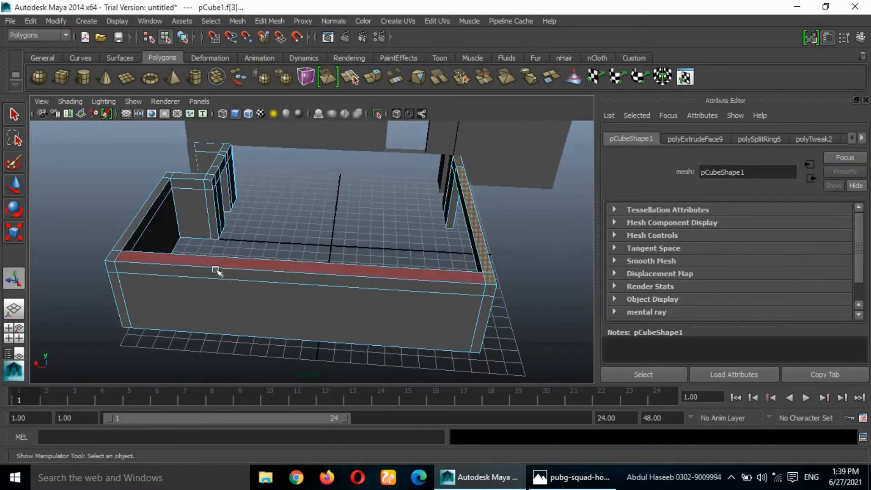
{"action": "left_click_drag", "start_coordinate": [276, 186], "coordinate": [172, 227], "text": "alt"}
{"action": "left_click", "coordinate": [411, 315], "text": "shift"}
{"action": "left_click", "coordinate": [270, 21]}
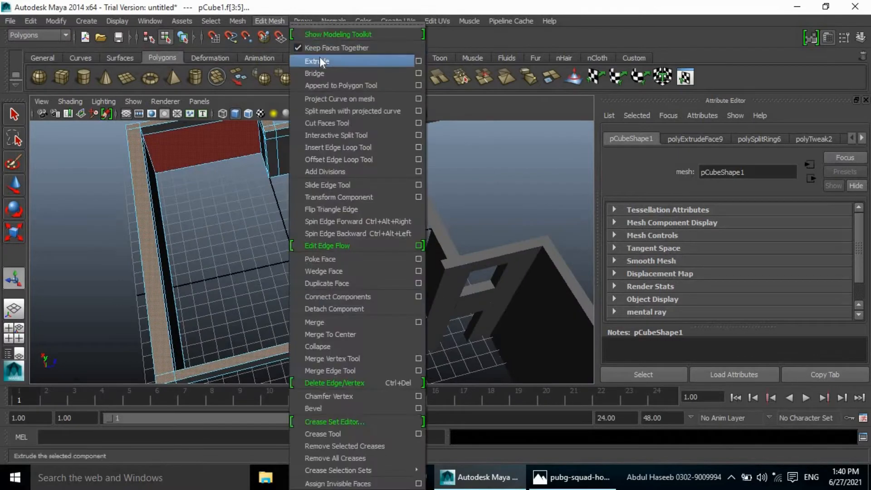
{"action": "left_click", "coordinate": [319, 60]}
{"action": "left_click_drag", "start_coordinate": [290, 244], "coordinate": [254, 172], "text": "alt"}
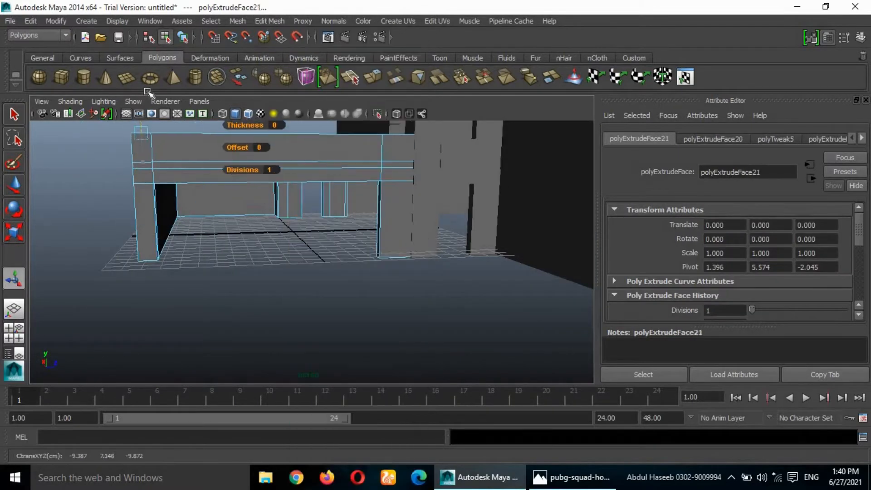
- Insert edge loops framing a window in the second ground-floor room's short wall and delete the enclosed inner and outer faces
{"action": "scroll", "coordinate": [281, 186], "scroll_direction": "down", "scroll_amount": 5}
{"action": "left_click_drag", "start_coordinate": [382, 249], "coordinate": [378, 227], "text": "alt"}
{"action": "left_click_drag", "start_coordinate": [350, 294], "coordinate": [439, 294], "text": "alt"}
{"action": "left_click", "coordinate": [477, 298]}
{"action": "scroll", "coordinate": [444, 215], "scroll_direction": "up", "scroll_amount": 5}
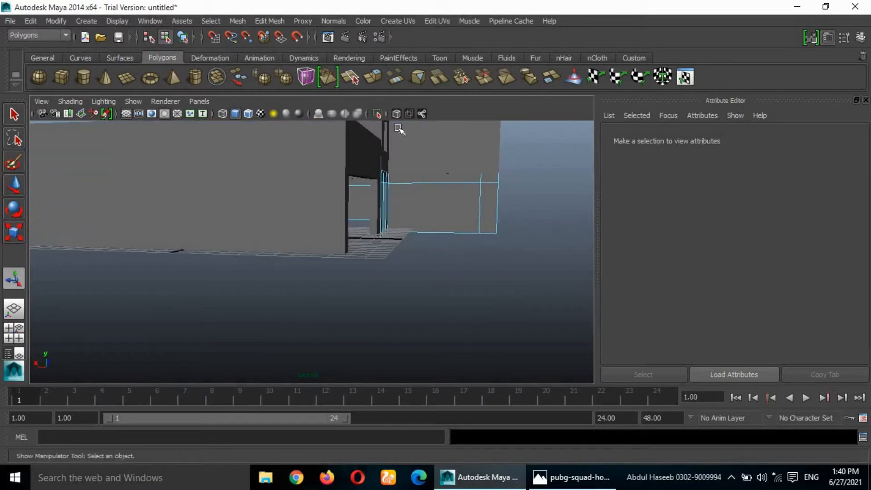
{"action": "left_click", "coordinate": [270, 20]}
{"action": "left_click", "coordinate": [334, 145]}
{"action": "left_click", "coordinate": [435, 184]}
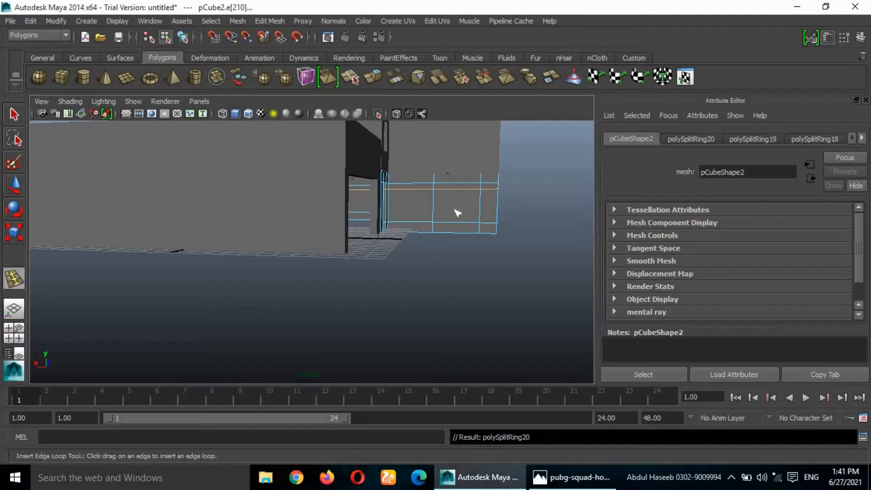
{"action": "left_click_drag", "start_coordinate": [507, 314], "coordinate": [384, 270], "text": "alt"}
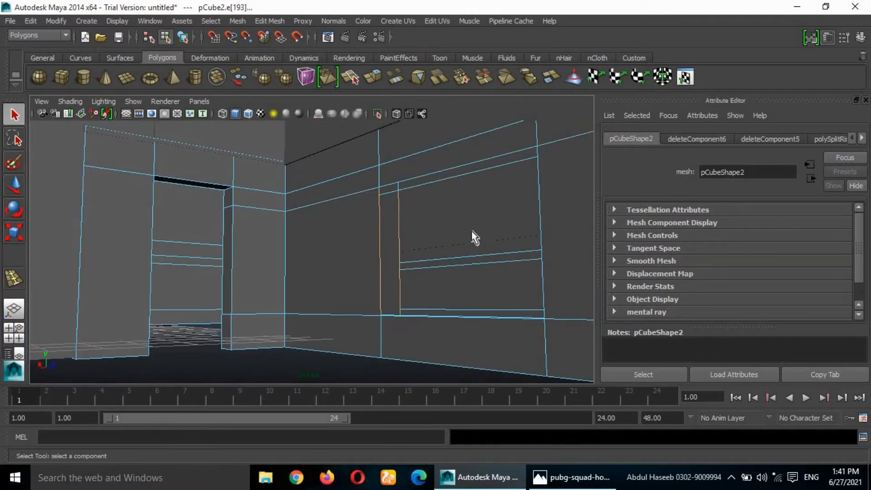
- Bridge the inner and outer bottom edges of the ground-floor window opening to form its sill
{"action": "left_click_drag", "start_coordinate": [471, 230], "coordinate": [630, 272], "text": "alt"}
{"action": "left_click", "coordinate": [451, 269], "text": "shift"}
{"action": "left_click", "coordinate": [467, 268], "text": "shift"}
{"action": "left_click", "coordinate": [246, 230], "text": "shift"}
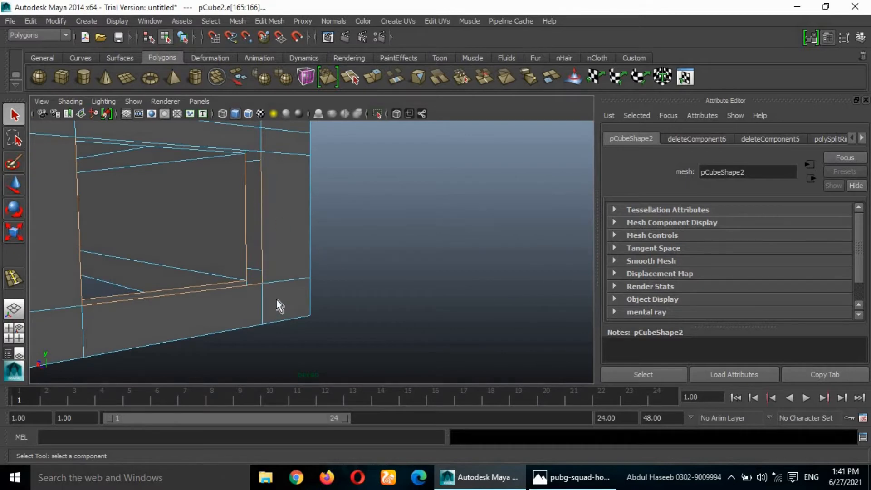
{"action": "left_click_drag", "start_coordinate": [277, 300], "coordinate": [266, 285], "text": "alt"}
{"action": "key", "text": "ctrl+z"}
{"action": "left_click_drag", "start_coordinate": [181, 294], "coordinate": [382, 294], "text": "alt"}
{"action": "left_click_drag", "start_coordinate": [236, 297], "coordinate": [336, 338], "text": "alt"}
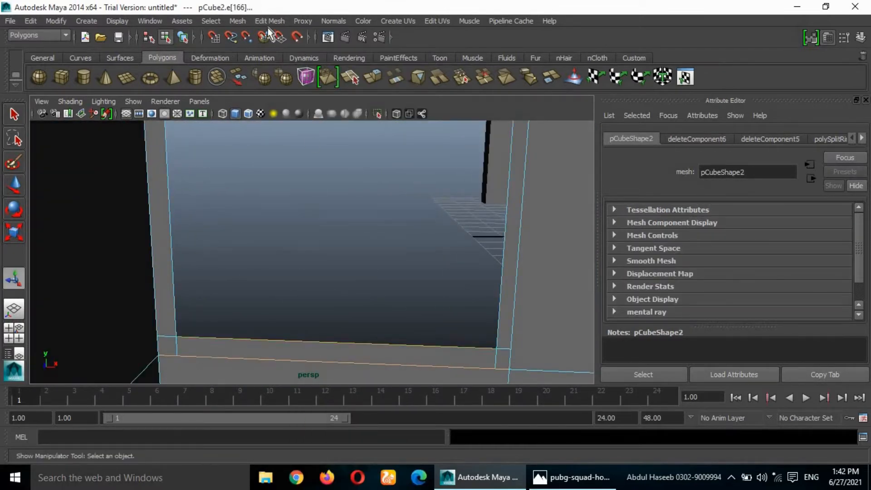
{"action": "left_click", "coordinate": [269, 21]}
{"action": "left_click", "coordinate": [290, 68]}
- Bridge the inner and outer vertical edges on both sides of the ground-floor window opening
{"action": "left_click", "coordinate": [219, 202]}
{"action": "left_click_drag", "start_coordinate": [346, 204], "coordinate": [385, 200], "text": "alt"}
{"action": "left_click", "coordinate": [251, 202], "text": "shift"}
{"action": "left_click", "coordinate": [270, 22]}
{"action": "left_click", "coordinate": [295, 68]}
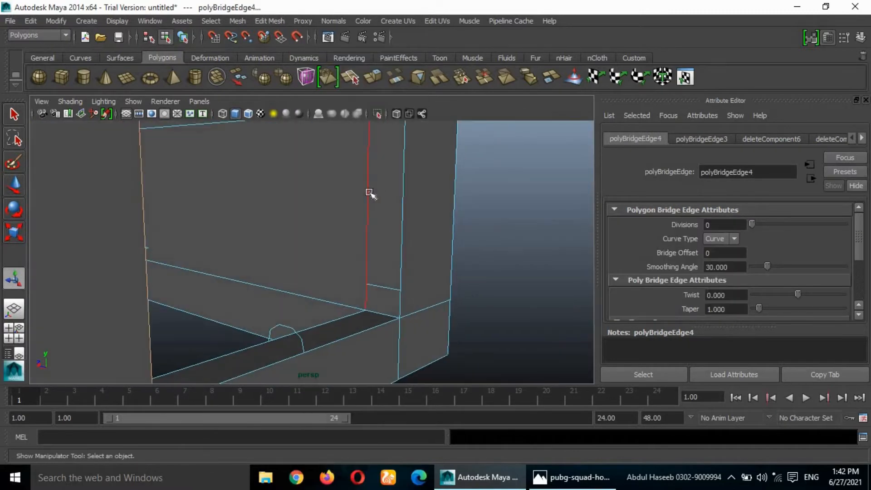
{"action": "left_click", "coordinate": [369, 193], "text": "shift"}
{"action": "left_click", "coordinate": [270, 21]}
{"action": "left_click", "coordinate": [313, 74]}
- Bridge the inner and outer top edges of the ground-floor window opening
{"action": "left_click_drag", "start_coordinate": [245, 159], "coordinate": [352, 161], "text": "alt"}
{"action": "left_click", "coordinate": [338, 162]}
{"action": "left_click", "coordinate": [301, 202], "text": "shift"}
{"action": "left_click", "coordinate": [269, 22]}
{"action": "left_click", "coordinate": [309, 73]}
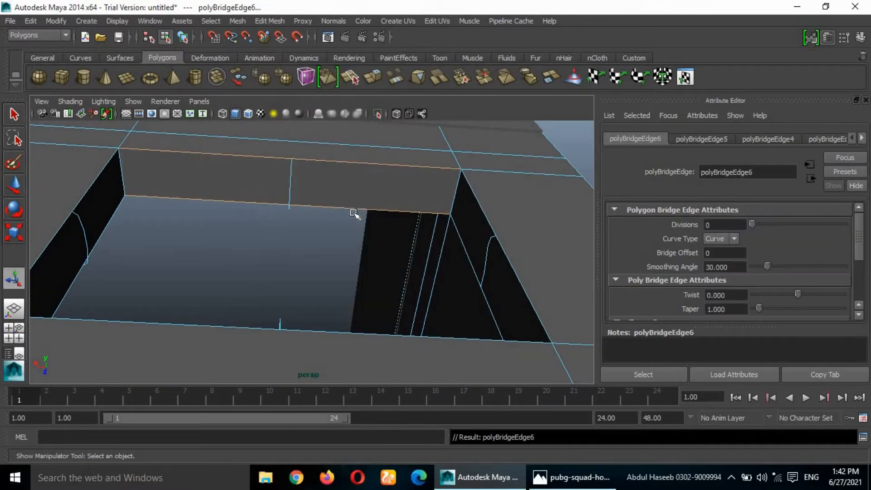
- Insert vertical edge loops in the ground-floor long wall near the corner and delete the framed face for a second window
{"action": "scroll", "coordinate": [305, 274], "scroll_direction": "down", "scroll_amount": 4}
{"action": "left_click_drag", "start_coordinate": [353, 213], "coordinate": [340, 308], "text": "alt"}
{"action": "left_click", "coordinate": [270, 21]}
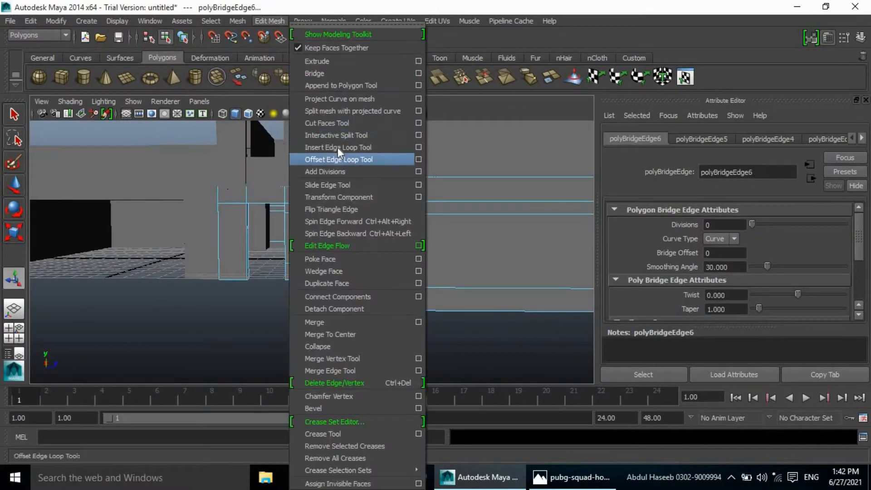
{"action": "left_click", "coordinate": [338, 148]}
{"action": "left_click", "coordinate": [407, 201]}
{"action": "right_click_drag", "start_coordinate": [375, 186], "coordinate": [390, 221]}
{"action": "left_click", "coordinate": [362, 232]}
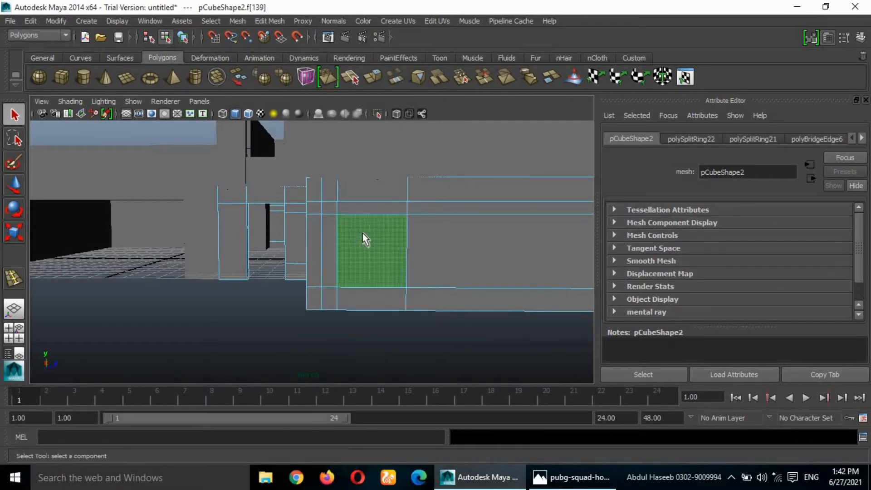
{"action": "key", "text": "Delete"}
- Bridge one vertical side and the bottom edges of the long wall's window opening
{"action": "left_click_drag", "start_coordinate": [363, 233], "coordinate": [446, 265], "text": "alt"}
{"action": "right_click_drag", "start_coordinate": [441, 186], "coordinate": [435, 155]}
{"action": "scroll", "coordinate": [446, 236], "scroll_direction": "up", "scroll_amount": 5}
{"action": "left_click", "coordinate": [586, 243]}
{"action": "left_click", "coordinate": [526, 247], "text": "shift"}
{"action": "left_click", "coordinate": [270, 21]}
{"action": "left_click", "coordinate": [283, 75]}
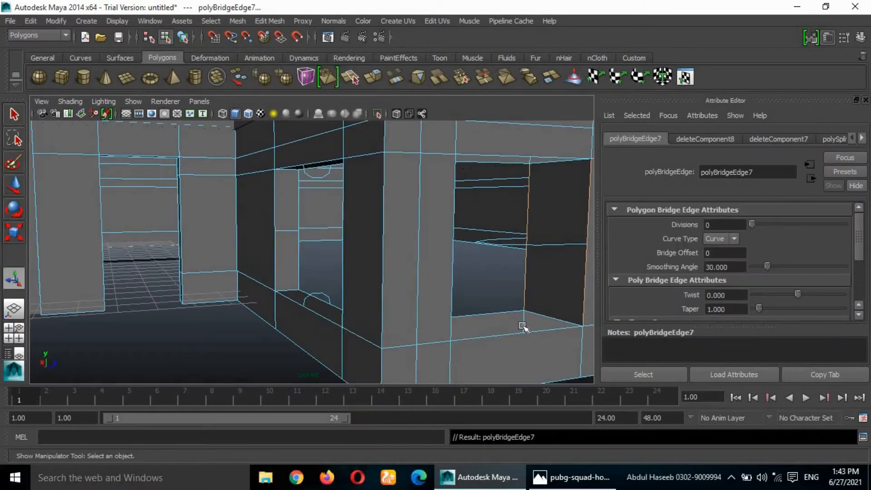
{"action": "left_click", "coordinate": [312, 20]}
{"action": "mouse_move", "coordinate": [269, 21]}
{"action": "left_click", "coordinate": [284, 76]}
{"action": "left_click_drag", "start_coordinate": [463, 225], "coordinate": [244, 266], "text": "alt"}
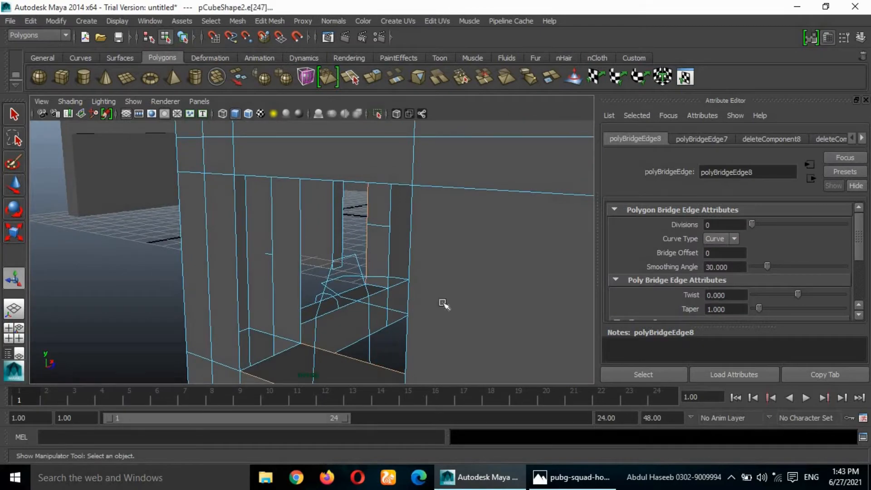
- Bridge the remaining vertical side and the top edges of the long wall's window opening
{"action": "left_click_drag", "start_coordinate": [442, 304], "coordinate": [246, 272], "text": "alt"}
{"action": "left_click_drag", "start_coordinate": [344, 195], "coordinate": [430, 249], "text": "alt"}
{"action": "left_click", "coordinate": [433, 239]}
{"action": "left_click", "coordinate": [432, 258], "text": "shift"}
{"action": "left_click", "coordinate": [270, 21]}
{"action": "left_click", "coordinate": [284, 76]}
{"action": "left_click_drag", "start_coordinate": [442, 205], "coordinate": [536, 307], "text": "alt"}
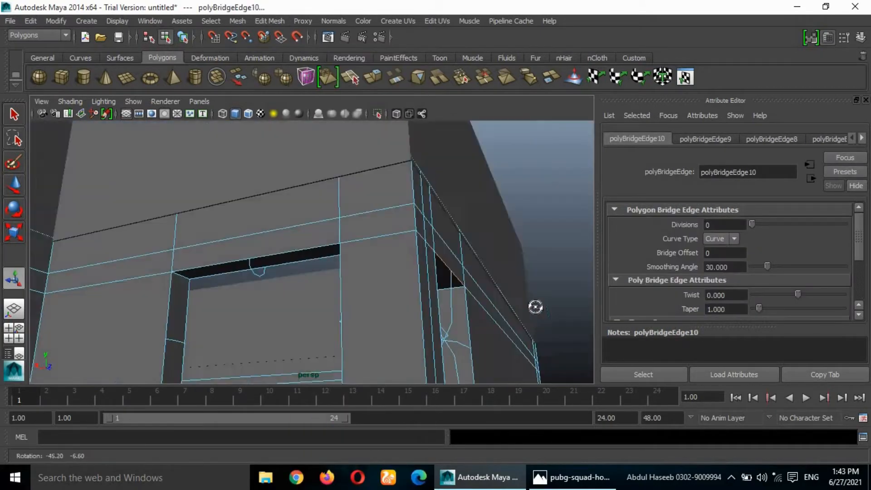
- Extrude the top face of the first room's remaining low wall section upward to match the raised walls
{"action": "scroll", "coordinate": [325, 331], "scroll_direction": "down", "scroll_amount": 10}
{"action": "left_click", "coordinate": [325, 331]}
{"action": "left_click_drag", "start_coordinate": [325, 331], "coordinate": [269, 362], "text": "alt"}
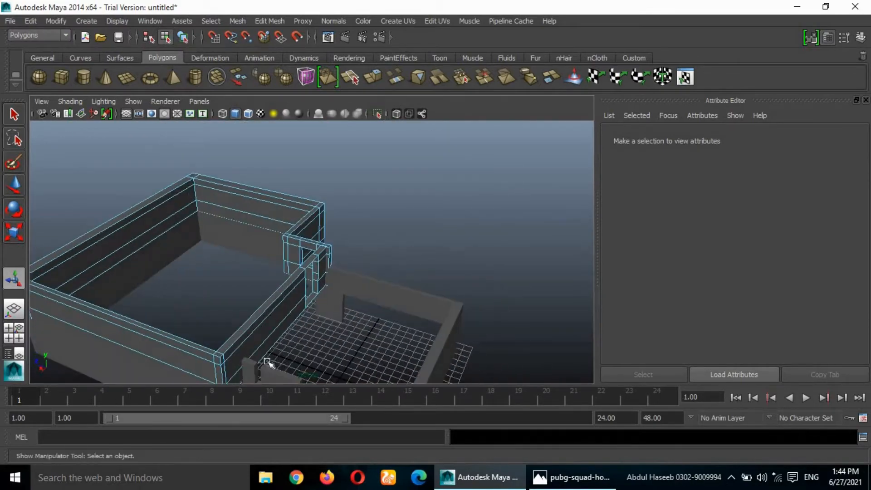
{"action": "scroll", "coordinate": [268, 361], "scroll_direction": "up", "scroll_amount": 10}
{"action": "right_click_drag", "start_coordinate": [245, 295], "coordinate": [246, 333]}
{"action": "left_click", "coordinate": [248, 297]}
{"action": "left_click", "coordinate": [273, 23]}
{"action": "left_click", "coordinate": [282, 64]}
{"action": "left_click_drag", "start_coordinate": [252, 260], "coordinate": [266, 127]}
{"action": "left_click", "coordinate": [458, 173]}
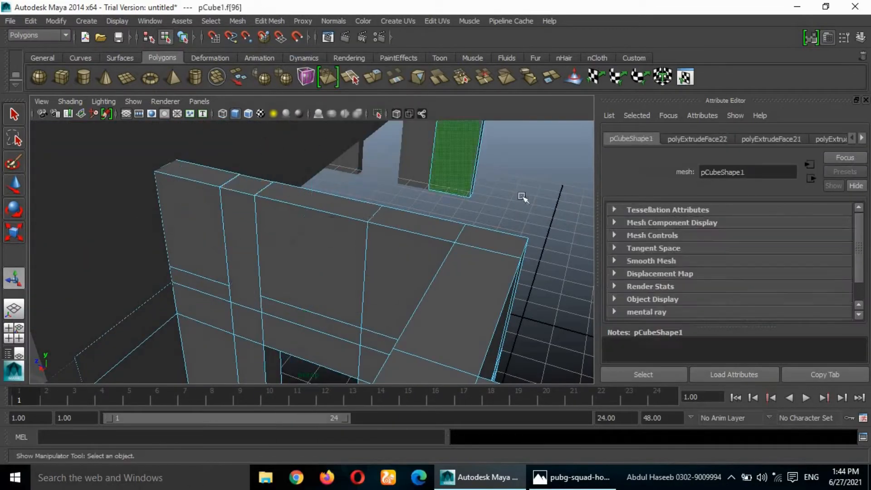
{"action": "left_click", "coordinate": [522, 196]}
- Check the reference image and insert a vertical edge loop in the upper short wall above the ground-floor window
{"action": "scroll", "coordinate": [523, 196], "scroll_direction": "down", "scroll_amount": 10}
{"action": "left_click_drag", "start_coordinate": [523, 196], "coordinate": [398, 259], "text": "alt"}
{"action": "left_click", "coordinate": [572, 477]}
{"action": "left_click", "coordinate": [477, 481]}
{"action": "scroll", "coordinate": [392, 195], "scroll_direction": "up", "scroll_amount": 5}
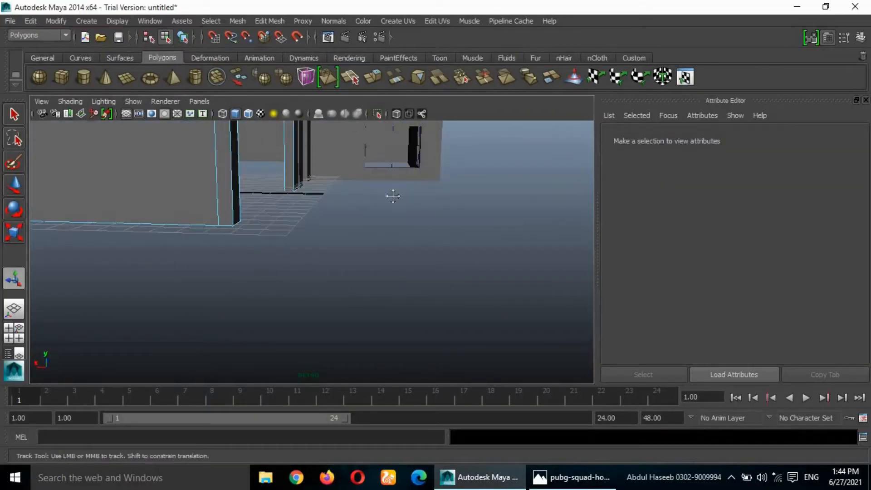
{"action": "middle_click_drag", "start_coordinate": [393, 194], "coordinate": [399, 326], "text": "alt"}
{"action": "right_click_drag", "start_coordinate": [401, 229], "coordinate": [403, 200]}
{"action": "left_click", "coordinate": [277, 21]}
{"action": "left_click", "coordinate": [345, 149]}
{"action": "left_click", "coordinate": [369, 181]}
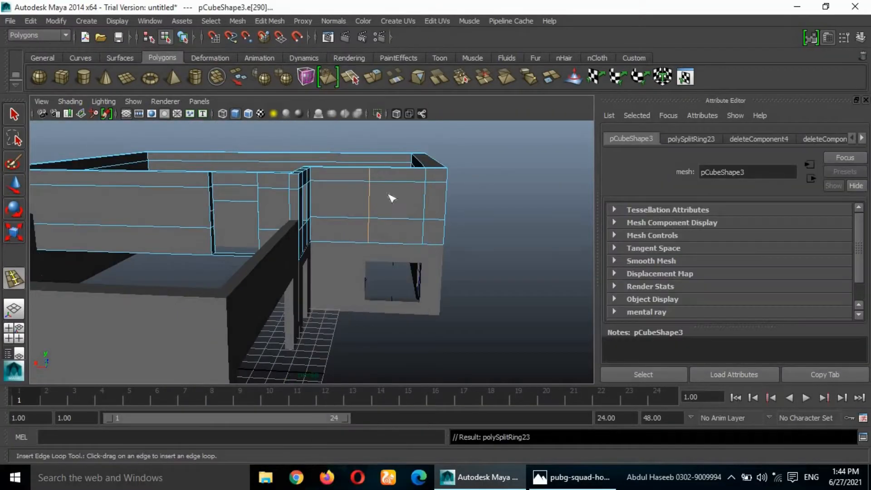
- Delete the framed outer and inner faces of the upper short wall to open a window
{"action": "left_click", "coordinate": [401, 204]}
{"action": "key", "text": "Delete"}
{"action": "left_click", "coordinate": [403, 205]}
{"action": "key", "text": "Delete"}
- Bridge one vertical side and the bottom edges of the upper short wall's window opening
{"action": "scroll", "coordinate": [412, 216], "scroll_direction": "up", "scroll_amount": 5}
{"action": "left_click_drag", "start_coordinate": [418, 278], "coordinate": [494, 254], "text": "alt"}
{"action": "right_click_drag", "start_coordinate": [507, 185], "coordinate": [490, 157]}
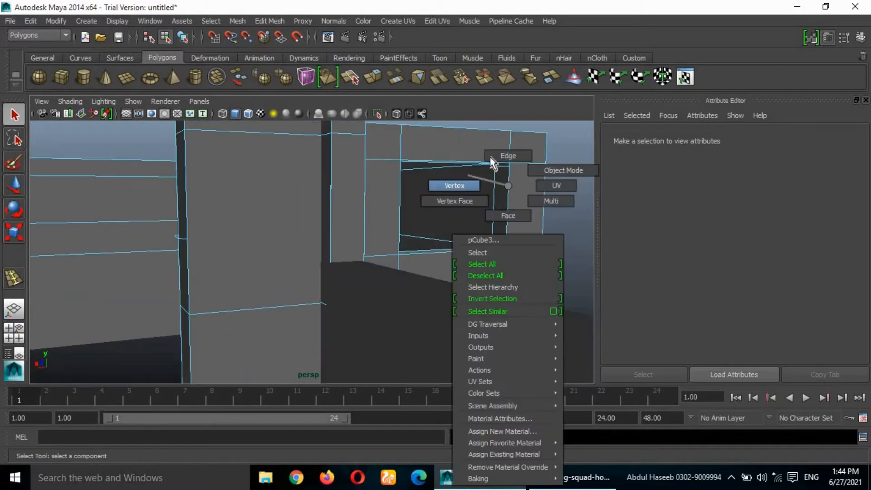
{"action": "left_click", "coordinate": [494, 205]}
{"action": "left_click", "coordinate": [506, 206], "text": "shift"}
{"action": "left_click", "coordinate": [269, 21]}
{"action": "left_click", "coordinate": [314, 73]}
{"action": "left_click_drag", "start_coordinate": [417, 254], "coordinate": [334, 287], "text": "alt"}
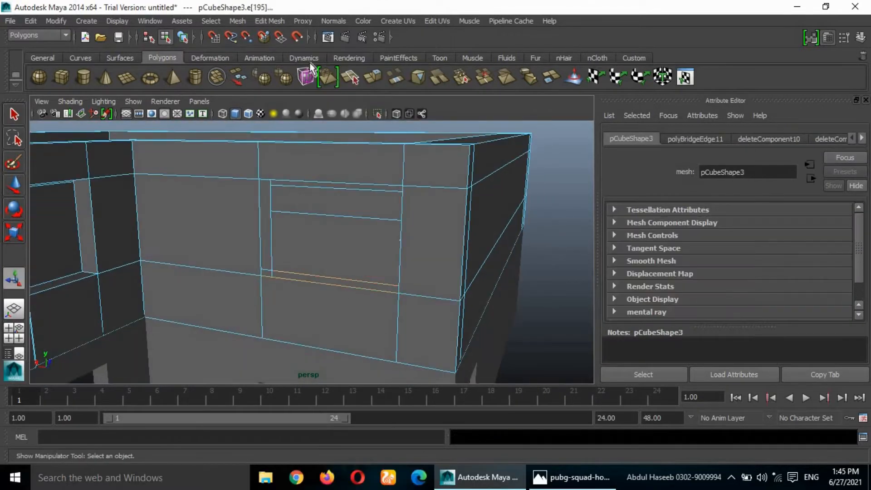
{"action": "left_click", "coordinate": [269, 22]}
{"action": "left_click", "coordinate": [315, 72]}
- Bridge the other vertical side and the top edges of the upper short wall's window opening
{"action": "left_click", "coordinate": [260, 212]}
{"action": "left_click", "coordinate": [271, 210], "text": "shift"}
{"action": "left_click", "coordinate": [270, 22]}
{"action": "left_click", "coordinate": [314, 72]}
{"action": "scroll", "coordinate": [346, 226], "scroll_direction": "up", "scroll_amount": 5}
{"action": "left_click_drag", "start_coordinate": [346, 226], "coordinate": [408, 195], "text": "alt"}
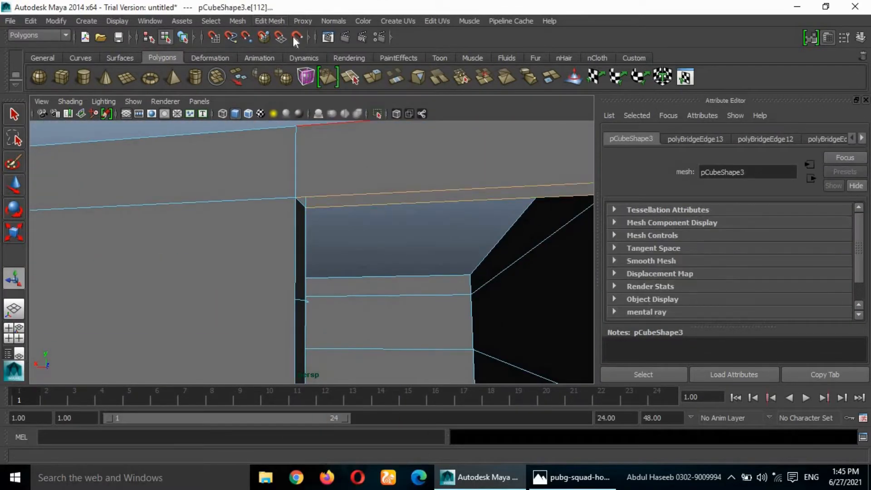
{"action": "left_click", "coordinate": [269, 21]}
{"action": "left_click", "coordinate": [315, 72]}
- Insert a horizontal and a vertical edge loop in the upper long side wall to frame a window near its far corner
{"action": "scroll", "coordinate": [389, 291], "scroll_direction": "down", "scroll_amount": 5}
{"action": "left_click_drag", "start_coordinate": [388, 292], "coordinate": [407, 342], "text": "alt"}
{"action": "left_click", "coordinate": [270, 22]}
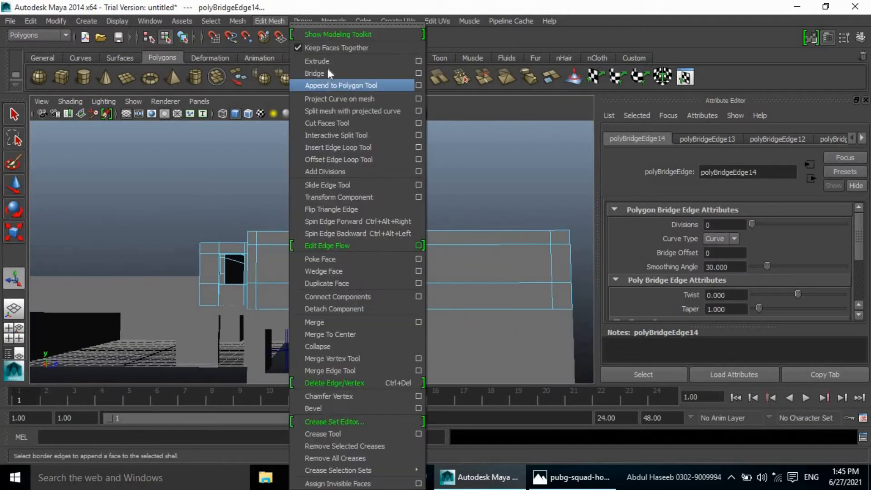
{"action": "left_click", "coordinate": [318, 145]}
{"action": "left_click", "coordinate": [509, 282]}
- Delete the framed outer and inner faces of the upper long side wall to open a window
{"action": "right_click_drag", "start_coordinate": [533, 245], "coordinate": [533, 260]}
{"action": "left_click", "coordinate": [533, 259]}
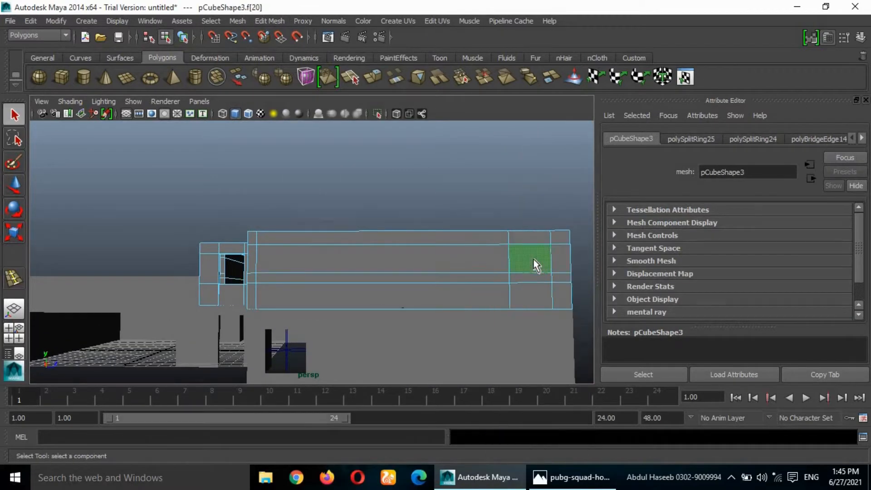
{"action": "key", "text": "Delete"}
{"action": "scroll", "coordinate": [512, 265], "scroll_direction": "down", "scroll_amount": 4}
{"action": "left_click_drag", "start_coordinate": [511, 265], "coordinate": [585, 254], "text": "alt"}
{"action": "scroll", "coordinate": [585, 254], "scroll_direction": "up", "scroll_amount": 5}
{"action": "key", "text": "Delete"}
{"action": "scroll", "coordinate": [585, 253], "scroll_direction": "up", "scroll_amount": 4}
{"action": "middle_click_drag", "start_coordinate": [585, 254], "coordinate": [406, 236], "text": "alt"}
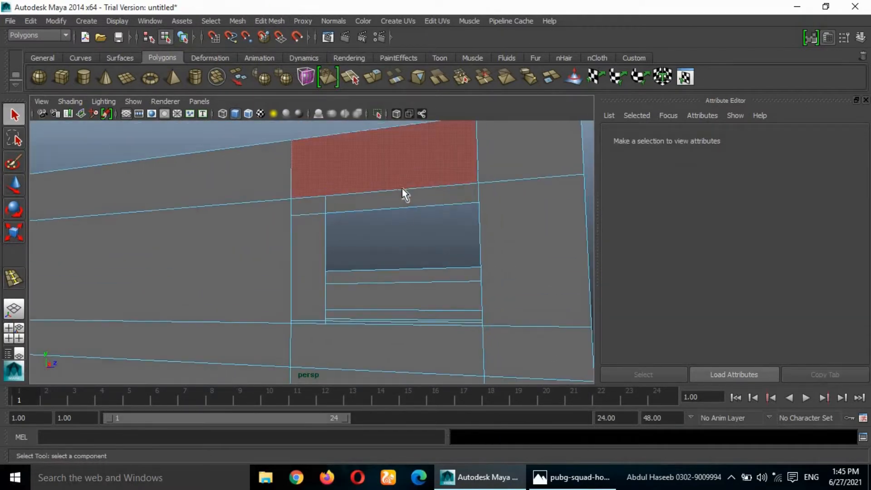
- Bridge the top edges and one vertical side of the upper side wall's window opening
{"action": "right_click_drag", "start_coordinate": [402, 189], "coordinate": [401, 169]}
{"action": "left_click", "coordinate": [403, 189]}
{"action": "left_click", "coordinate": [404, 207], "text": "shift"}
{"action": "left_click", "coordinate": [269, 21]}
{"action": "left_click", "coordinate": [325, 73]}
{"action": "left_click", "coordinate": [292, 236]}
{"action": "left_click", "coordinate": [325, 245], "text": "shift"}
{"action": "left_click", "coordinate": [269, 21]}
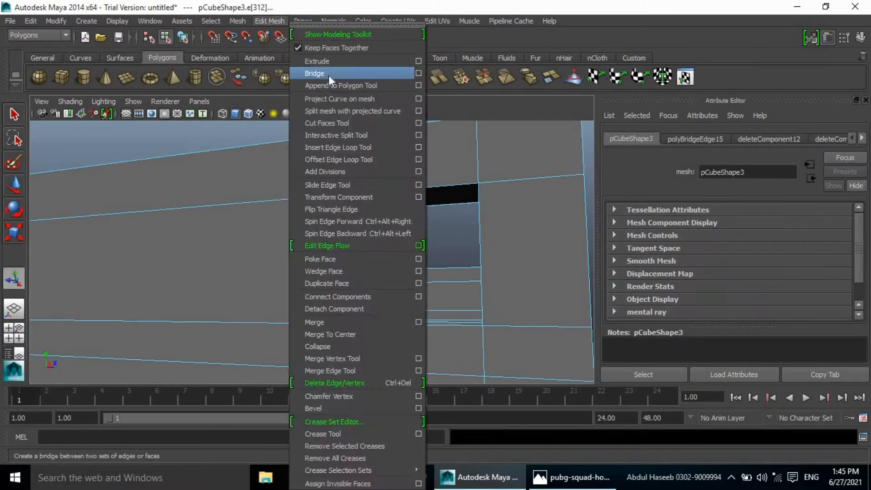
{"action": "left_click", "coordinate": [329, 75]}
- Bridge the outer and inner bottom edges of the upper side wall's window opening
{"action": "scroll", "coordinate": [425, 251], "scroll_direction": "up", "scroll_amount": 5}
{"action": "middle_click_drag", "start_coordinate": [373, 258], "coordinate": [348, 348], "text": "alt"}
{"action": "left_click", "coordinate": [348, 348]}
{"action": "left_click", "coordinate": [341, 294], "text": "shift"}
{"action": "left_click", "coordinate": [269, 21]}
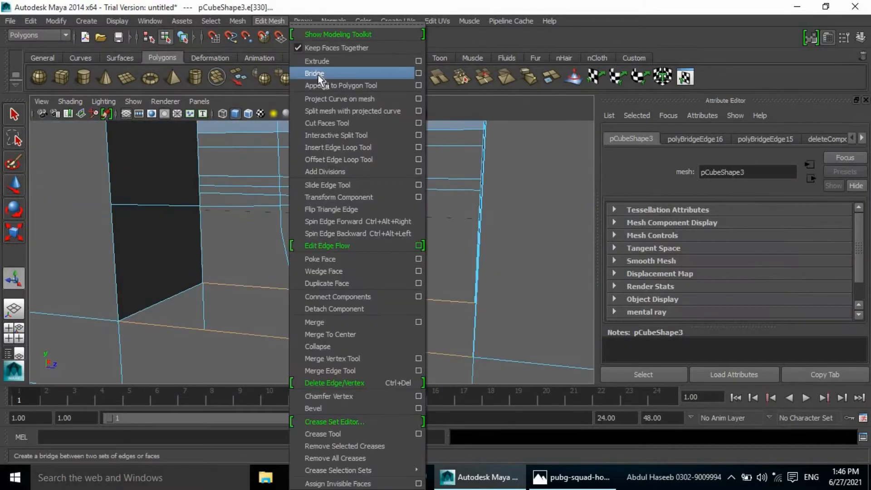
{"action": "left_click", "coordinate": [321, 75]}
- Try to bridge the last open vertical side of the upper side wall's window, and undo that bridge
{"action": "scroll", "coordinate": [300, 254], "scroll_direction": "down", "scroll_amount": 4}
{"action": "middle_click_drag", "start_coordinate": [299, 254], "coordinate": [277, 315], "text": "alt"}
{"action": "scroll", "coordinate": [463, 187], "scroll_direction": "up", "scroll_amount": 4}
{"action": "left_click", "coordinate": [270, 21]}
{"action": "left_click", "coordinate": [324, 75]}
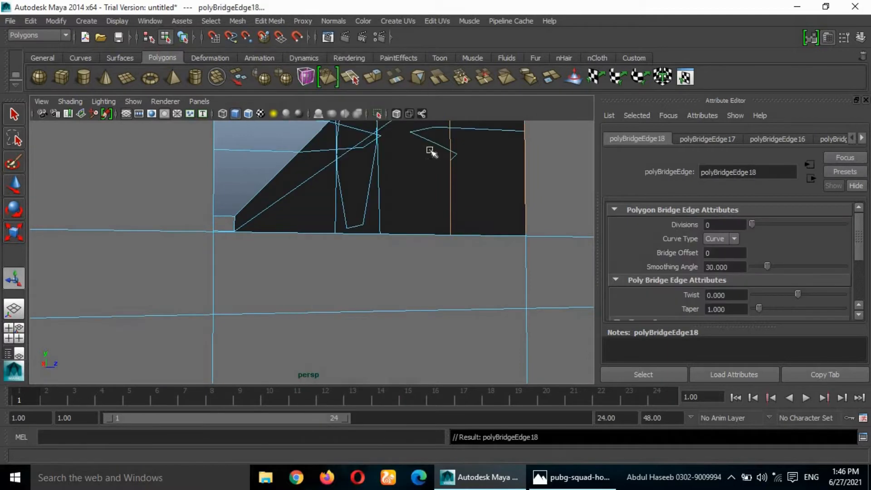
{"action": "scroll", "coordinate": [390, 204], "scroll_direction": "down", "scroll_amount": 4}
{"action": "middle_click_drag", "start_coordinate": [290, 222], "coordinate": [369, 247], "text": "alt"}
{"action": "key", "text": "ctrl+z"}
- Bridge the outer and inner edges of the window opening's last open vertical side and deselect the mesh
{"action": "scroll", "coordinate": [431, 243], "scroll_direction": "up", "scroll_amount": 4}
{"action": "left_click_drag", "start_coordinate": [467, 238], "coordinate": [491, 247], "text": "alt"}
{"action": "scroll", "coordinate": [491, 247], "scroll_direction": "down", "scroll_amount": 3}
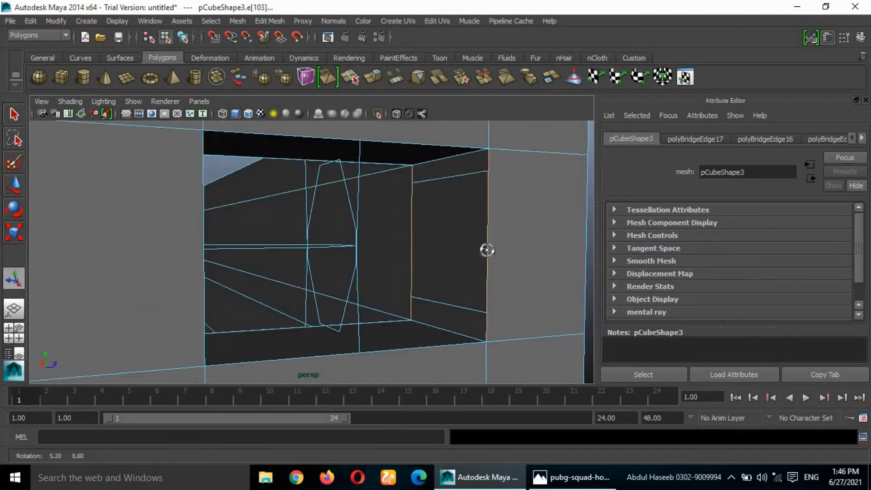
{"action": "left_click", "coordinate": [269, 21]}
{"action": "left_click", "coordinate": [324, 75]}
{"action": "left_click", "coordinate": [403, 310]}
{"action": "left_click_drag", "start_coordinate": [403, 310], "coordinate": [313, 361], "text": "alt"}
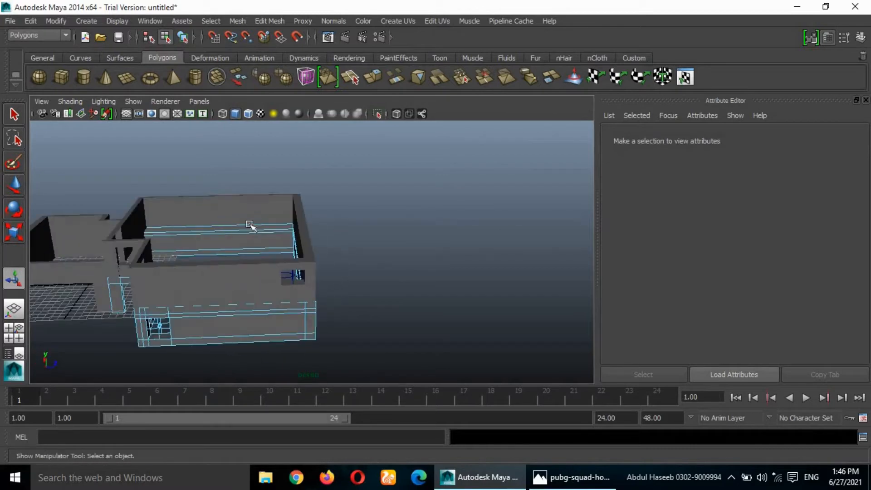
- Extrude the top inner face strip of the upper back wall across the building to form a roof slab
{"action": "left_click_drag", "start_coordinate": [250, 226], "coordinate": [359, 237], "text": "alt"}
{"action": "left_click_drag", "start_coordinate": [351, 276], "coordinate": [336, 283], "text": "alt"}
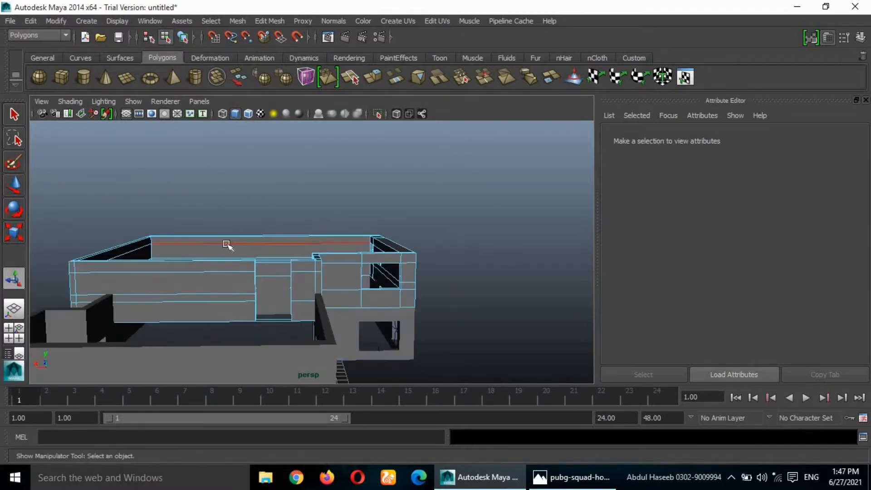
{"action": "left_click", "coordinate": [246, 267]}
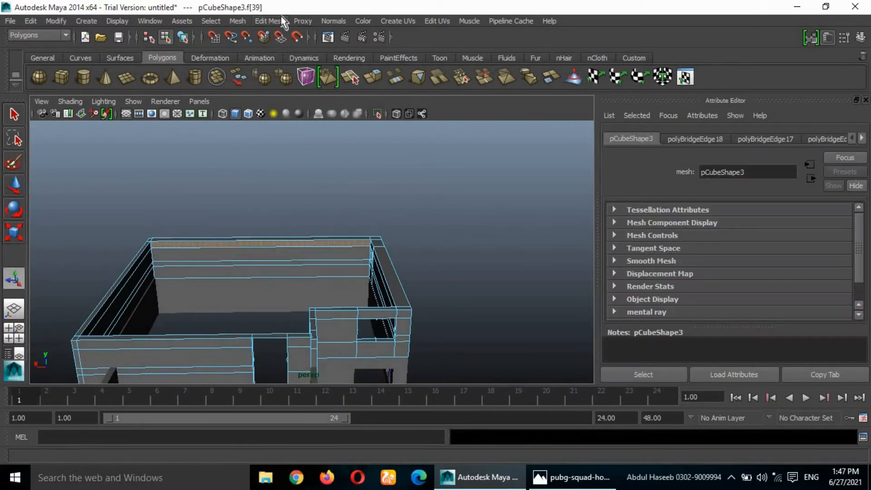
{"action": "left_click_drag", "start_coordinate": [282, 19], "coordinate": [167, 115], "text": "alt"}
{"action": "key", "text": "ctrl+e"}
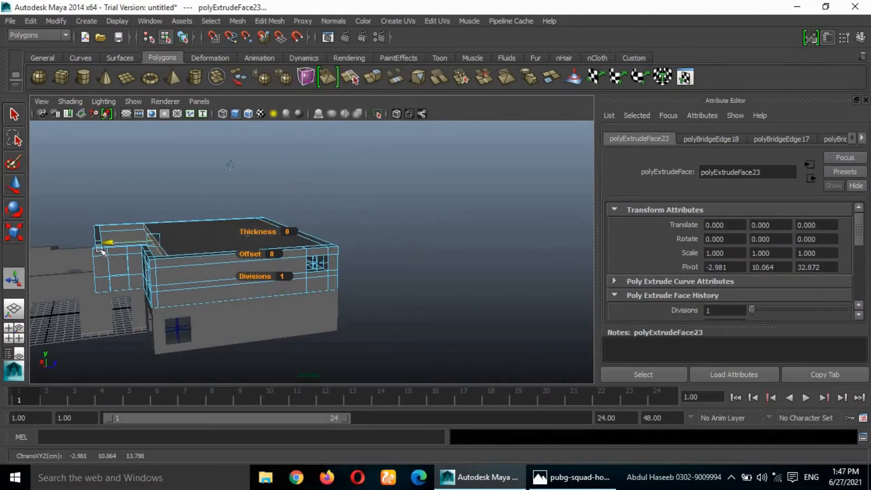
{"action": "left_click_drag", "start_coordinate": [250, 248], "coordinate": [334, 210], "text": "alt"}
{"action": "left_click_drag", "start_coordinate": [262, 252], "coordinate": [97, 277], "text": "alt"}
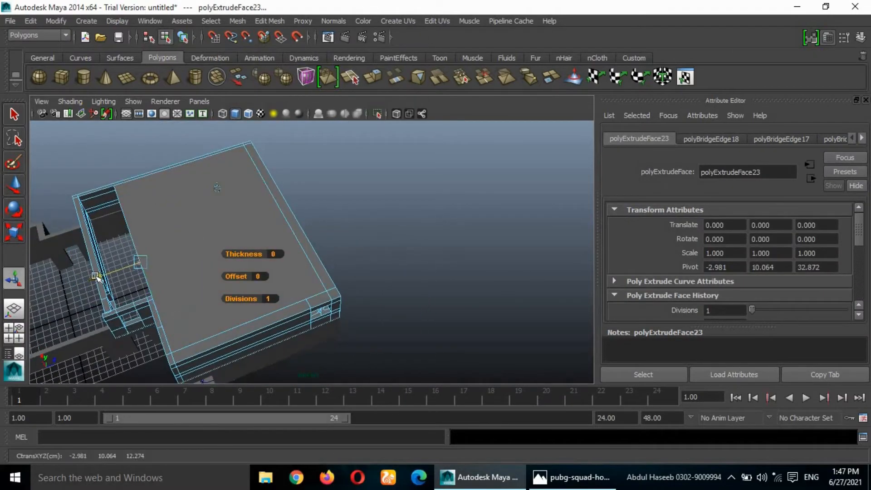
- Insert an edge loop across the roof slab in line with the inner corner of the protruding short wall
{"action": "left_click", "coordinate": [271, 21]}
{"action": "left_click", "coordinate": [316, 174]}
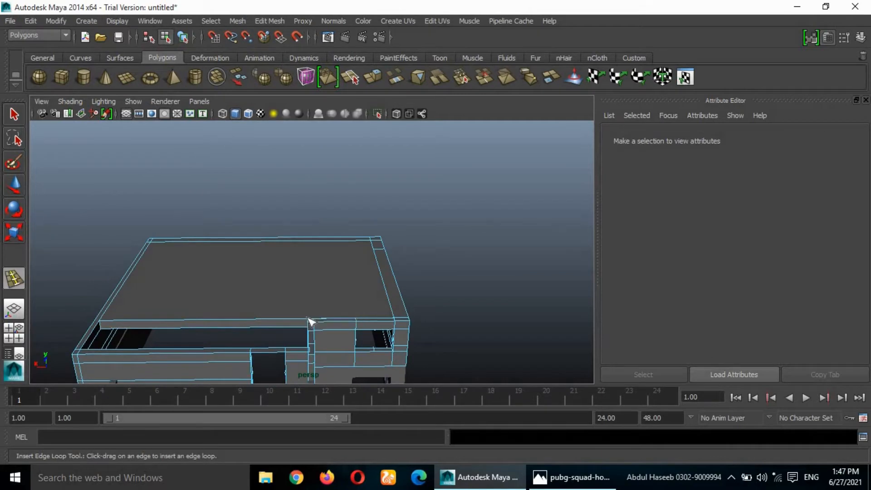
{"action": "left_click", "coordinate": [308, 318]}
{"action": "key", "text": "ctrl+z"}
{"action": "left_click", "coordinate": [309, 318]}
{"action": "key", "text": "ctrl+z"}
{"action": "scroll", "coordinate": [320, 306], "scroll_direction": "up", "scroll_amount": 5}
{"action": "scroll", "coordinate": [321, 337], "scroll_direction": "down", "scroll_amount": 5}
{"action": "left_click_drag", "start_coordinate": [320, 337], "coordinate": [314, 240], "text": "alt"}
{"action": "scroll", "coordinate": [368, 245], "scroll_direction": "up", "scroll_amount": 5}
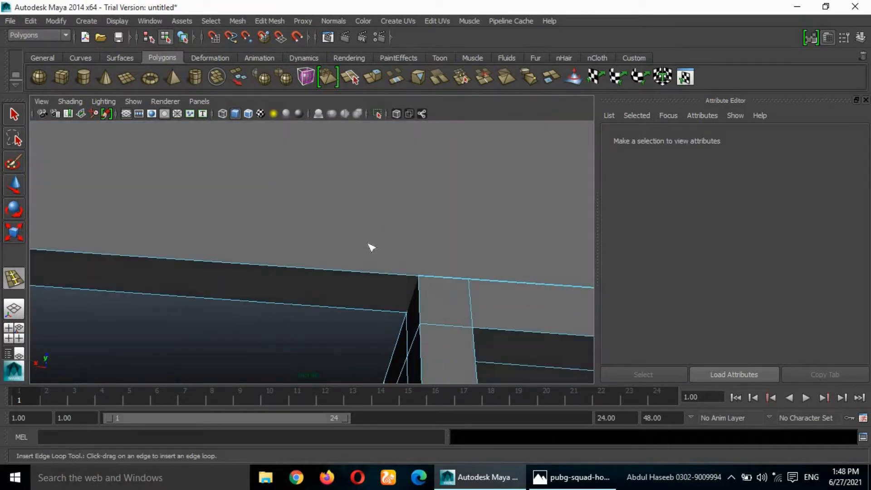
{"action": "left_click", "coordinate": [421, 276]}
{"action": "scroll", "coordinate": [321, 198], "scroll_direction": "down", "scroll_amount": 10}
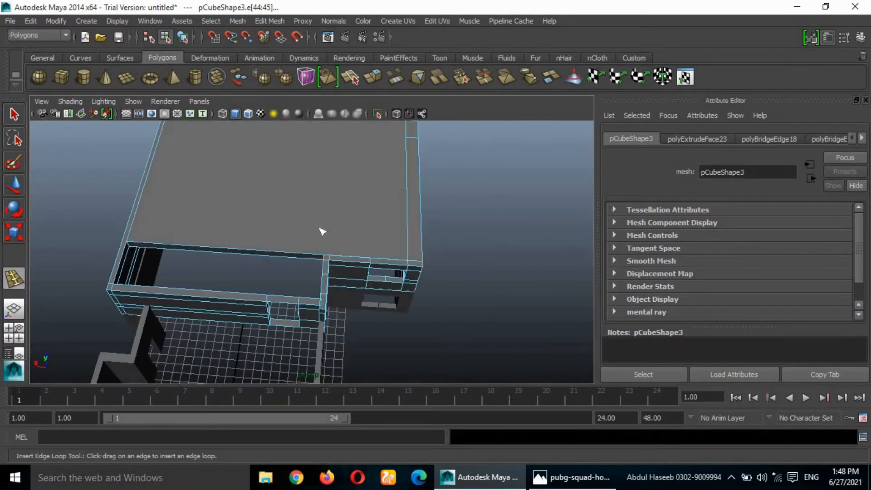
{"action": "left_click_drag", "start_coordinate": [318, 227], "coordinate": [344, 181], "text": "alt"}
{"action": "scroll", "coordinate": [344, 180], "scroll_direction": "up", "scroll_amount": 3}
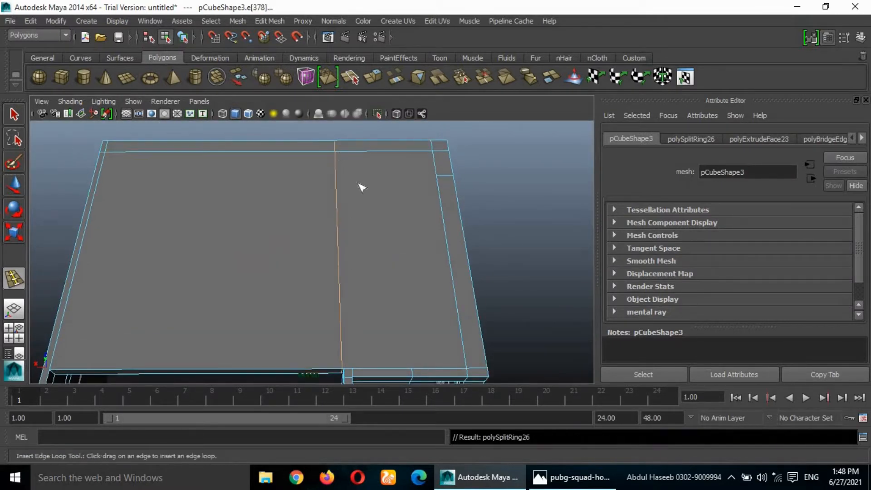
- Extrude the roof slab's front face across the remaining gap to the front wall and check the reference image
{"action": "right_click_drag", "start_coordinate": [287, 205], "coordinate": [308, 217]}
{"action": "scroll", "coordinate": [332, 320], "scroll_direction": "down", "scroll_amount": 5}
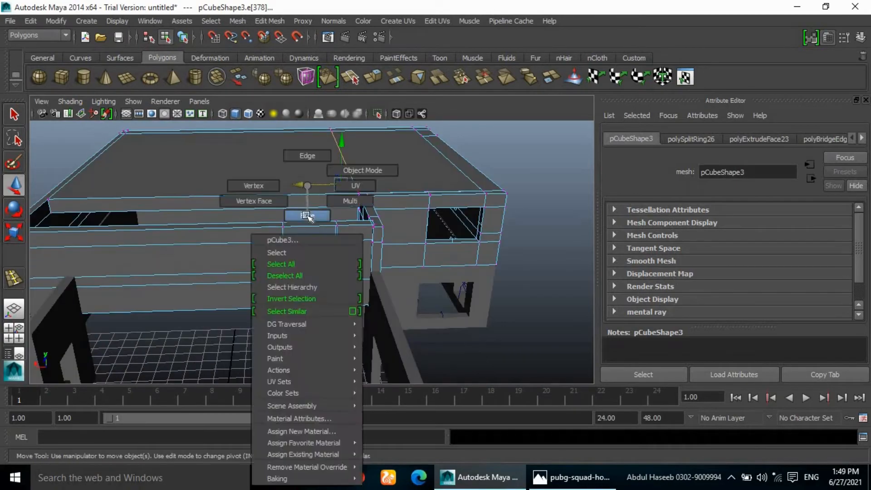
{"action": "left_click", "coordinate": [269, 24]}
{"action": "left_click", "coordinate": [275, 50]}
{"action": "left_click_drag", "start_coordinate": [375, 236], "coordinate": [111, 197], "text": "alt"}
{"action": "scroll", "coordinate": [272, 254], "scroll_direction": "down", "scroll_amount": 8}
{"action": "left_click_drag", "start_coordinate": [308, 327], "coordinate": [435, 302], "text": "alt"}
{"action": "left_click", "coordinate": [359, 294]}
{"action": "left_click", "coordinate": [572, 477]}
{"action": "left_click", "coordinate": [478, 482]}
- Extrude an inner wall face of the ground-floor wing across the wing to form its roof
{"action": "left_click_drag", "start_coordinate": [399, 245], "coordinate": [222, 270], "text": "alt"}
{"action": "right_click_drag", "start_coordinate": [222, 271], "coordinate": [223, 303]}
{"action": "scroll", "coordinate": [272, 268], "scroll_direction": "up", "scroll_amount": 5}
{"action": "left_click_drag", "start_coordinate": [272, 267], "coordinate": [327, 220], "text": "alt"}
{"action": "key", "text": "w"}
{"action": "left_click_drag", "start_coordinate": [135, 214], "coordinate": [272, 199], "text": "alt"}
{"action": "scroll", "coordinate": [80, 204], "scroll_direction": "up", "scroll_amount": 3}
{"action": "left_click", "coordinate": [137, 176]}
{"action": "left_click", "coordinate": [281, 23]}
{"action": "left_click", "coordinate": [282, 53]}
{"action": "left_click_drag", "start_coordinate": [147, 262], "coordinate": [549, 376]}
{"action": "left_click_drag", "start_coordinate": [548, 363], "coordinate": [494, 317], "text": "alt"}
- Extrude a second inner face of the ground-floor wing to extend its roof
{"action": "left_click", "coordinate": [175, 170]}
{"action": "left_click", "coordinate": [279, 23]}
{"action": "left_click", "coordinate": [282, 54]}
{"action": "left_click_drag", "start_coordinate": [505, 335], "coordinate": [508, 337]}
- Try to insert an edge loop in the ground-floor wing's inner wall beside the roof gap
{"action": "left_click_drag", "start_coordinate": [207, 290], "coordinate": [287, 127], "text": "alt"}
{"action": "left_click", "coordinate": [270, 20]}
{"action": "left_click", "coordinate": [318, 150]}
{"action": "left_click", "coordinate": [249, 154]}
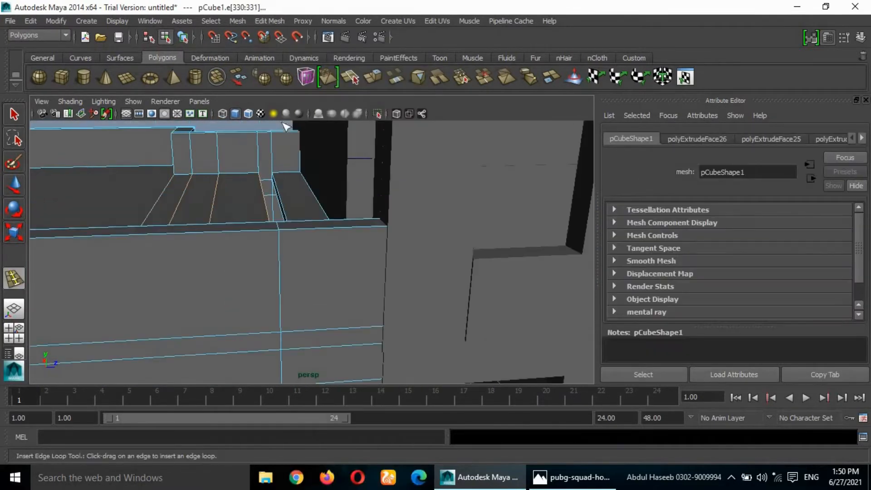
- Split the ground-floor wing's inner wall face at the roof gap with the Interactive Split Tool
{"action": "left_click", "coordinate": [270, 21]}
{"action": "left_click", "coordinate": [325, 135]}
{"action": "left_click", "coordinate": [259, 180]}
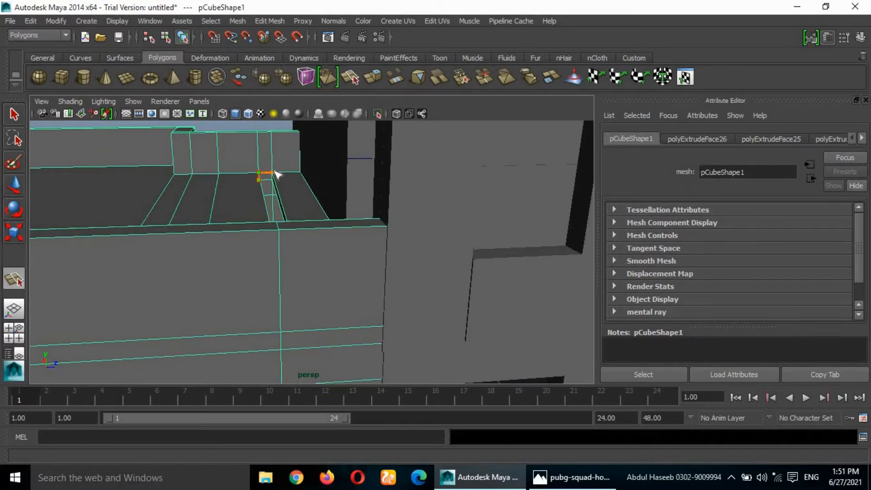
{"action": "left_click_drag", "start_coordinate": [226, 208], "coordinate": [313, 241], "text": "alt"}
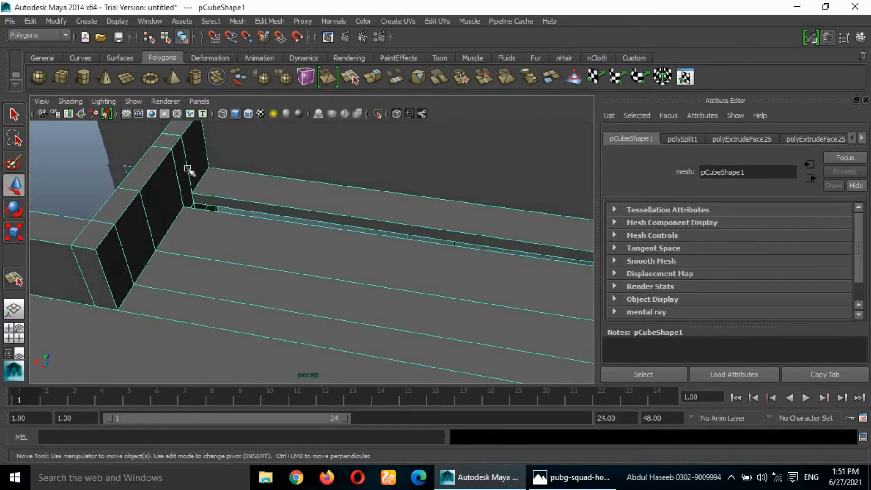
{"action": "left_click", "coordinate": [188, 169]}
{"action": "left_click_drag", "start_coordinate": [189, 169], "coordinate": [390, 140], "text": "alt"}
- Try to insert an edge loop in the wall section above the ground-floor wing's doorway
{"action": "left_click", "coordinate": [270, 21]}
{"action": "left_click", "coordinate": [338, 147]}
{"action": "left_click", "coordinate": [350, 177]}
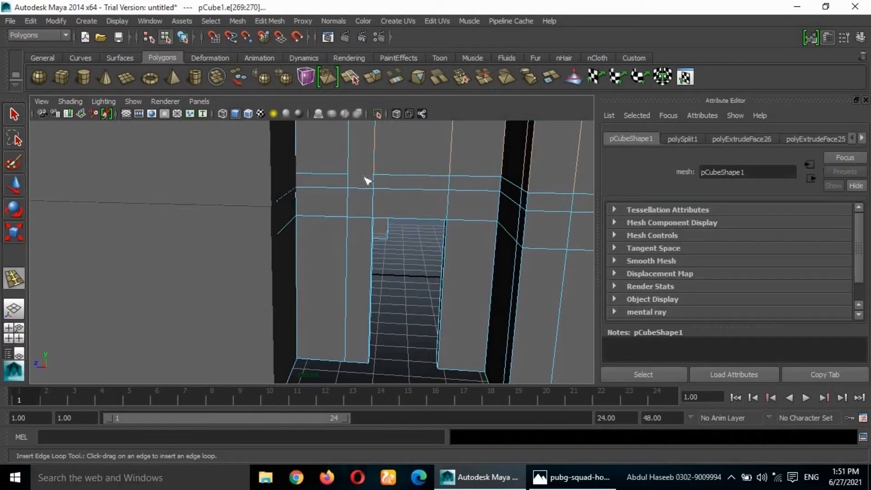
{"action": "key", "text": "ctrl+z"}
{"action": "right_click", "coordinate": [342, 178]}
- Split the narrow wall face above the doorway with the Interactive Split Tool, joining the interrupted horizontal edge
{"action": "left_click", "coordinate": [270, 20]}
{"action": "left_click", "coordinate": [338, 147]}
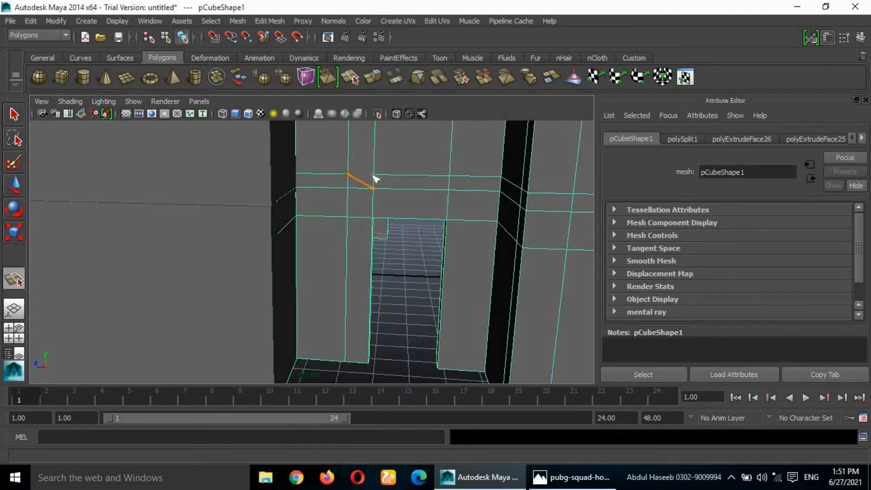
{"action": "scroll", "coordinate": [373, 175], "scroll_direction": "down", "scroll_amount": 8}
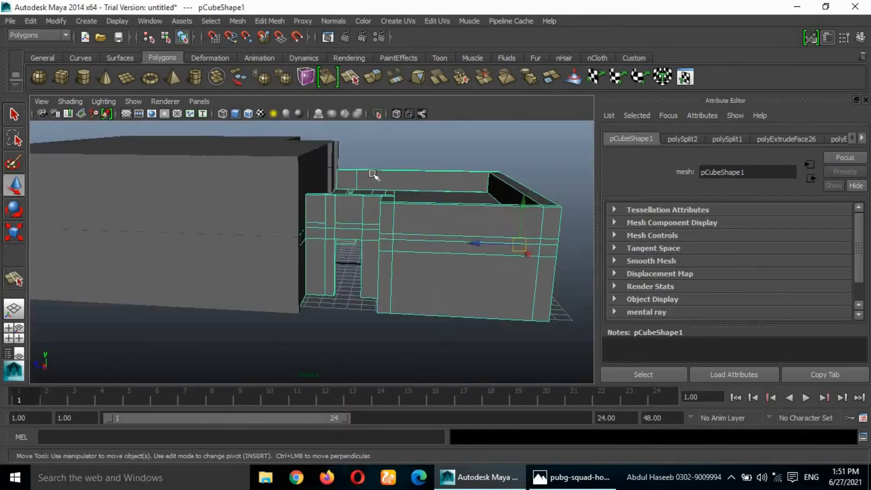
{"action": "left_click_drag", "start_coordinate": [254, 228], "coordinate": [399, 272], "text": "alt"}
{"action": "left_click_drag", "start_coordinate": [240, 272], "coordinate": [315, 265], "text": "alt"}
{"action": "left_click", "coordinate": [409, 272]}
{"action": "left_click_drag", "start_coordinate": [399, 276], "coordinate": [449, 277], "text": "alt"}
{"action": "left_click", "coordinate": [417, 272]}
- Extrude the border faces along the upper roof's outer edges upward to form a parapet, following the reference image
{"action": "right_click_drag", "start_coordinate": [476, 185], "coordinate": [472, 216]}
{"action": "left_click", "coordinate": [485, 314]}
{"action": "left_click", "coordinate": [521, 167]}
{"action": "left_click_drag", "start_coordinate": [454, 213], "coordinate": [254, 272], "text": "alt"}
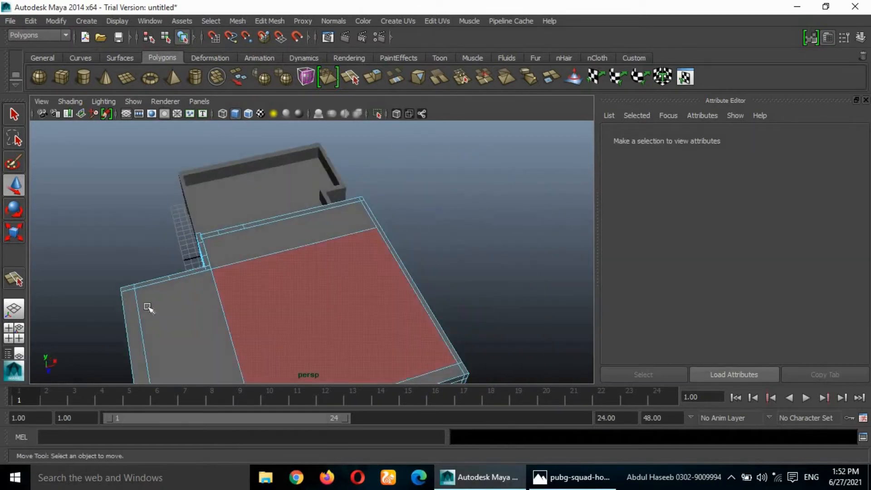
{"action": "left_click", "coordinate": [132, 309]}
{"action": "left_click", "coordinate": [128, 288], "text": "shift"}
{"action": "left_click_drag", "start_coordinate": [209, 334], "coordinate": [290, 309], "text": "alt"}
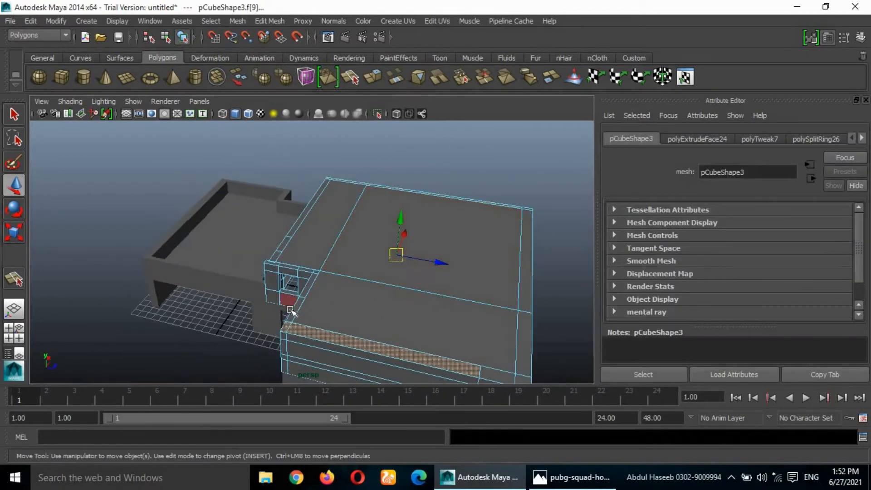
{"action": "left_click", "coordinate": [569, 477]}
{"action": "left_click", "coordinate": [569, 477]}
{"action": "left_click", "coordinate": [485, 371], "text": "shift"}
{"action": "left_click", "coordinate": [522, 380], "text": "shift"}
{"action": "left_click", "coordinate": [525, 346], "text": "shift"}
{"action": "left_click", "coordinate": [526, 286], "text": "shift"}
{"action": "left_click_drag", "start_coordinate": [506, 265], "coordinate": [160, 203], "text": "alt"}
{"action": "left_click_drag", "start_coordinate": [468, 217], "coordinate": [472, 166]}
- Raise the extruded roof parapet slightly higher and deselect it
{"action": "scroll", "coordinate": [366, 252], "scroll_direction": "down", "scroll_amount": 5}
{"action": "left_click_drag", "start_coordinate": [365, 253], "coordinate": [344, 336], "text": "alt"}
{"action": "scroll", "coordinate": [402, 335], "scroll_direction": "down", "scroll_amount": 6}
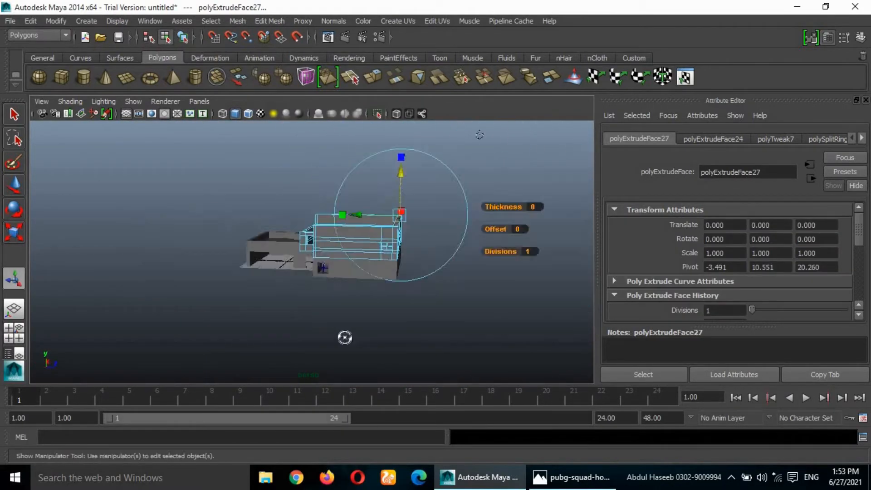
{"action": "left_click", "coordinate": [339, 308]}
{"action": "left_click_drag", "start_coordinate": [338, 304], "coordinate": [318, 337], "text": "alt"}
{"action": "left_click_drag", "start_coordinate": [288, 304], "coordinate": [282, 303], "text": "alt"}
{"action": "key", "text": "ctrl+z"}
{"action": "left_click_drag", "start_coordinate": [393, 175], "coordinate": [394, 169]}
{"action": "left_click", "coordinate": [362, 335]}
{"action": "scroll", "coordinate": [352, 361], "scroll_direction": "up", "scroll_amount": 5}
{"action": "left_click_drag", "start_coordinate": [352, 360], "coordinate": [349, 363], "text": "alt"}
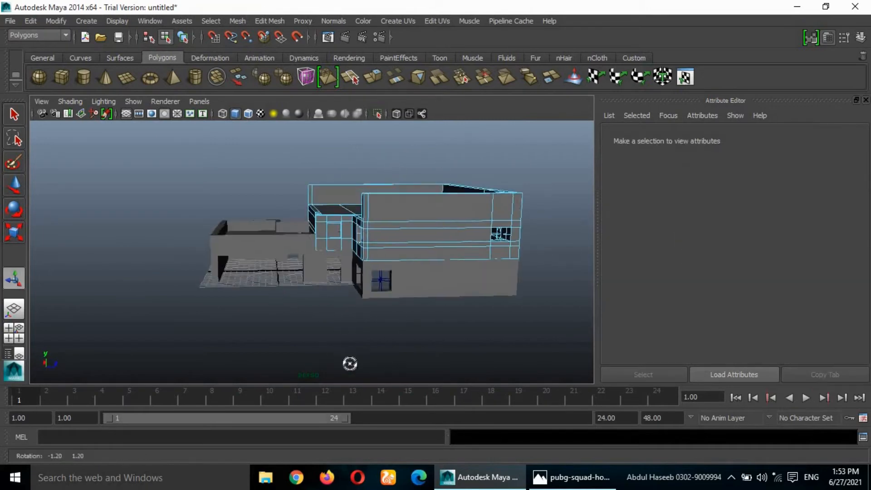
- Create a polygon pipe beside the ground-floor wing and scale it down
{"action": "left_click", "coordinate": [125, 80]}
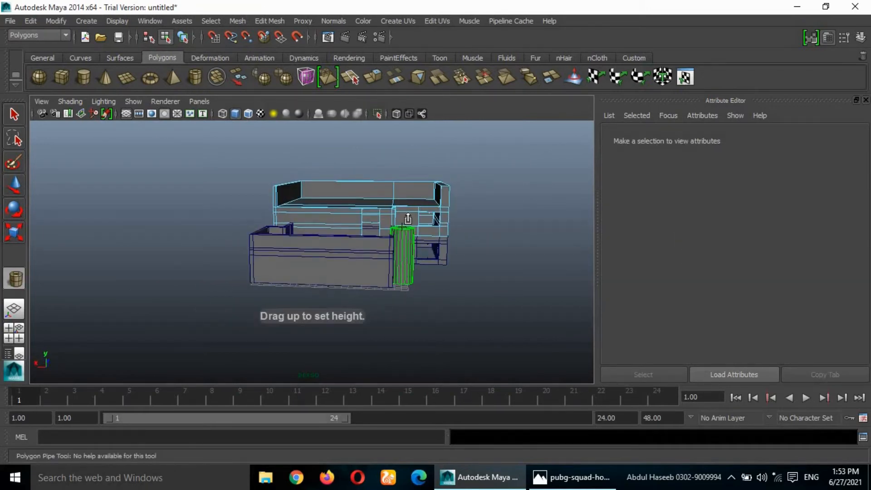
{"action": "left_click", "coordinate": [408, 219]}
{"action": "key", "text": "w"}
{"action": "left_click_drag", "start_coordinate": [363, 253], "coordinate": [408, 250]}
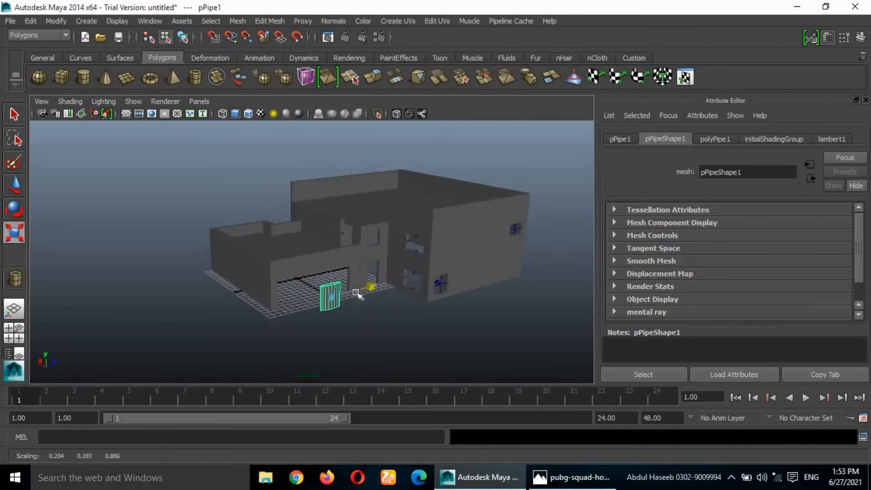
{"action": "left_click_drag", "start_coordinate": [497, 246], "coordinate": [363, 240], "text": "alt"}
- Move the pipe up and across to the open corner of the upper roof above the short wall
{"action": "left_click_drag", "start_coordinate": [345, 183], "coordinate": [344, 154]}
{"action": "left_click_drag", "start_coordinate": [345, 218], "coordinate": [467, 222], "text": "alt"}
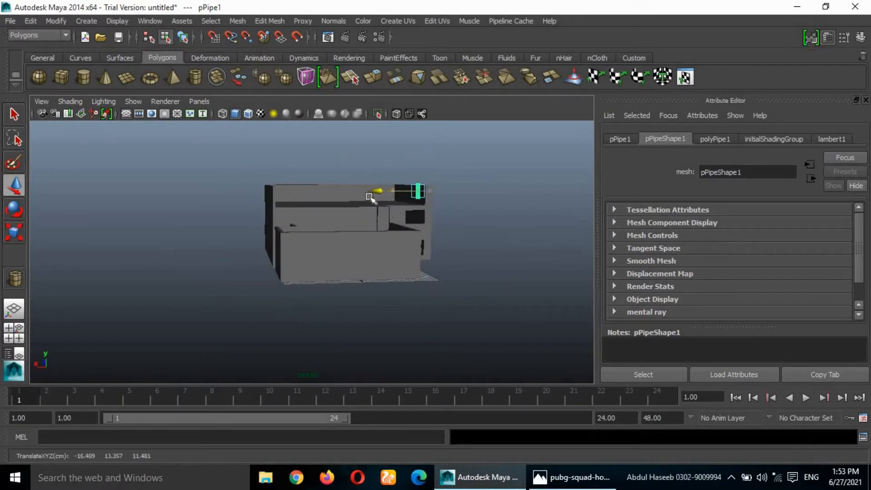
{"action": "left_click_drag", "start_coordinate": [373, 194], "coordinate": [365, 195]}
{"action": "scroll", "coordinate": [353, 217], "scroll_direction": "up", "scroll_amount": 4}
{"action": "left_click_drag", "start_coordinate": [318, 213], "coordinate": [458, 254], "text": "alt"}
{"action": "left_click_drag", "start_coordinate": [489, 228], "coordinate": [468, 272], "text": "alt"}
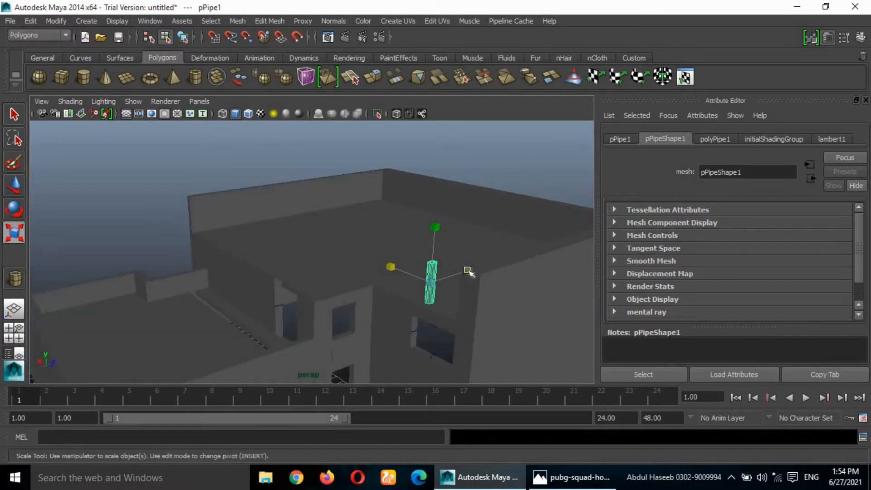
- Stretch the pipe slightly taller after checking the reference image and seat it on the roof edge in the corner beside the parapet
{"action": "left_click_drag", "start_coordinate": [437, 227], "coordinate": [437, 217]}
{"action": "left_click_drag", "start_coordinate": [437, 290], "coordinate": [495, 362], "text": "alt"}
{"action": "left_click", "coordinate": [572, 478]}
{"action": "left_click", "coordinate": [511, 482]}
{"action": "key", "text": "w"}
{"action": "left_click_drag", "start_coordinate": [407, 289], "coordinate": [384, 292], "text": "alt"}
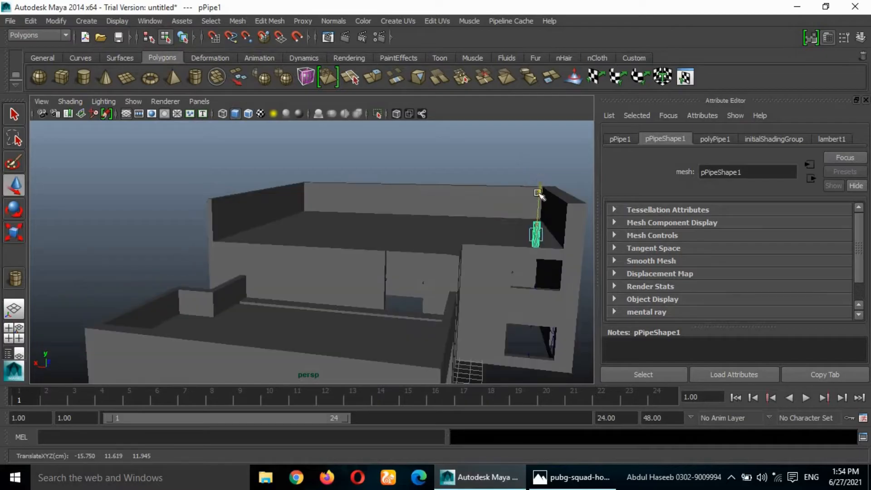
{"action": "left_click_drag", "start_coordinate": [538, 193], "coordinate": [554, 186], "text": "alt"}
{"action": "key", "text": "r"}
- Duplicate the pipe repeatedly and space the copies as balusters along the upper roof's short, side and long open edges
{"action": "left_click_drag", "start_coordinate": [481, 232], "coordinate": [537, 205], "text": "alt"}
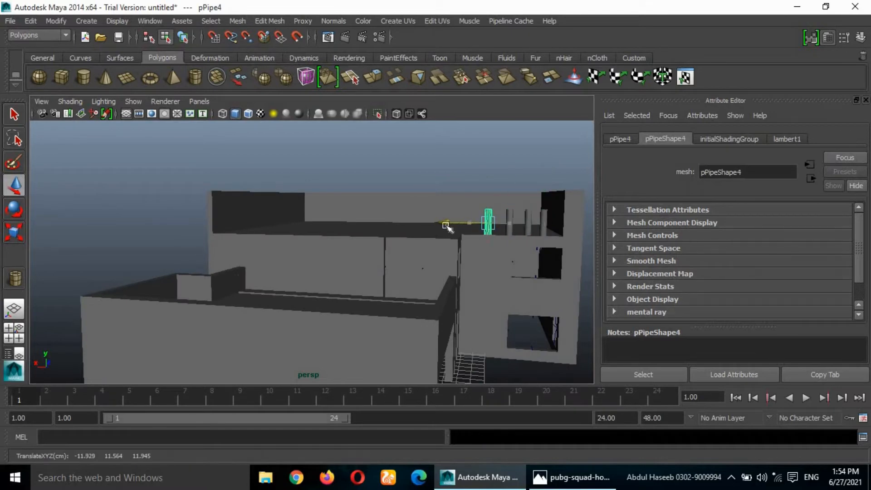
{"action": "mouse_move", "coordinate": [502, 302]}
{"action": "left_mouse_down", "text": "alt"}
{"action": "mouse_move", "coordinate": [494, 210]}
{"action": "mouse_move", "coordinate": [459, 297]}
{"action": "mouse_move", "coordinate": [494, 316]}
{"action": "left_mouse_up", "text": "alt"}
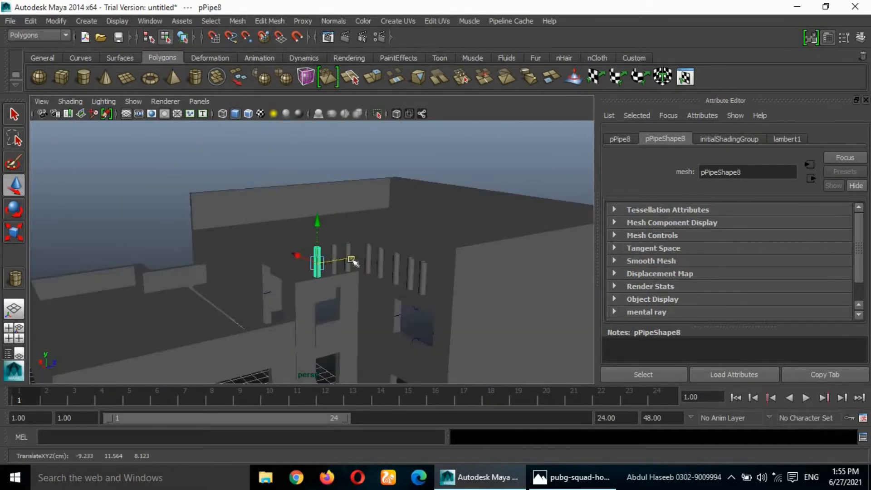
{"action": "left_click_drag", "start_coordinate": [351, 259], "coordinate": [374, 282], "text": "alt"}
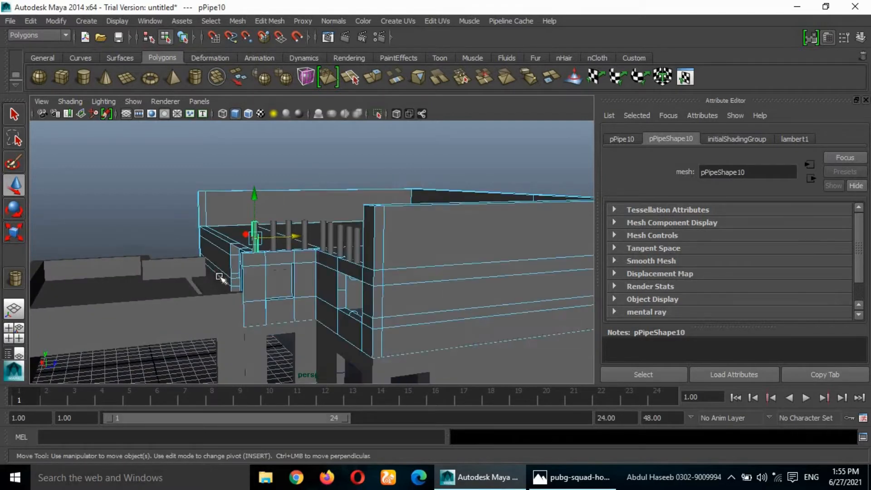
{"action": "left_click_drag", "start_coordinate": [219, 277], "coordinate": [443, 242], "text": "alt"}
{"action": "key", "text": "ctrl+d"}
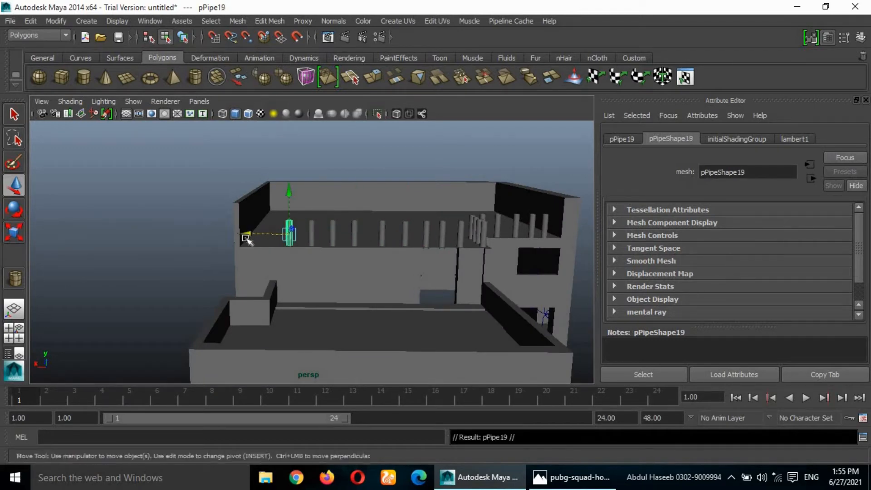
{"action": "left_click_drag", "start_coordinate": [484, 301], "coordinate": [336, 313], "text": "alt"}
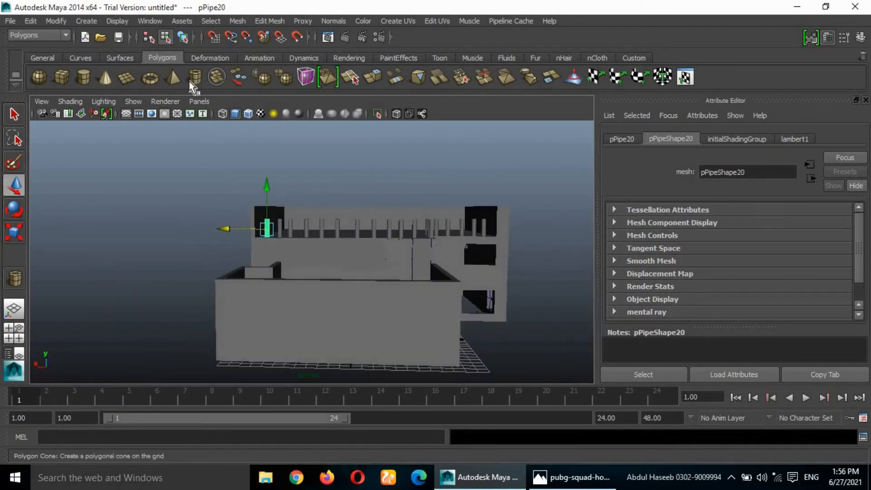
- Create a new polygon pipe beside the ground-floor wing and scale it down to a thin handrail
{"action": "left_click", "coordinate": [195, 77]}
{"action": "left_click_drag", "start_coordinate": [511, 337], "coordinate": [482, 363], "text": "alt"}
{"action": "left_click_drag", "start_coordinate": [416, 362], "coordinate": [425, 358]}
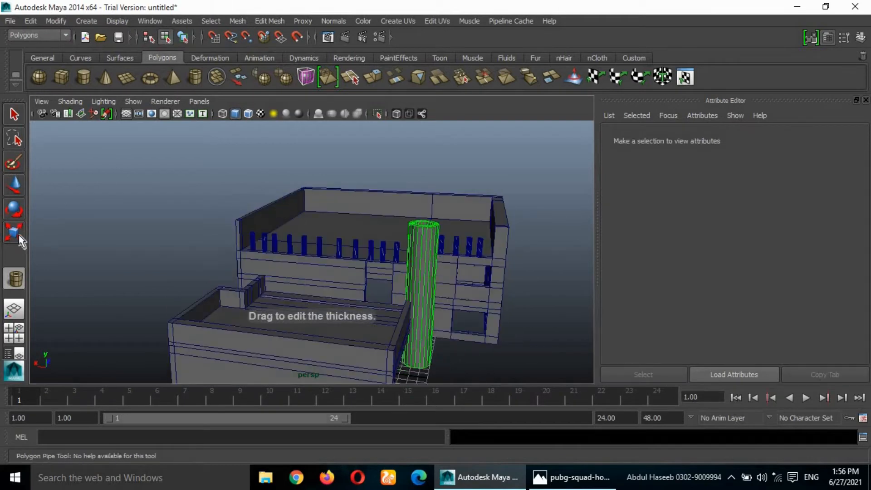
{"action": "left_click", "coordinate": [19, 235]}
{"action": "left_click_drag", "start_coordinate": [362, 291], "coordinate": [433, 265]}
{"action": "left_click_drag", "start_coordinate": [438, 255], "coordinate": [420, 255]}
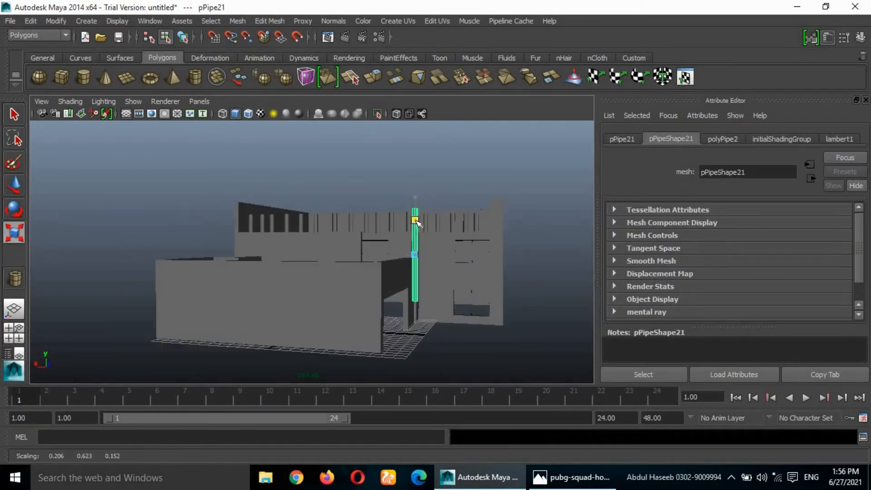
{"action": "left_click_drag", "start_coordinate": [416, 222], "coordinate": [435, 233], "text": "alt"}
- Rotate the handrail pipe to horizontal and move it above the balusters over the short wall
{"action": "key", "text": "w"}
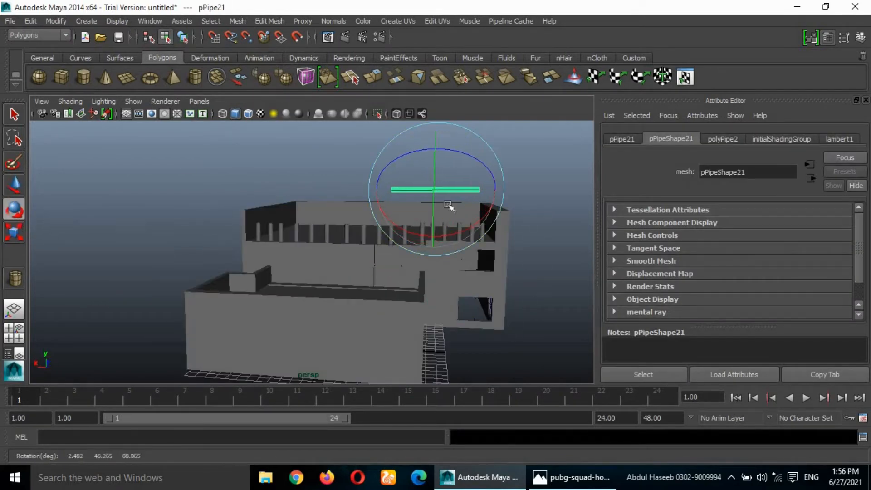
{"action": "left_click_drag", "start_coordinate": [388, 212], "coordinate": [398, 213]}
{"action": "right_click_drag", "start_coordinate": [448, 215], "coordinate": [446, 192]}
{"action": "left_click", "coordinate": [447, 215]}
{"action": "left_click_drag", "start_coordinate": [446, 179], "coordinate": [446, 176]}
- Select all faces of the handrail and align it in the top view with the short wall's baluster row
{"action": "right_click_drag", "start_coordinate": [424, 216], "coordinate": [424, 244]}
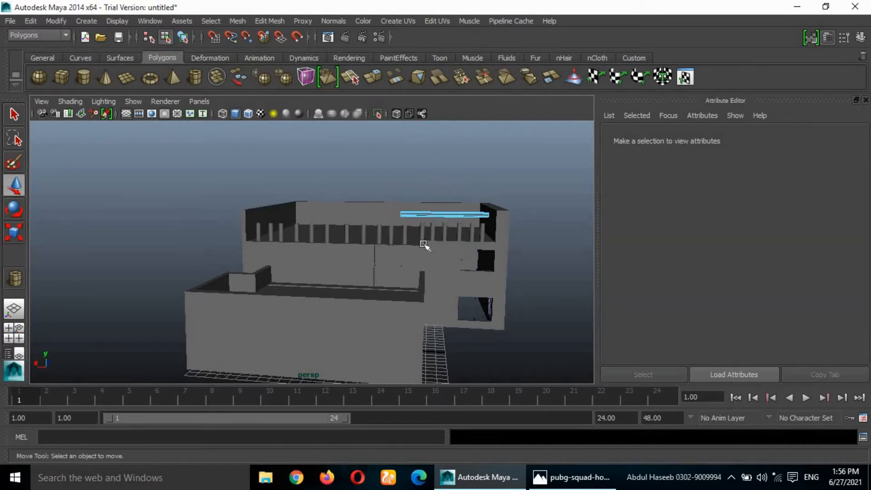
{"action": "left_click_drag", "start_coordinate": [424, 244], "coordinate": [522, 259], "text": "alt"}
{"action": "left_click", "coordinate": [415, 177]}
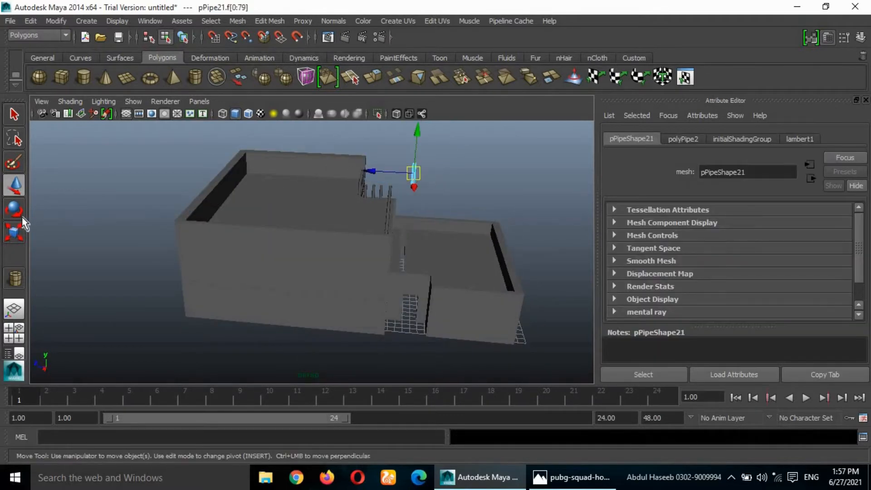
{"action": "left_click_drag", "start_coordinate": [335, 173], "coordinate": [319, 172]}
{"action": "scroll", "coordinate": [408, 245], "scroll_direction": "up", "scroll_amount": 5}
{"action": "middle_click_drag", "start_coordinate": [451, 278], "coordinate": [447, 381], "text": "alt"}
{"action": "key", "text": "space"}
{"action": "key", "text": "space"}
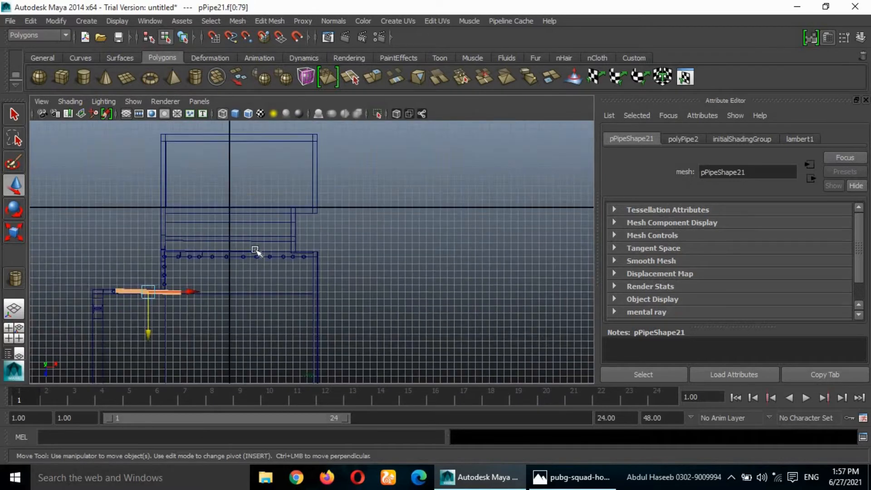
{"action": "scroll", "coordinate": [245, 258], "scroll_direction": "up", "scroll_amount": 4}
{"action": "middle_click_drag", "start_coordinate": [200, 331], "coordinate": [492, 268], "text": "alt"}
{"action": "left_click_drag", "start_coordinate": [290, 275], "coordinate": [290, 276]}
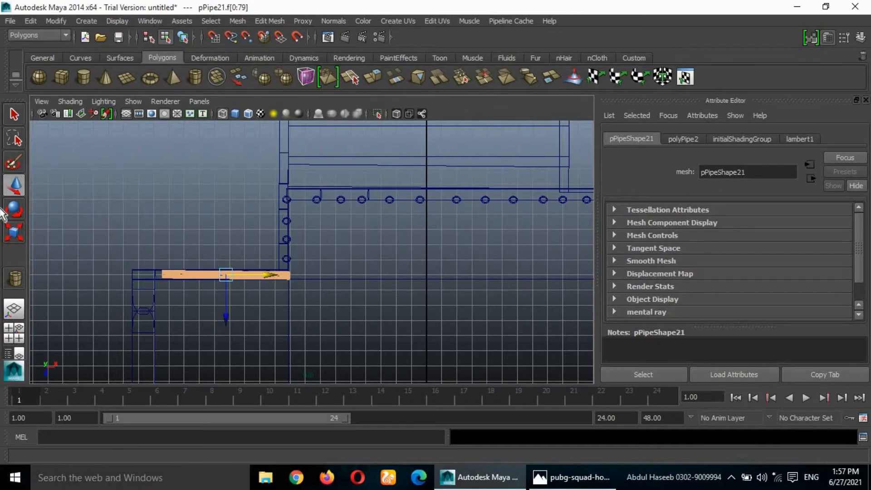
- Lower the handrail in the side view towards the tops of the balusters
{"action": "key", "text": "space"}
{"action": "key", "text": "space"}
{"action": "left_click_drag", "start_coordinate": [435, 204], "coordinate": [499, 280], "text": "alt"}
{"action": "key", "text": "space"}
{"action": "key", "text": "space"}
{"action": "middle_click_drag", "start_coordinate": [363, 136], "coordinate": [319, 230], "text": "alt"}
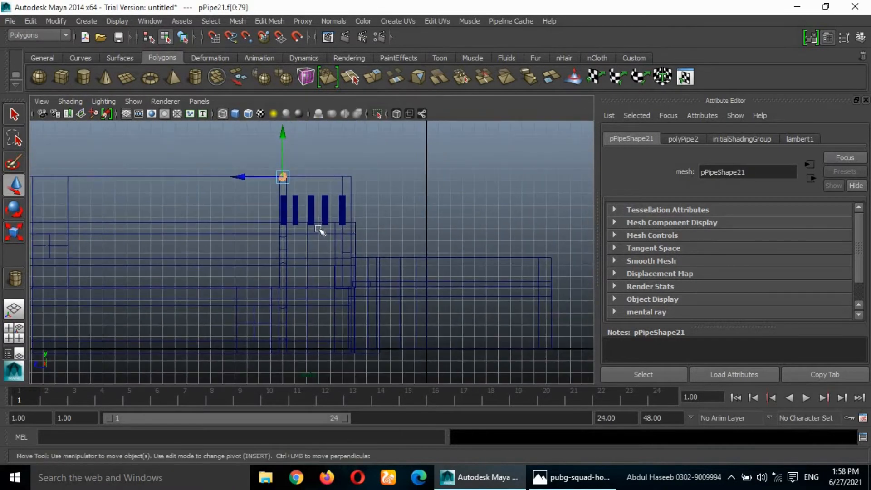
{"action": "left_click_drag", "start_coordinate": [284, 143], "coordinate": [284, 149]}
{"action": "left_click", "coordinate": [273, 234], "text": "alt"}
- Duplicate the handrail, turn one perpendicular, shorten it and place it over the side baluster row in the top view
{"action": "key", "text": "space"}
{"action": "key", "text": "space"}
{"action": "scroll", "coordinate": [453, 214], "scroll_direction": "down", "scroll_amount": 3}
{"action": "left_click_drag", "start_coordinate": [470, 237], "coordinate": [470, 238]}
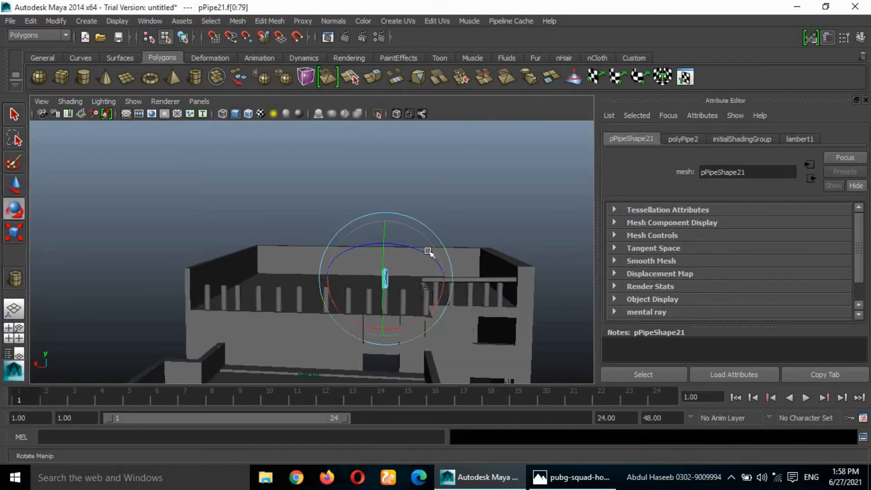
{"action": "key", "text": "space"}
{"action": "key", "text": "space"}
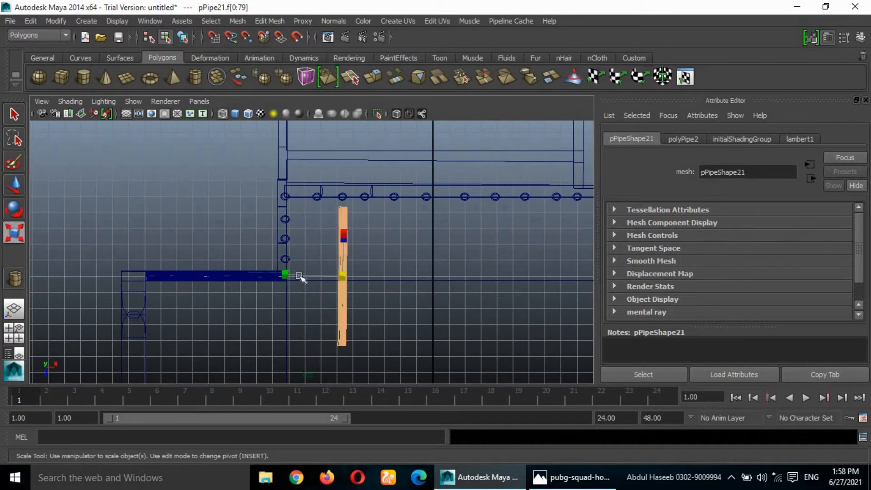
{"action": "left_click", "coordinate": [373, 317], "text": "alt"}
{"action": "left_click_drag", "start_coordinate": [344, 237], "coordinate": [344, 258]}
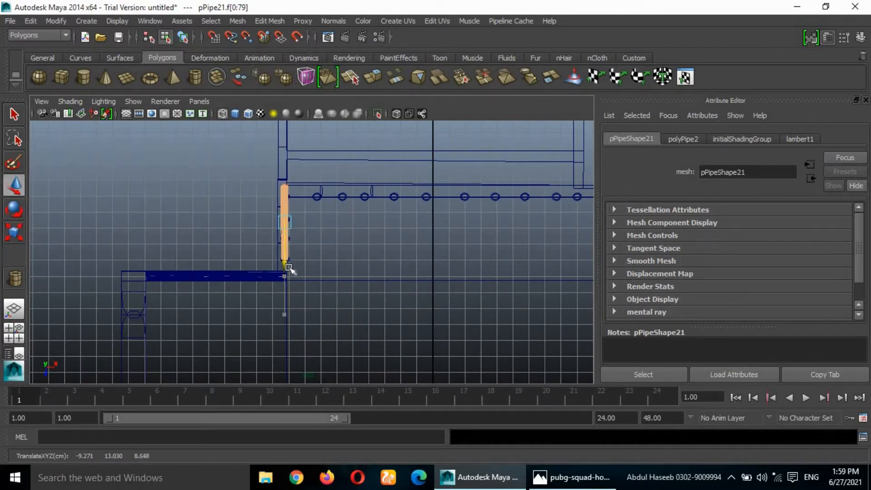
{"action": "left_click", "coordinate": [309, 217]}
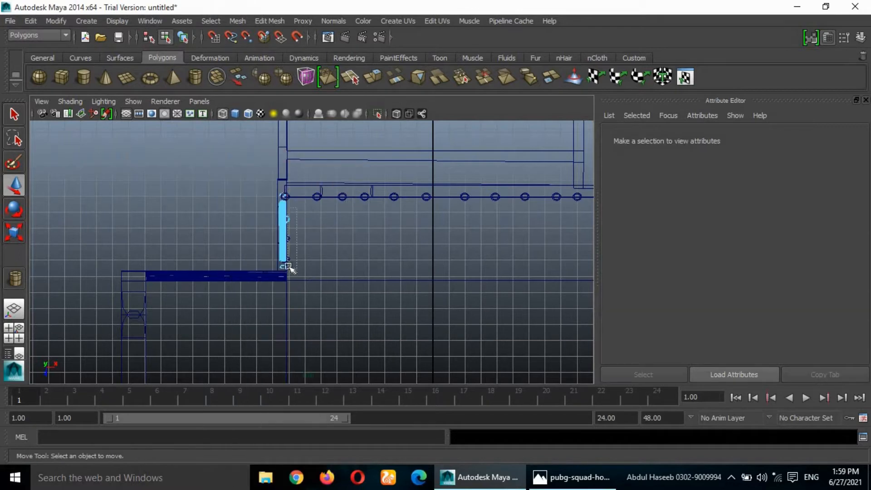
- Select the vertices of the long row's balusters and shift them slightly closer to the roof edge in the top view
{"action": "left_click", "coordinate": [566, 198]}
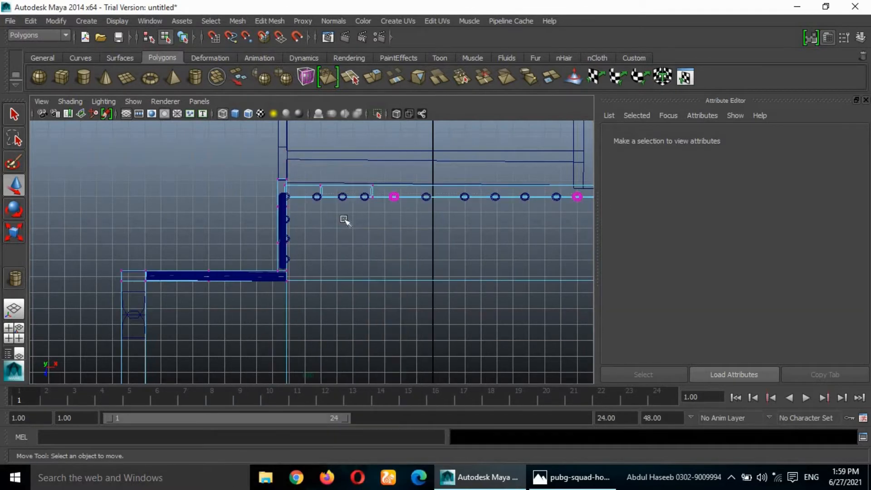
{"action": "left_click", "coordinate": [344, 198]}
{"action": "scroll", "coordinate": [579, 215], "scroll_direction": "down", "scroll_amount": 1}
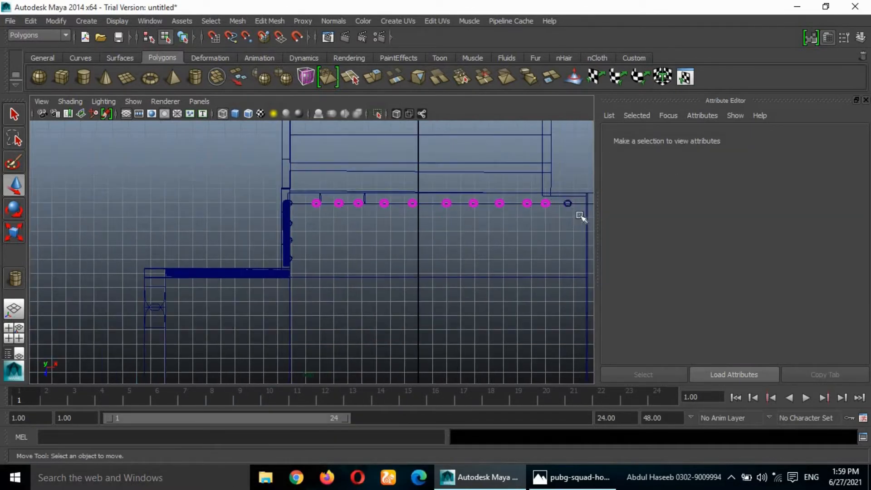
{"action": "left_click", "coordinate": [16, 186]}
{"action": "scroll", "coordinate": [362, 227], "scroll_direction": "down", "scroll_amount": 3}
{"action": "left_click", "coordinate": [365, 226]}
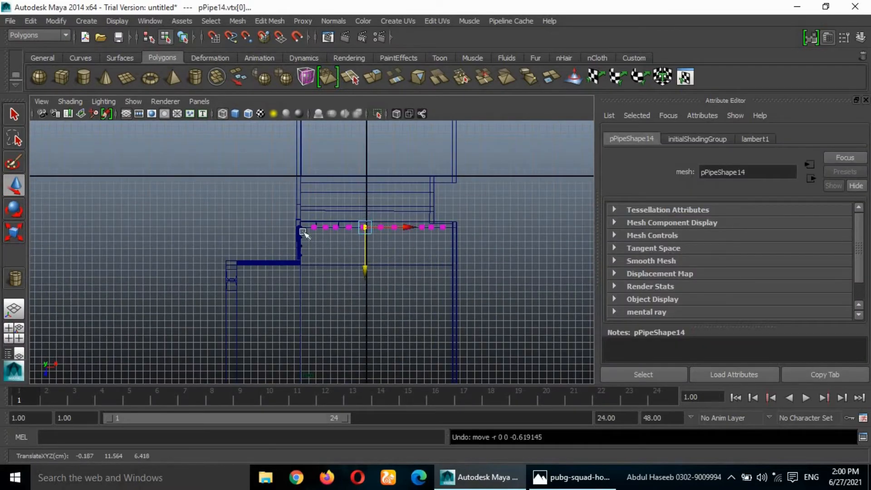
{"action": "left_click", "coordinate": [501, 232]}
- Check the placement of the balusters and handrails in the perspective and orthographic views
{"action": "key", "text": "space"}
{"action": "scroll", "coordinate": [486, 233], "scroll_direction": "up", "scroll_amount": 4}
{"action": "key", "text": "space"}
{"action": "left_click_drag", "start_coordinate": [484, 232], "coordinate": [469, 264], "text": "alt"}
{"action": "left_click", "coordinate": [530, 279]}
{"action": "key", "text": "space"}
{"action": "key", "text": "space"}
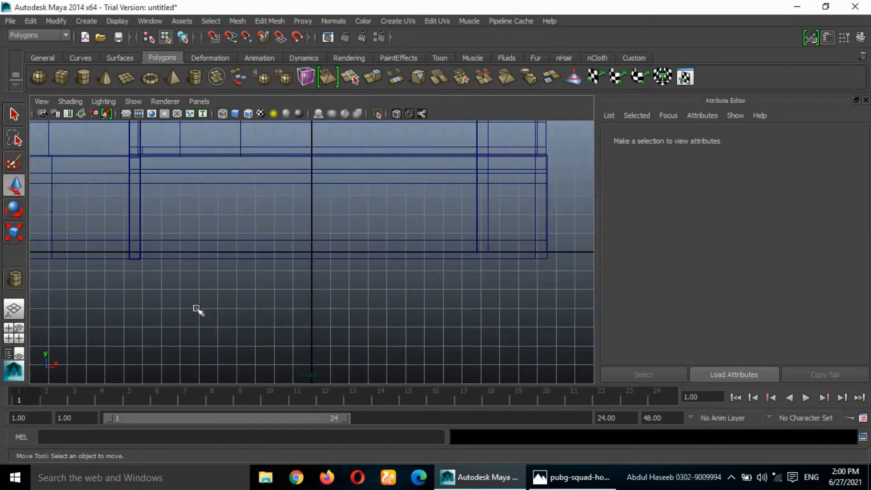
{"action": "key", "text": "space"}
{"action": "key", "text": "space"}
{"action": "key", "text": "space"}
{"action": "key", "text": "space"}
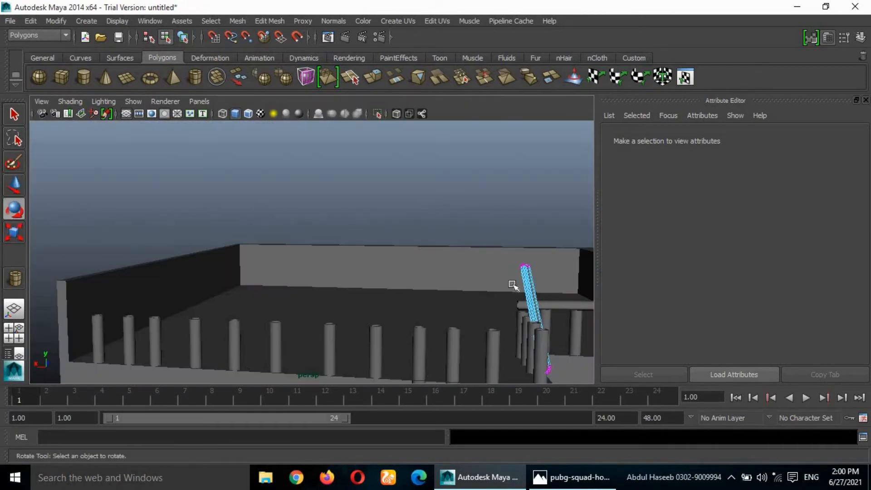
- Try to straighten the tilted side handrail as a whole object by rotating and moving it above the roof
{"action": "right_click_drag", "start_coordinate": [533, 285], "coordinate": [597, 173]}
{"action": "left_click_drag", "start_coordinate": [523, 321], "coordinate": [408, 313], "text": "alt"}
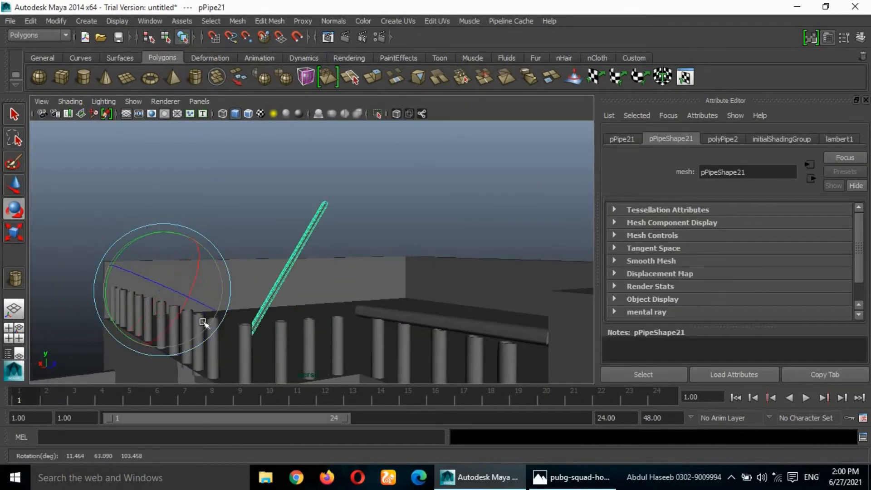
{"action": "left_click_drag", "start_coordinate": [203, 322], "coordinate": [207, 265]}
{"action": "left_click_drag", "start_coordinate": [161, 304], "coordinate": [371, 334], "text": "alt"}
{"action": "left_click_drag", "start_coordinate": [482, 244], "coordinate": [536, 309]}
{"action": "left_click", "coordinate": [14, 185]}
{"action": "left_click_drag", "start_coordinate": [488, 324], "coordinate": [426, 281], "text": "alt"}
{"action": "left_click_drag", "start_coordinate": [255, 305], "coordinate": [325, 305]}
{"action": "left_click_drag", "start_coordinate": [523, 254], "coordinate": [481, 272], "text": "alt"}
{"action": "left_click", "coordinate": [464, 289]}
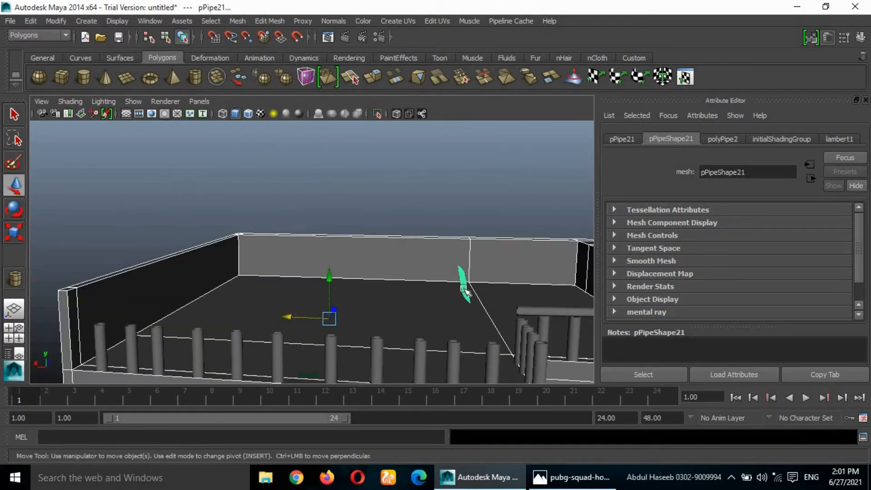
- Try to correct the side handrail's shape by scaling it along its separate axes
{"action": "right_click_drag", "start_coordinate": [464, 289], "coordinate": [524, 170]}
{"action": "left_click", "coordinate": [465, 289]}
{"action": "left_click", "coordinate": [464, 288]}
{"action": "left_click", "coordinate": [14, 233]}
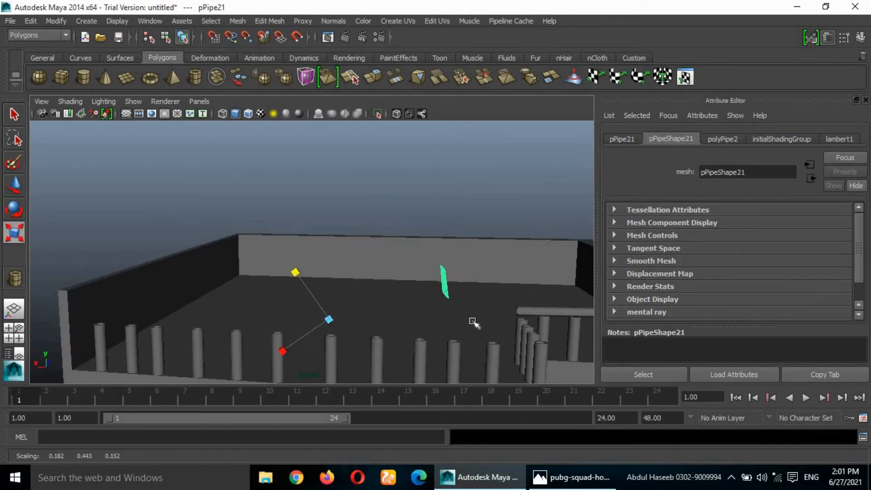
{"action": "left_click_drag", "start_coordinate": [472, 322], "coordinate": [453, 312], "text": "alt"}
{"action": "left_click_drag", "start_coordinate": [252, 256], "coordinate": [261, 245]}
{"action": "left_click_drag", "start_coordinate": [392, 242], "coordinate": [396, 252], "text": "alt"}
{"action": "left_click_drag", "start_coordinate": [299, 307], "coordinate": [313, 298]}
{"action": "mouse_move", "coordinate": [399, 269]}
{"action": "left_mouse_down", "text": "alt"}
{"action": "mouse_move", "coordinate": [426, 311]}
{"action": "mouse_move", "coordinate": [409, 271]}
{"action": "left_mouse_up", "text": "alt"}
{"action": "left_click_drag", "start_coordinate": [238, 273], "coordinate": [236, 281]}
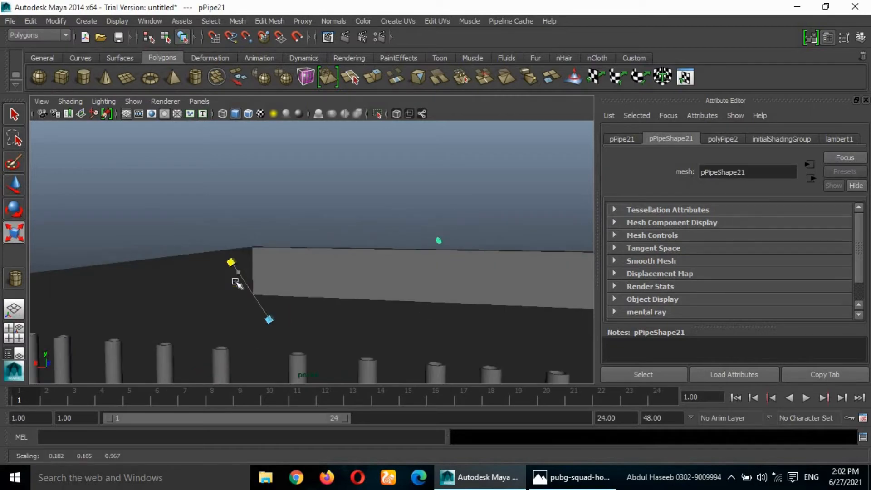
- Delete the skewed side handrail in the top view
{"action": "key", "text": "space"}
{"action": "key", "text": "space"}
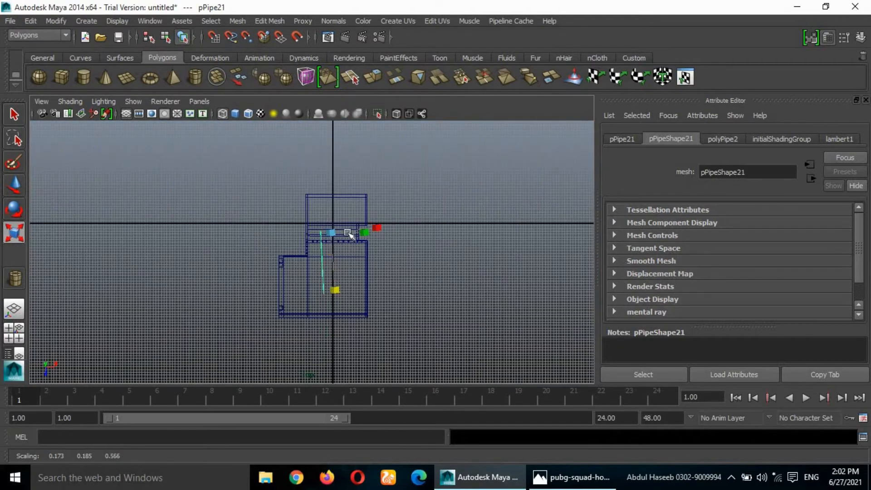
{"action": "key", "text": "Delete"}
{"action": "scroll", "coordinate": [357, 254], "scroll_direction": "up", "scroll_amount": 6}
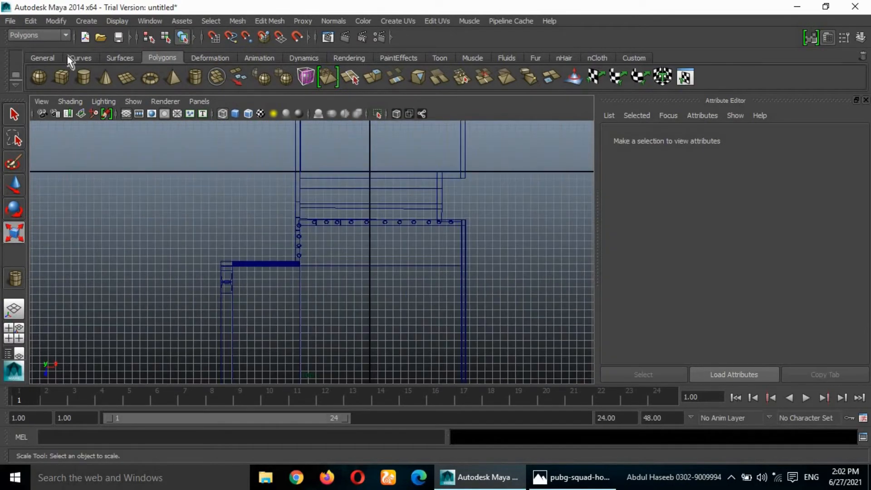
- Create a replacement polygon pipe beside the house, scale it down and bring it above the upper roof
{"action": "left_click_drag", "start_coordinate": [155, 166], "coordinate": [125, 97]}
{"action": "key", "text": "space"}
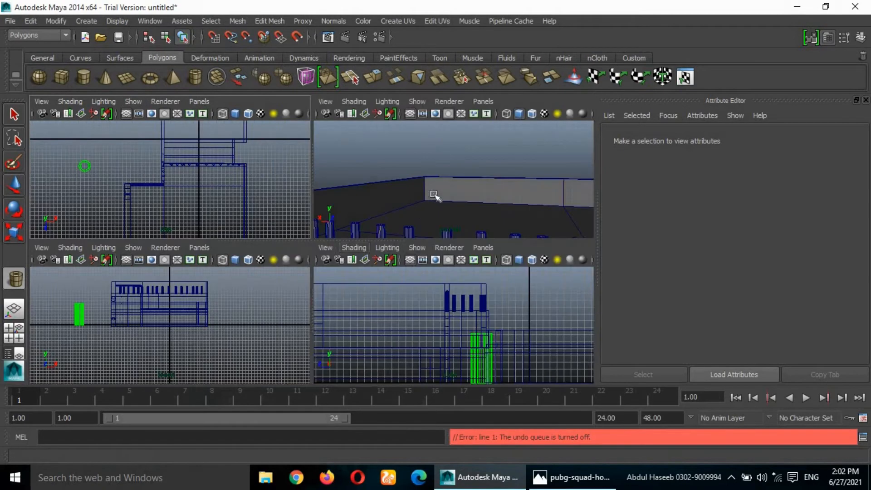
{"action": "key", "text": "space"}
{"action": "left_click", "coordinate": [14, 232]}
{"action": "left_click_drag", "start_coordinate": [434, 214], "coordinate": [429, 172]}
{"action": "left_click_drag", "start_coordinate": [387, 279], "coordinate": [425, 282]}
{"action": "left_click_drag", "start_coordinate": [548, 288], "coordinate": [385, 272], "text": "alt"}
{"action": "left_click_drag", "start_coordinate": [387, 213], "coordinate": [356, 226], "text": "alt"}
- Rotate the replacement pipe to horizontal and turn it in the direction of the side baluster row
{"action": "key", "text": "e"}
{"action": "mouse_move", "coordinate": [378, 297]}
{"action": "left_mouse_down", "text": "alt"}
{"action": "mouse_move", "coordinate": [431, 263]}
{"action": "mouse_move", "coordinate": [363, 290]}
{"action": "left_mouse_up", "text": "alt"}
{"action": "left_click_drag", "start_coordinate": [326, 254], "coordinate": [315, 257]}
{"action": "left_click_drag", "start_coordinate": [395, 245], "coordinate": [379, 200], "text": "alt"}
{"action": "left_click", "coordinate": [14, 232]}
{"action": "scroll", "coordinate": [431, 346], "scroll_direction": "up", "scroll_amount": 5}
{"action": "left_click_drag", "start_coordinate": [431, 346], "coordinate": [424, 367], "text": "alt"}
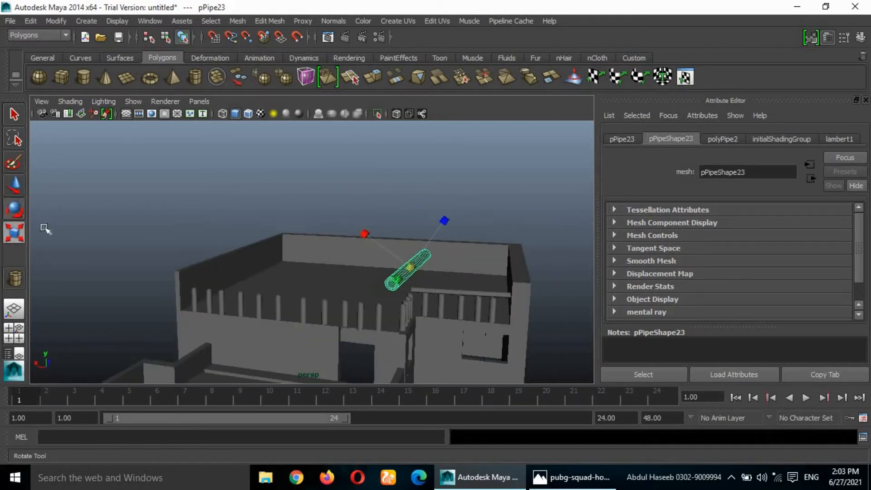
{"action": "left_click", "coordinate": [14, 209]}
{"action": "left_click_drag", "start_coordinate": [363, 281], "coordinate": [408, 272], "text": "alt"}
{"action": "left_click_drag", "start_coordinate": [383, 294], "coordinate": [438, 320]}
- Scale the replacement pipe down to a thin, short handrail and line it up over the side balusters in the top view
{"action": "left_click", "coordinate": [9, 238]}
{"action": "left_click", "coordinate": [395, 257]}
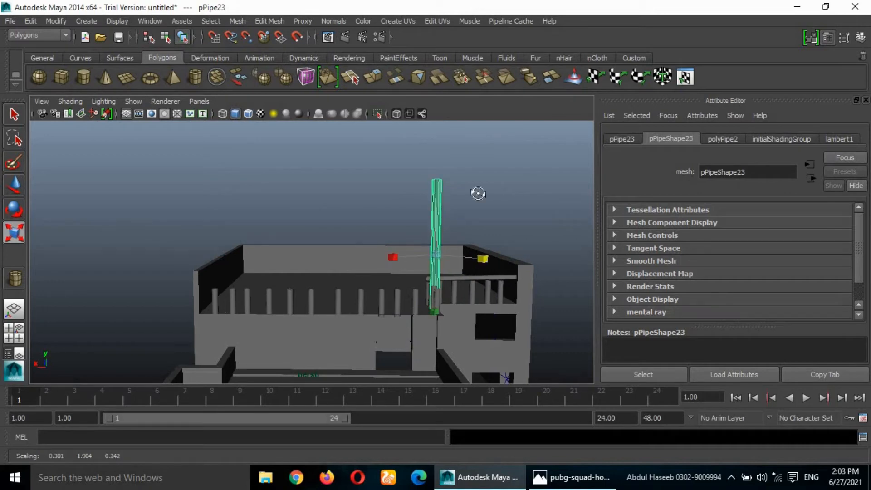
{"action": "left_click_drag", "start_coordinate": [477, 193], "coordinate": [476, 325], "text": "alt"}
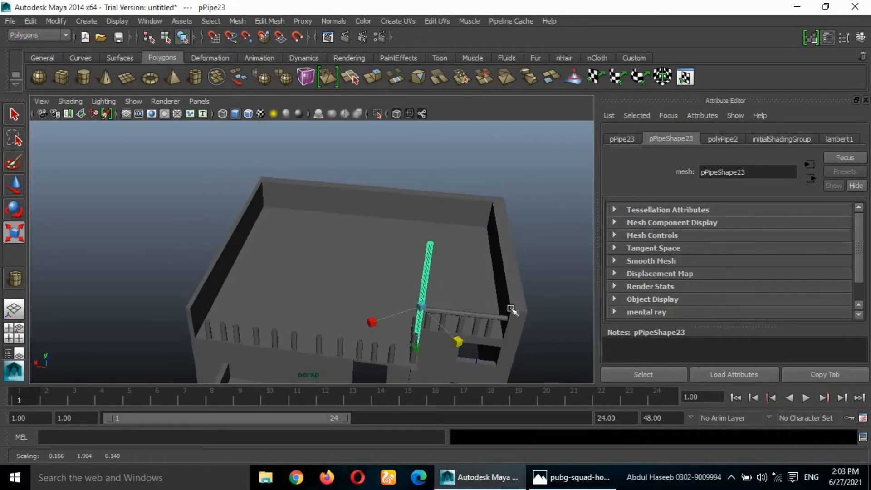
{"action": "left_click_drag", "start_coordinate": [421, 325], "coordinate": [406, 261], "text": "alt"}
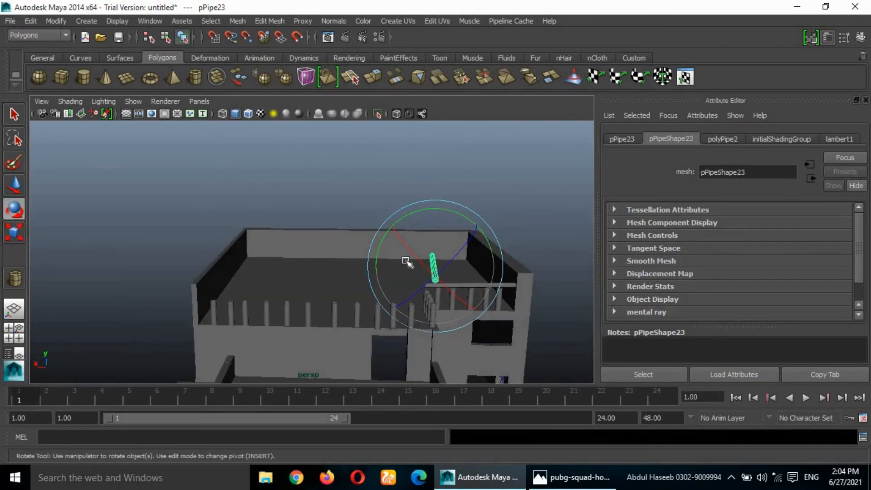
{"action": "key", "text": "space"}
{"action": "key", "text": "space"}
{"action": "scroll", "coordinate": [216, 226], "scroll_direction": "up", "scroll_amount": 5}
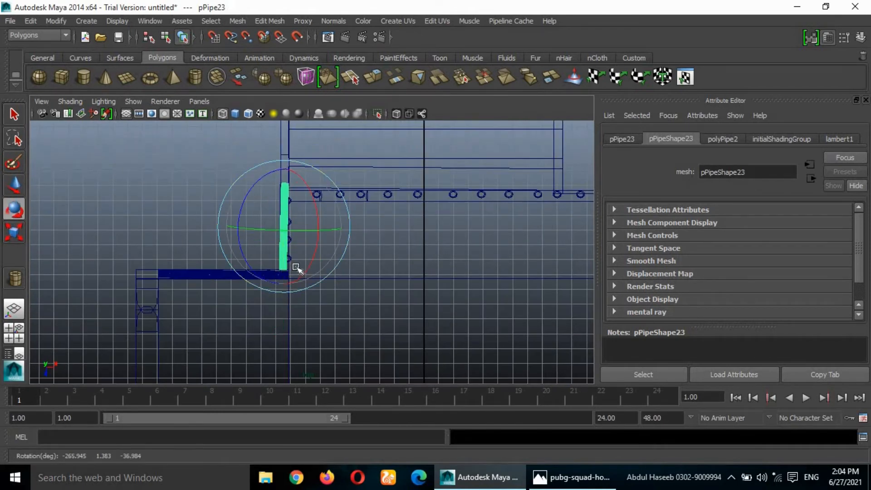
- Reselect the replacement handrail and adjust its height above the side balusters in the side view
{"action": "left_click", "coordinate": [295, 196]}
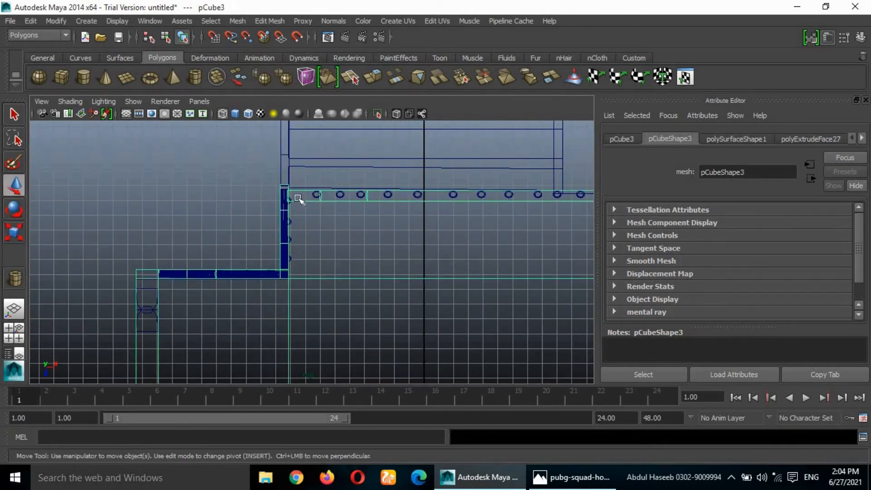
{"action": "key", "text": "space"}
{"action": "key", "text": "space"}
{"action": "key", "text": "space"}
{"action": "key", "text": "space"}
{"action": "scroll", "coordinate": [461, 317], "scroll_direction": "down", "scroll_amount": 1}
{"action": "left_click", "coordinate": [361, 162]}
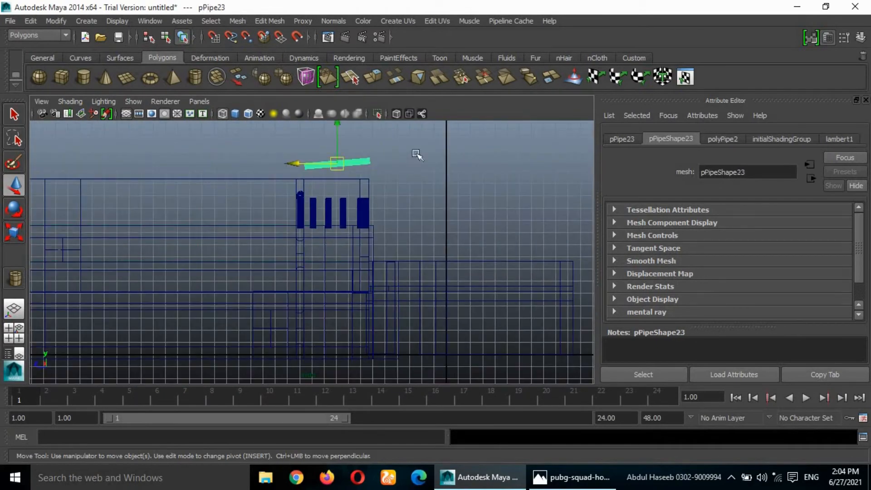
{"action": "left_click_drag", "start_coordinate": [339, 160], "coordinate": [339, 155]}
- Level the replacement handrail and seat it on top of the side baluster row, meeting the adjoining handrail
{"action": "left_click", "coordinate": [464, 226], "text": "alt"}
{"action": "key", "text": "space"}
{"action": "key", "text": "space"}
{"action": "mouse_move", "coordinate": [507, 290]}
{"action": "left_mouse_down", "text": "alt"}
{"action": "mouse_move", "coordinate": [550, 336]}
{"action": "mouse_move", "coordinate": [522, 295]}
{"action": "left_mouse_up", "text": "alt"}
{"action": "mouse_move", "coordinate": [474, 292]}
{"action": "left_mouse_down"}
{"action": "mouse_move", "coordinate": [490, 272]}
{"action": "mouse_move", "coordinate": [526, 277]}
{"action": "left_mouse_up"}
{"action": "mouse_move", "coordinate": [562, 290]}
{"action": "left_mouse_down", "text": "alt"}
{"action": "mouse_move", "coordinate": [588, 321]}
{"action": "mouse_move", "coordinate": [447, 286]}
{"action": "left_mouse_up", "text": "alt"}
{"action": "left_click_drag", "start_coordinate": [425, 274], "coordinate": [386, 323]}
{"action": "key", "text": "w"}
{"action": "left_click_drag", "start_coordinate": [219, 341], "coordinate": [225, 341]}
{"action": "left_click_drag", "start_coordinate": [225, 341], "coordinate": [226, 358], "text": "alt"}
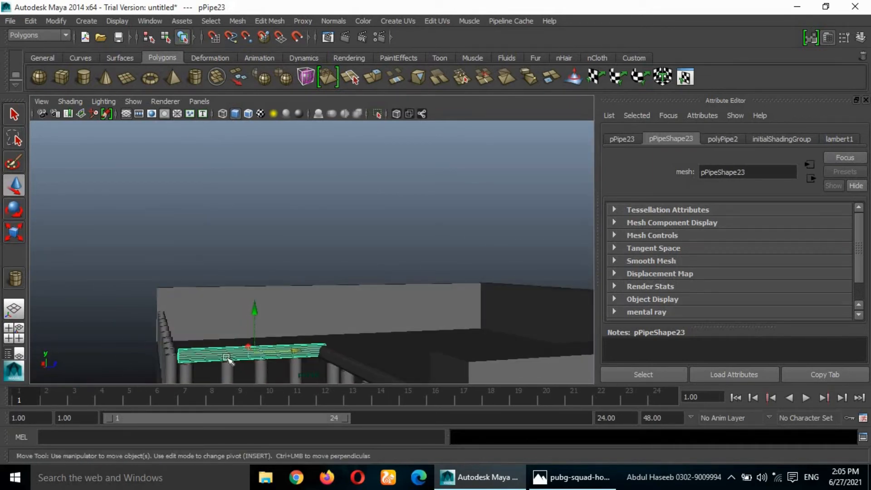
- Duplicate the existing front handrail and lengthen the copy for the baluster row that has no handrail
{"action": "left_click_drag", "start_coordinate": [308, 353], "coordinate": [330, 369], "text": "alt"}
{"action": "left_click", "coordinate": [452, 358]}
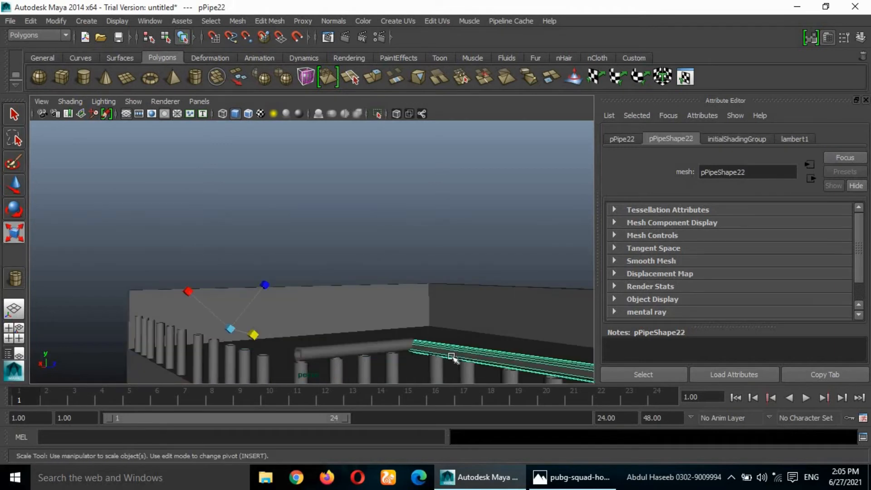
{"action": "left_click_drag", "start_coordinate": [204, 331], "coordinate": [317, 363], "text": "alt"}
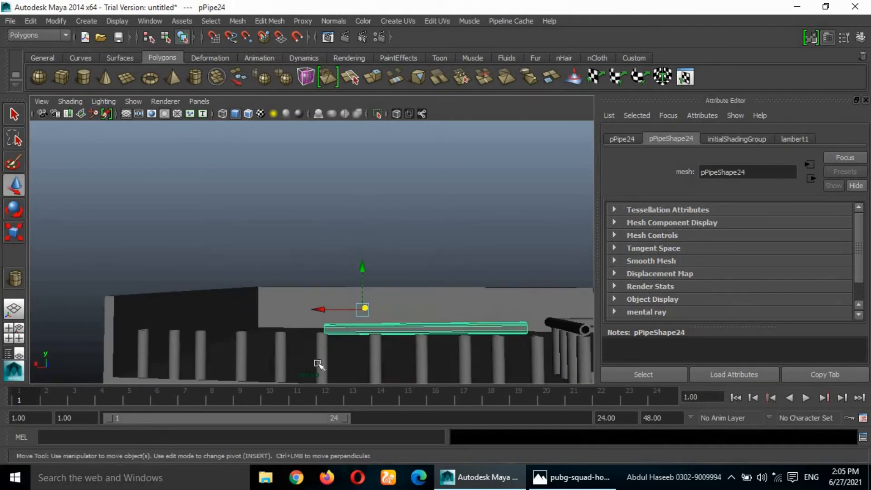
{"action": "left_click_drag", "start_coordinate": [506, 296], "coordinate": [476, 292], "text": "alt"}
{"action": "left_click", "coordinate": [14, 233]}
{"action": "left_click_drag", "start_coordinate": [253, 249], "coordinate": [294, 246]}
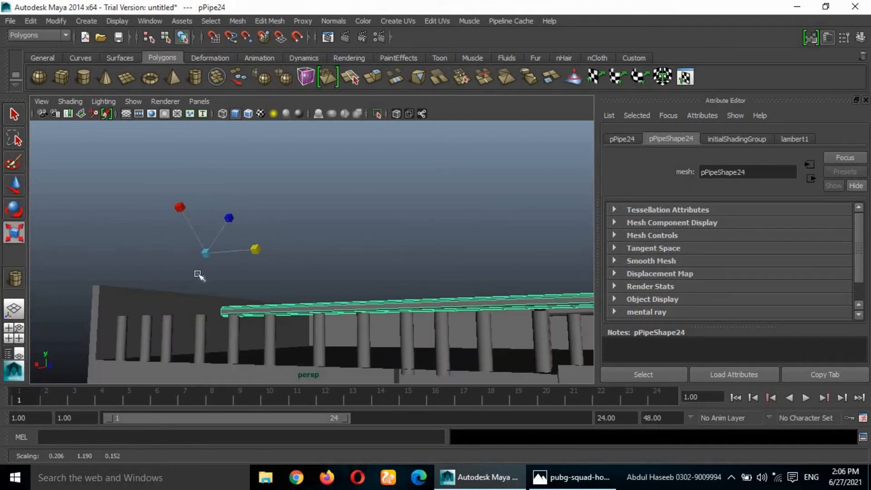
- Position the duplicated handrail on top of the remaining balusters, fit its length to the row and deselect it
{"action": "left_click", "coordinate": [14, 185]}
{"action": "left_click_drag", "start_coordinate": [175, 254], "coordinate": [78, 260]}
{"action": "left_click_drag", "start_coordinate": [278, 284], "coordinate": [305, 233], "text": "alt"}
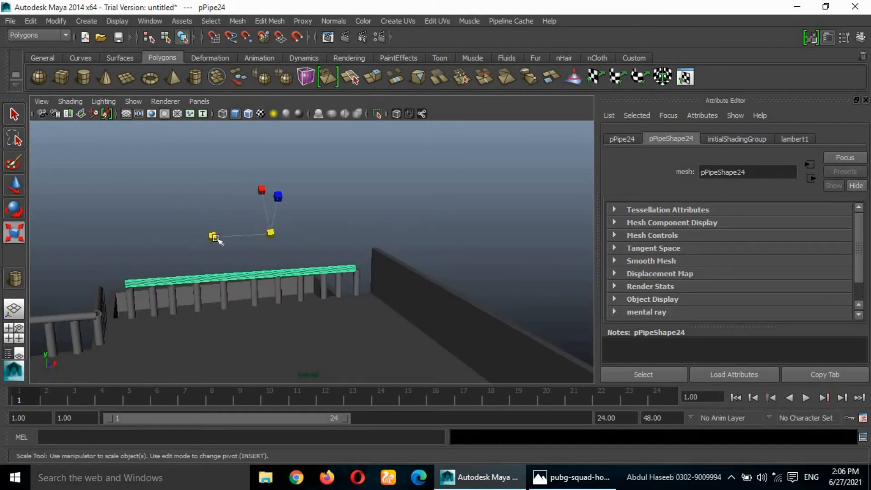
{"action": "left_click_drag", "start_coordinate": [215, 238], "coordinate": [359, 274], "text": "alt"}
{"action": "left_click", "coordinate": [14, 186]}
{"action": "scroll", "coordinate": [177, 222], "scroll_direction": "down", "scroll_amount": 5}
{"action": "left_click_drag", "start_coordinate": [179, 223], "coordinate": [179, 221]}
{"action": "left_click_drag", "start_coordinate": [345, 247], "coordinate": [272, 258], "text": "alt"}
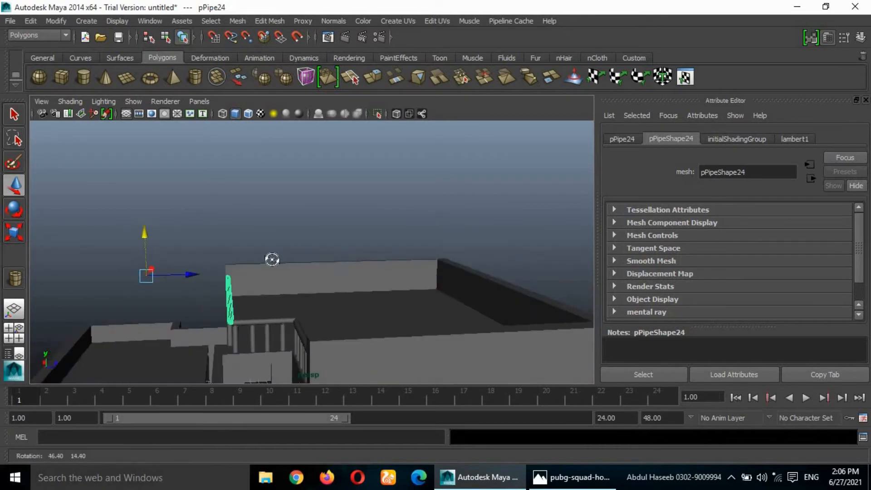
{"action": "scroll", "coordinate": [276, 265], "scroll_direction": "down", "scroll_amount": 7}
{"action": "left_click", "coordinate": [344, 313]}
{"action": "left_click_drag", "start_coordinate": [349, 347], "coordinate": [472, 348], "text": "alt"}
{"action": "left_click", "coordinate": [493, 358]}
{"action": "left_click", "coordinate": [436, 398]}
- Try to assign a new black Blinn material to the band vertices of the garage block in the side view
{"action": "key", "text": "space"}
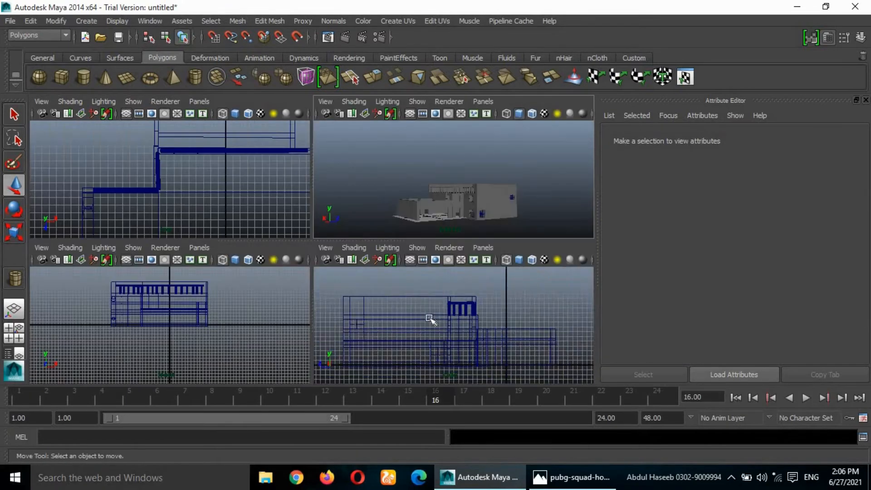
{"action": "scroll", "coordinate": [431, 320], "scroll_direction": "up", "scroll_amount": 2}
{"action": "scroll", "coordinate": [181, 313], "scroll_direction": "up", "scroll_amount": 5}
{"action": "scroll", "coordinate": [204, 224], "scroll_direction": "down", "scroll_amount": 8}
{"action": "scroll", "coordinate": [421, 337], "scroll_direction": "down", "scroll_amount": 5}
{"action": "scroll", "coordinate": [421, 336], "scroll_direction": "up", "scroll_amount": 2}
{"action": "key", "text": "space"}
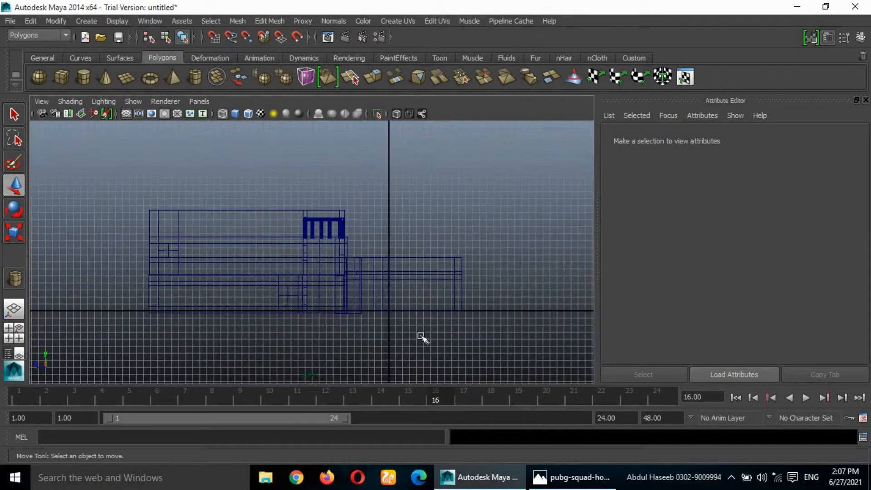
{"action": "scroll", "coordinate": [421, 335], "scroll_direction": "up", "scroll_amount": 3}
{"action": "left_click_drag", "start_coordinate": [358, 280], "coordinate": [545, 293]}
{"action": "right_click_drag", "start_coordinate": [495, 296], "coordinate": [444, 292]}
{"action": "left_click_drag", "start_coordinate": [357, 277], "coordinate": [561, 293]}
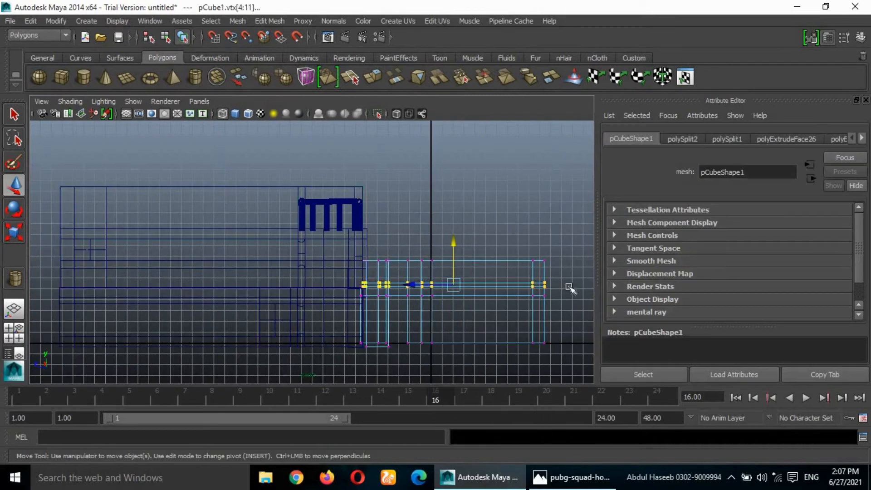
{"action": "right_click_drag", "start_coordinate": [494, 280], "coordinate": [575, 402]}
{"action": "left_click", "coordinate": [724, 284]}
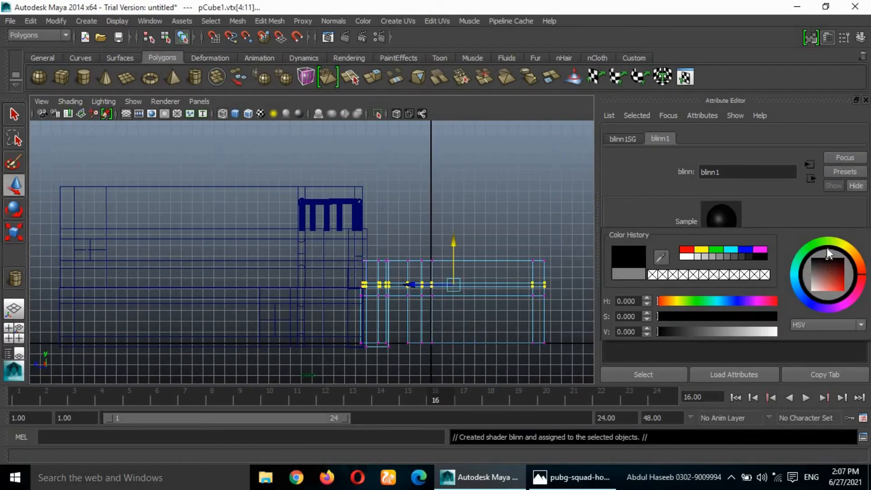
- Select two adjoining faces of the thin horizontal band on the garage block
{"action": "key", "text": "space"}
{"action": "key", "text": "space"}
{"action": "left_click", "coordinate": [363, 338]}
{"action": "left_click_drag", "start_coordinate": [360, 347], "coordinate": [301, 350], "text": "alt"}
{"action": "scroll", "coordinate": [273, 347], "scroll_direction": "up", "scroll_amount": 4}
{"action": "right_click_drag", "start_coordinate": [211, 336], "coordinate": [212, 215]}
{"action": "left_click", "coordinate": [200, 339]}
{"action": "left_click_drag", "start_coordinate": [186, 378], "coordinate": [333, 335], "text": "alt"}
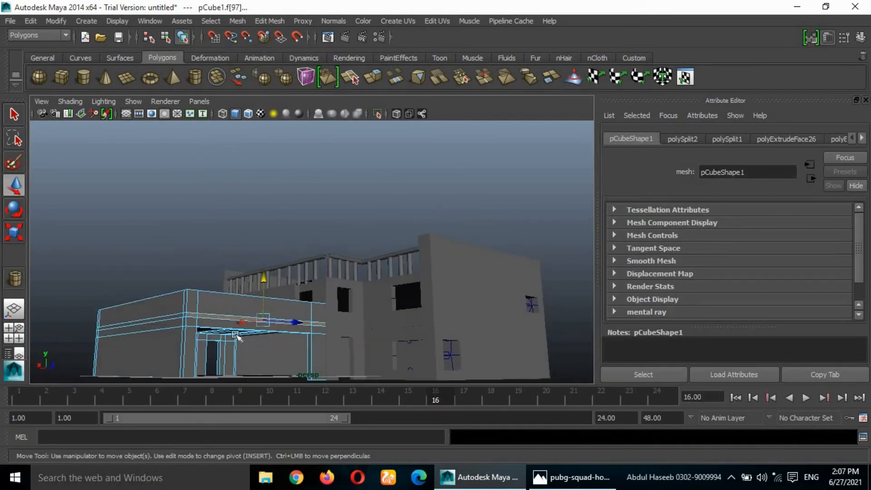
{"action": "left_click", "coordinate": [235, 333], "text": "shift"}
{"action": "left_click_drag", "start_coordinate": [236, 333], "coordinate": [461, 348], "text": "alt"}
- Try to add the band faces on the far side of the garage block to the selection
{"action": "left_click", "coordinate": [350, 344], "text": "shift"}
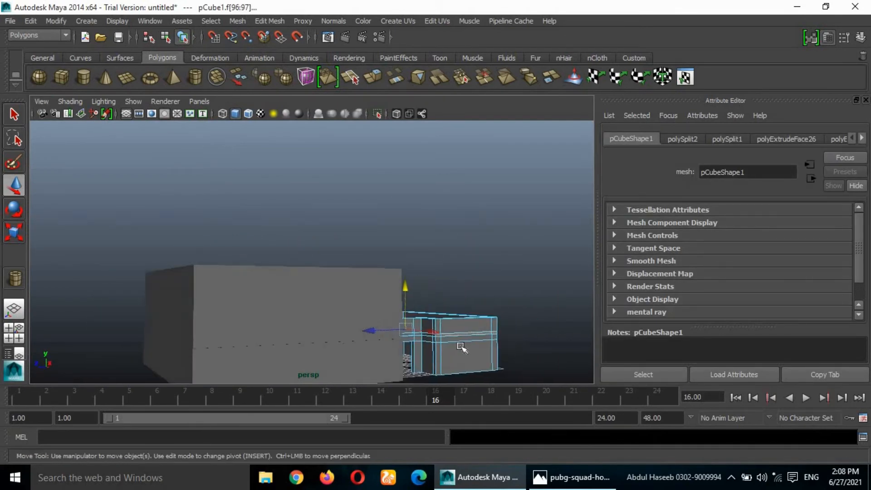
{"action": "scroll", "coordinate": [462, 349], "scroll_direction": "up", "scroll_amount": 4}
{"action": "middle_click_drag", "start_coordinate": [467, 352], "coordinate": [473, 316], "text": "alt"}
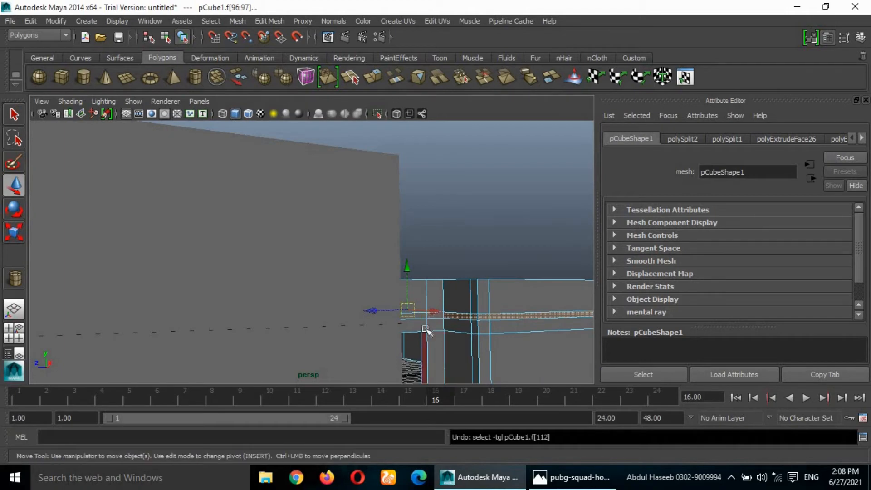
{"action": "left_click_drag", "start_coordinate": [441, 343], "coordinate": [350, 310], "text": "alt"}
{"action": "left_click", "coordinate": [355, 327], "text": "shift"}
{"action": "scroll", "coordinate": [342, 306], "scroll_direction": "down", "scroll_amount": 5}
{"action": "scroll", "coordinate": [341, 306], "scroll_direction": "up", "scroll_amount": 3}
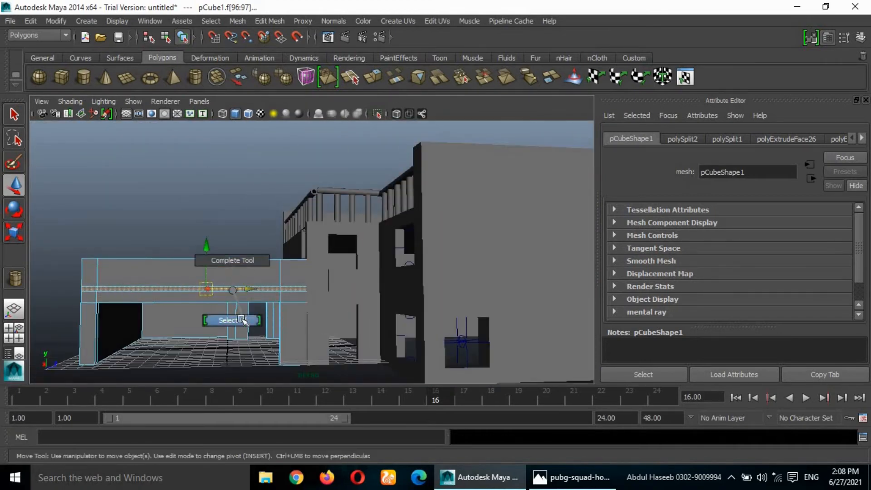
- Try to give the two selected band faces a new Blinn material with a different colour
{"action": "right_click_drag", "start_coordinate": [241, 319], "coordinate": [241, 320]}
{"action": "key", "text": "ctrl+z"}
{"action": "right_click_drag", "start_coordinate": [238, 289], "coordinate": [240, 260]}
{"action": "key", "text": "q"}
{"action": "right_click_drag", "start_coordinate": [192, 288], "coordinate": [290, 397]}
{"action": "left_click", "coordinate": [719, 288]}
{"action": "left_click", "coordinate": [809, 264]}
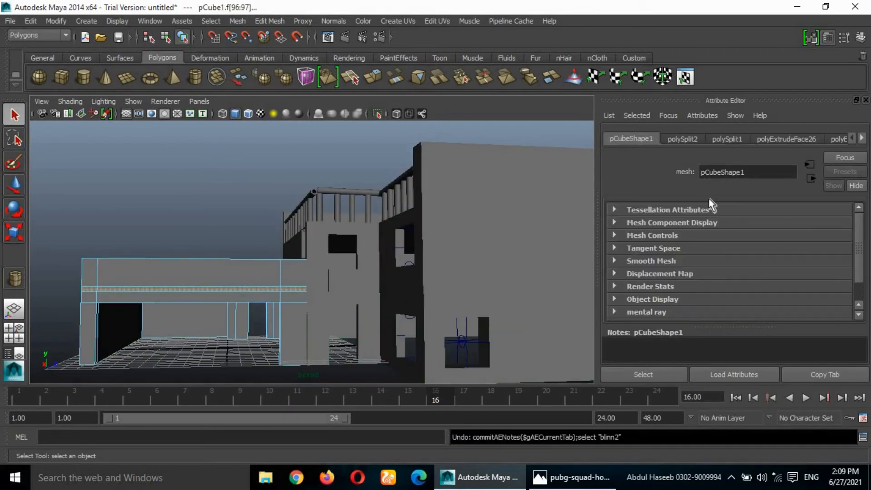
- Assign a new Blinn material to the garage block's selected band faces, pick its colour and return to object selection
{"action": "right_click_drag", "start_coordinate": [290, 214], "coordinate": [399, 436]}
{"action": "left_click", "coordinate": [740, 282]}
{"action": "left_click", "coordinate": [815, 251]}
{"action": "right_click_drag", "start_coordinate": [232, 313], "coordinate": [264, 281]}
{"action": "left_click", "coordinate": [248, 227]}
{"action": "scroll", "coordinate": [408, 353], "scroll_direction": "down", "scroll_amount": 5}
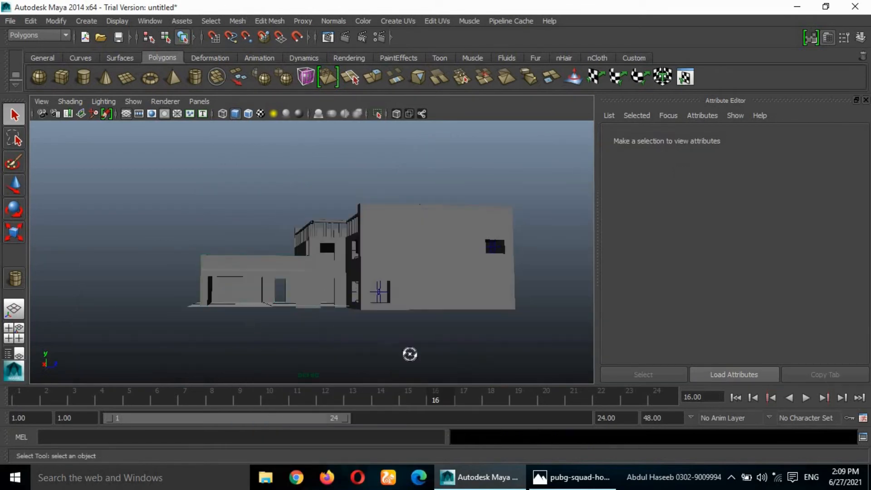
{"action": "left_click_drag", "start_coordinate": [409, 354], "coordinate": [349, 360], "text": "alt"}
{"action": "left_click", "coordinate": [254, 295]}
{"action": "scroll", "coordinate": [254, 295], "scroll_direction": "down", "scroll_amount": 4}
{"action": "left_click", "coordinate": [62, 77]}
{"action": "left_click", "coordinate": [306, 315]}
{"action": "key", "text": "ctrl+z"}
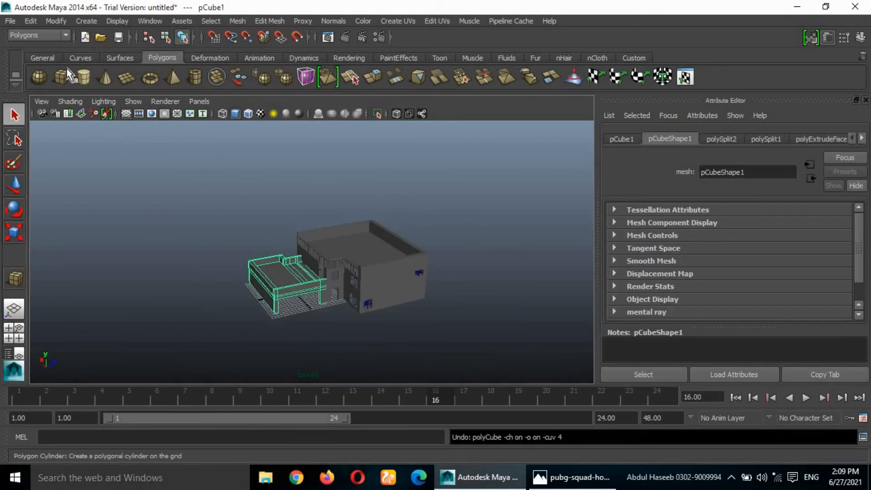
- Create a polygon cube beside the house and raise it to the level of the upper roof
{"action": "left_click", "coordinate": [62, 77]}
{"action": "left_click_drag", "start_coordinate": [298, 305], "coordinate": [332, 312]}
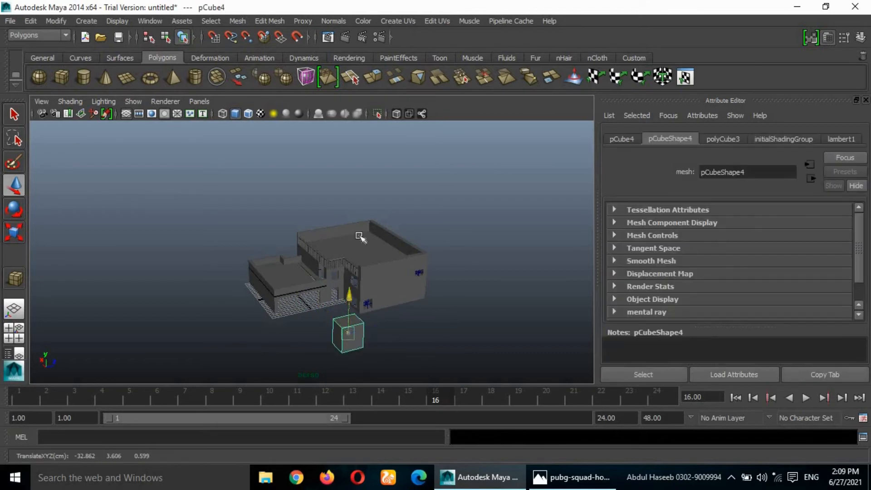
{"action": "left_click_drag", "start_coordinate": [359, 236], "coordinate": [358, 206]}
{"action": "left_click_drag", "start_coordinate": [326, 199], "coordinate": [272, 209]}
- Move the cube onto the rear corner of the upper roof and scale it into a small rooftop tower
{"action": "left_click_drag", "start_coordinate": [290, 245], "coordinate": [406, 221], "text": "alt"}
{"action": "left_click_drag", "start_coordinate": [367, 183], "coordinate": [317, 226]}
{"action": "left_click_drag", "start_coordinate": [358, 254], "coordinate": [408, 307]}
{"action": "key", "text": "r"}
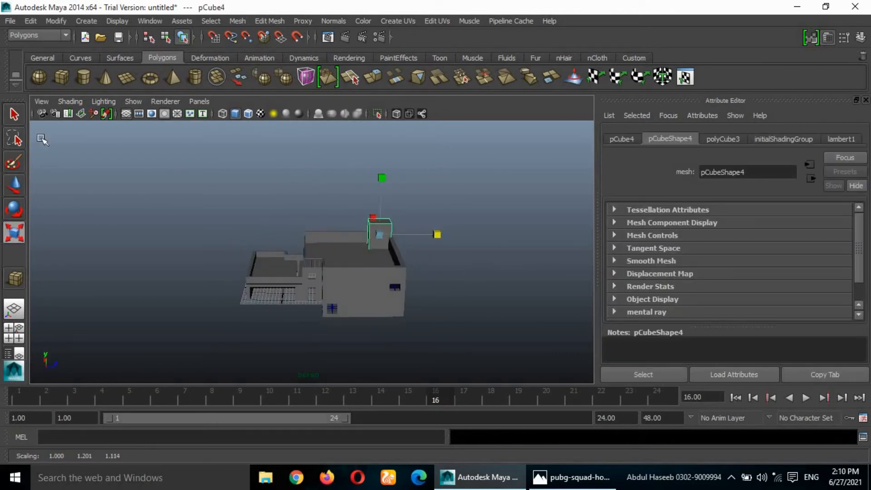
{"action": "left_click_drag", "start_coordinate": [456, 272], "coordinate": [533, 284], "text": "alt"}
{"action": "left_click", "coordinate": [487, 276]}
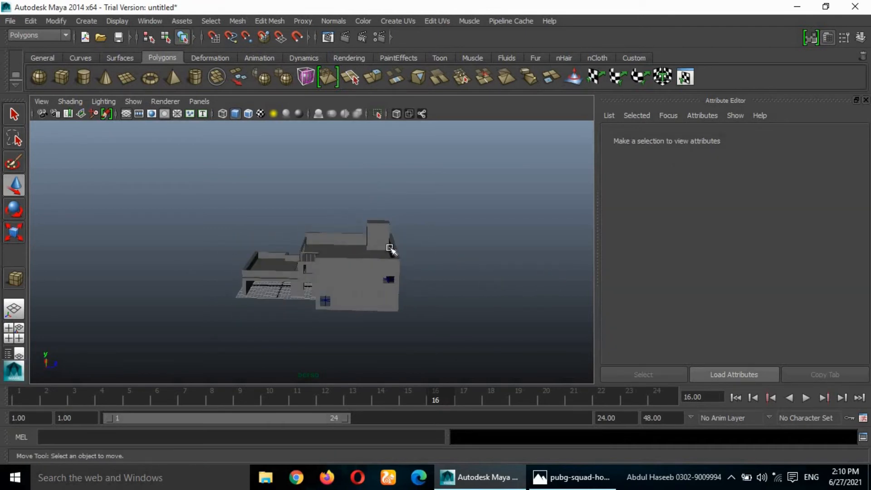
- Insert a vertical edge loop and a horizontal edge loop near the top of the rooftop tower
{"action": "left_click", "coordinate": [381, 238]}
{"action": "scroll", "coordinate": [381, 238], "scroll_direction": "up", "scroll_amount": 5}
{"action": "left_click", "coordinate": [270, 20]}
{"action": "left_click", "coordinate": [338, 147]}
{"action": "left_click", "coordinate": [458, 186]}
{"action": "left_click", "coordinate": [443, 184]}
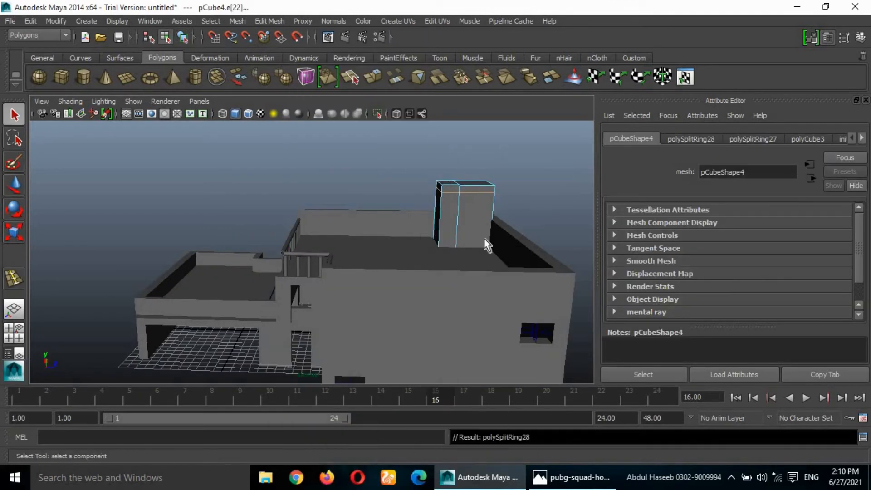
{"action": "key", "text": "q"}
- Examine how the rooftop tower sits in the parapet corner and check the house from the back and front
{"action": "left_click", "coordinate": [277, 226]}
{"action": "left_click_drag", "start_coordinate": [474, 226], "coordinate": [460, 204], "text": "alt"}
{"action": "left_click", "coordinate": [15, 185]}
{"action": "left_click_drag", "start_coordinate": [426, 173], "coordinate": [181, 250]}
{"action": "left_click", "coordinate": [522, 200]}
{"action": "left_click", "coordinate": [148, 251]}
{"action": "left_click", "coordinate": [482, 352]}
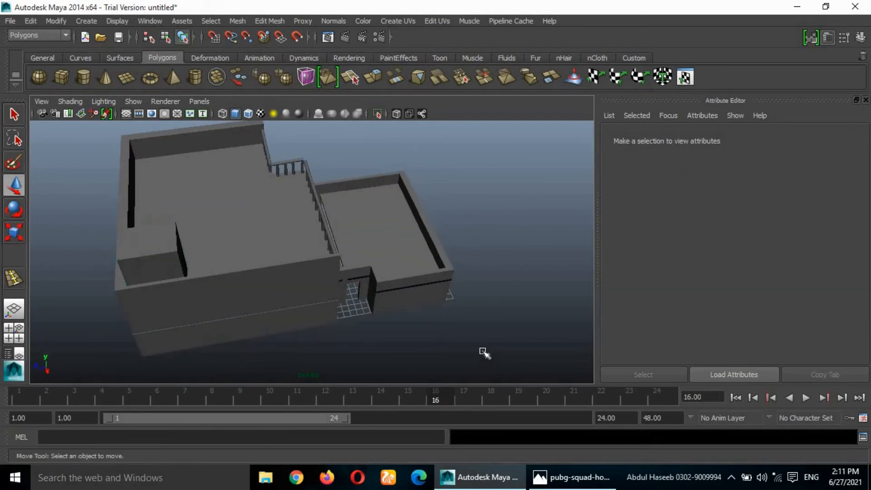
{"action": "left_click_drag", "start_coordinate": [482, 352], "coordinate": [533, 351], "text": "alt"}
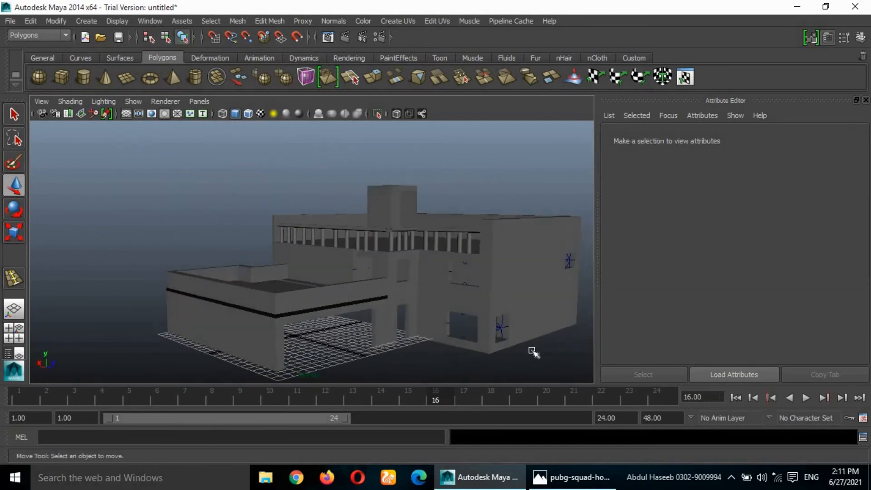
{"action": "left_click", "coordinate": [287, 331]}
{"action": "left_click_drag", "start_coordinate": [287, 330], "coordinate": [476, 303], "text": "alt"}
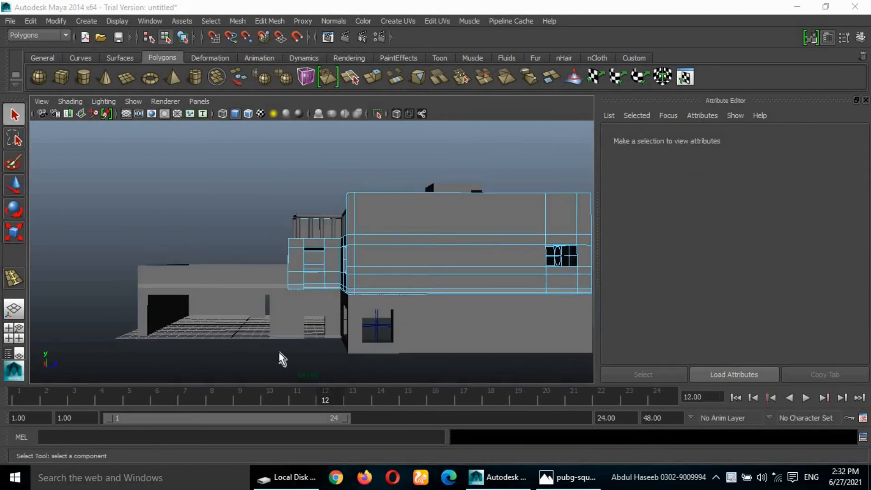
- Select all faces of the garage block below the thin band, using the side view
{"action": "left_click_drag", "start_coordinate": [277, 359], "coordinate": [355, 348], "text": "alt"}
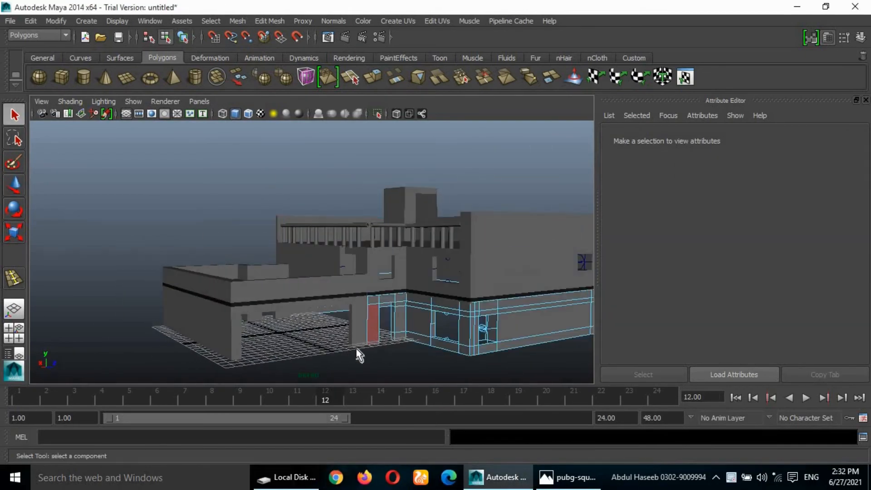
{"action": "left_click", "coordinate": [290, 291]}
{"action": "key", "text": "space"}
{"action": "key", "text": "space"}
{"action": "scroll", "coordinate": [377, 322], "scroll_direction": "down", "scroll_amount": 2}
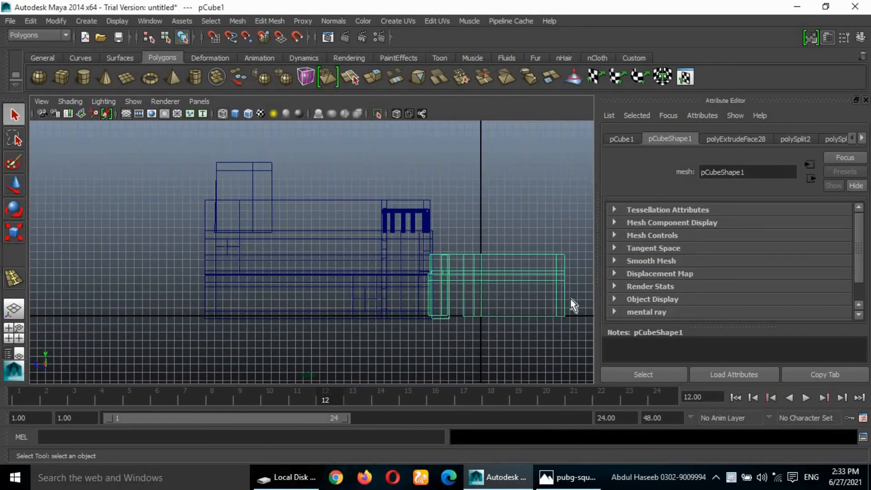
{"action": "right_click_drag", "start_coordinate": [556, 185], "coordinate": [552, 212]}
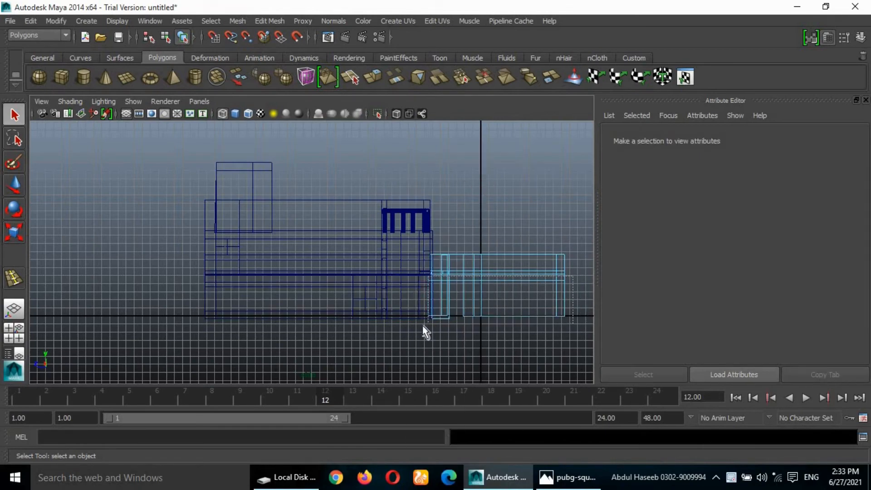
{"action": "left_click_drag", "start_coordinate": [422, 326], "coordinate": [420, 327]}
{"action": "key", "text": "space"}
{"action": "key", "text": "space"}
- Assign a new Blinn material to the garage block's lower faces and colour it red with H 360, S 0.588, V 0.667
{"action": "right_click_drag", "start_coordinate": [214, 327], "coordinate": [288, 385]}
{"action": "left_click", "coordinate": [718, 285]}
{"action": "left_click_drag", "start_coordinate": [807, 281], "coordinate": [812, 282]}
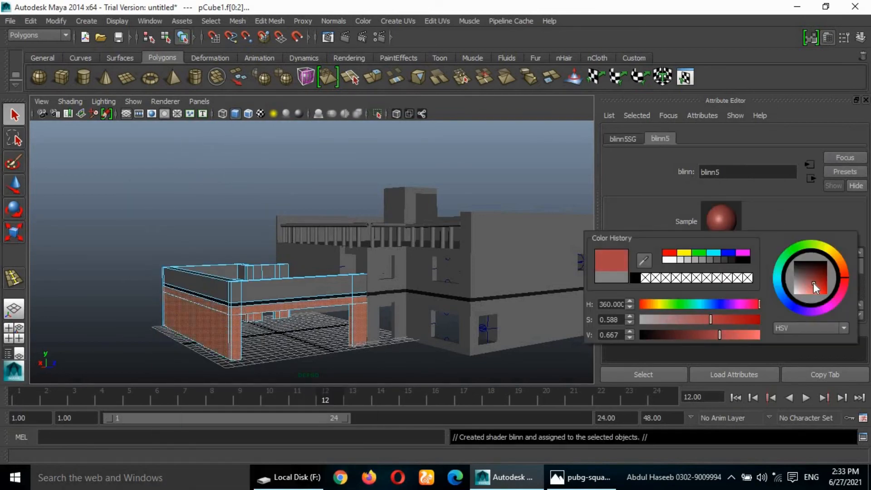
- Select the wall faces of the main house's ground floor in the side view
{"action": "left_click", "coordinate": [423, 306]}
{"action": "left_click_drag", "start_coordinate": [342, 362], "coordinate": [439, 341], "text": "alt"}
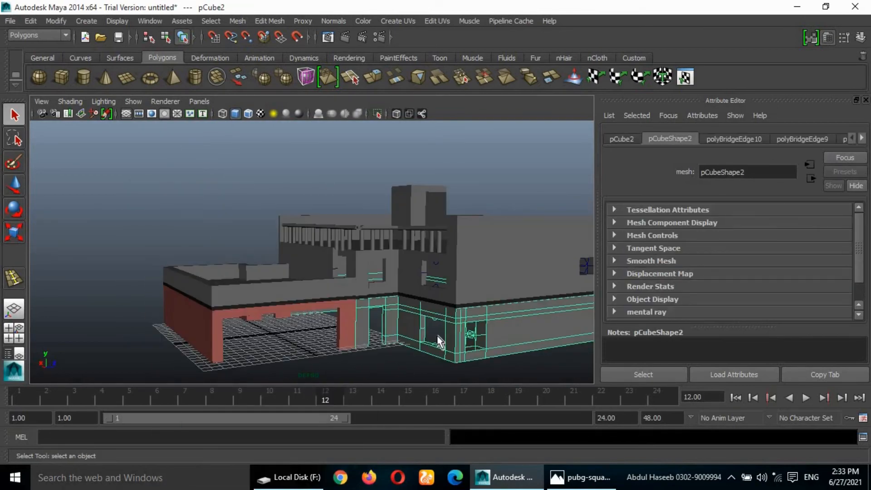
{"action": "key", "text": "space"}
{"action": "key", "text": "space"}
{"action": "right_click_drag", "start_coordinate": [336, 185], "coordinate": [330, 219]}
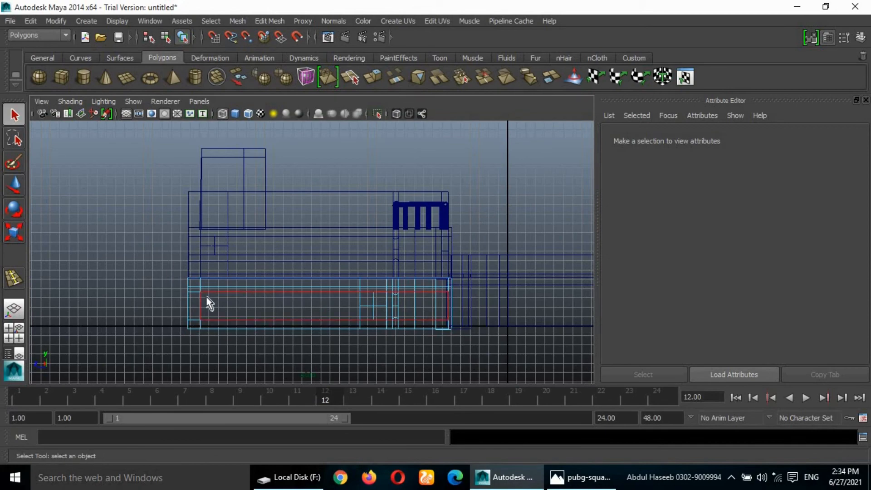
{"action": "left_click_drag", "start_coordinate": [457, 385], "coordinate": [456, 335]}
{"action": "key", "text": "space"}
{"action": "key", "text": "space"}
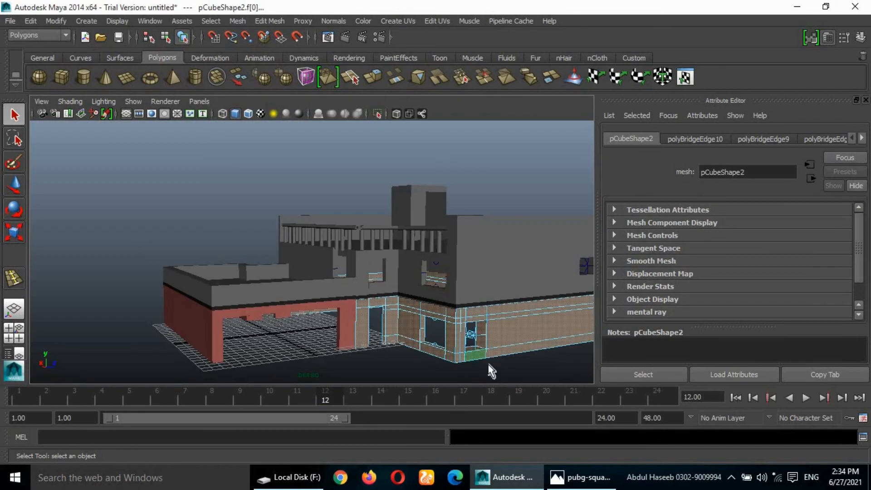
- Assign a new Blinn material to the ground-floor walls and colour it red with H 360, S 0.510, V 0.569
{"action": "left_click_drag", "start_coordinate": [487, 364], "coordinate": [461, 304], "text": "alt"}
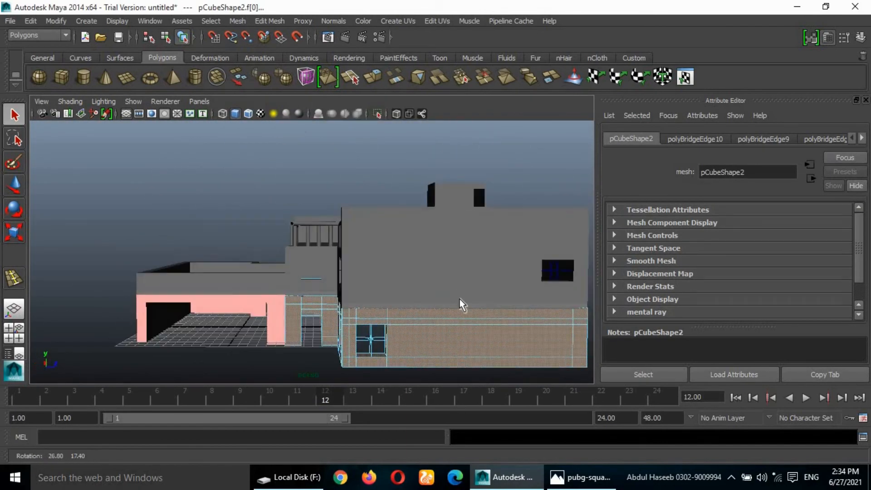
{"action": "right_click_drag", "start_coordinate": [463, 185], "coordinate": [542, 385]}
{"action": "left_click", "coordinate": [726, 284]}
{"action": "mouse_move", "coordinate": [823, 279]}
{"action": "left_mouse_down"}
{"action": "mouse_move", "coordinate": [830, 268]}
{"action": "mouse_move", "coordinate": [818, 273]}
{"action": "mouse_move", "coordinate": [829, 269]}
{"action": "left_mouse_up"}
{"action": "left_click_drag", "start_coordinate": [549, 281], "coordinate": [565, 270], "text": "alt"}
{"action": "left_click", "coordinate": [725, 286]}
{"action": "left_click_drag", "start_coordinate": [828, 275], "coordinate": [823, 281]}
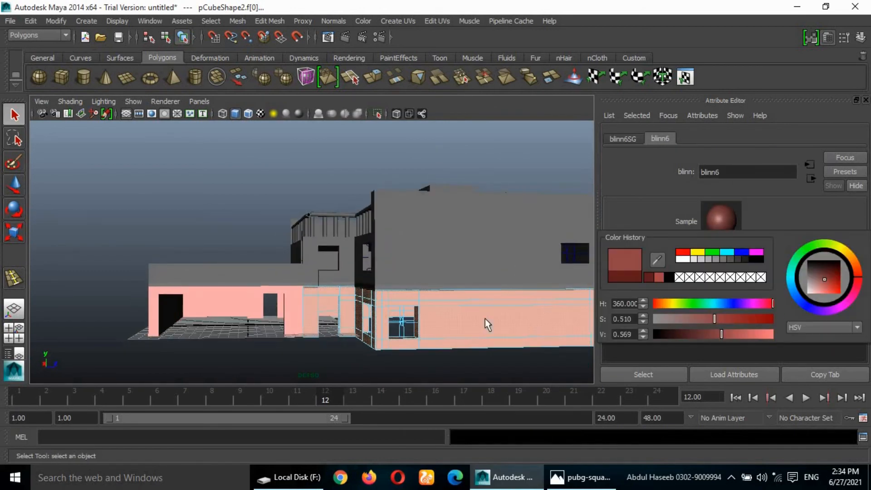
- Examine the wall and band colours of the house in the reference image in Photos, and return to Maya
{"action": "mouse_move", "coordinate": [485, 318]}
{"action": "left_mouse_down", "text": "alt"}
{"action": "mouse_move", "coordinate": [535, 332]}
{"action": "mouse_move", "coordinate": [469, 348]}
{"action": "left_mouse_up", "text": "alt"}
{"action": "left_click", "coordinate": [526, 259]}
{"action": "left_click", "coordinate": [582, 479]}
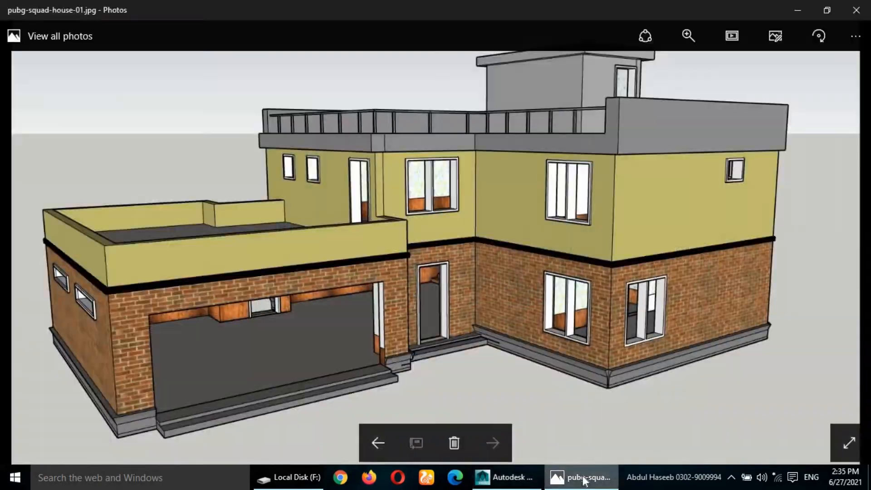
{"action": "left_click", "coordinate": [582, 479]}
{"action": "left_click", "coordinate": [578, 482]}
{"action": "left_click", "coordinate": [579, 483]}
- Select the parapet faces of the garage block above the thin band, using the side view
{"action": "left_click", "coordinate": [242, 290]}
{"action": "key", "text": "space"}
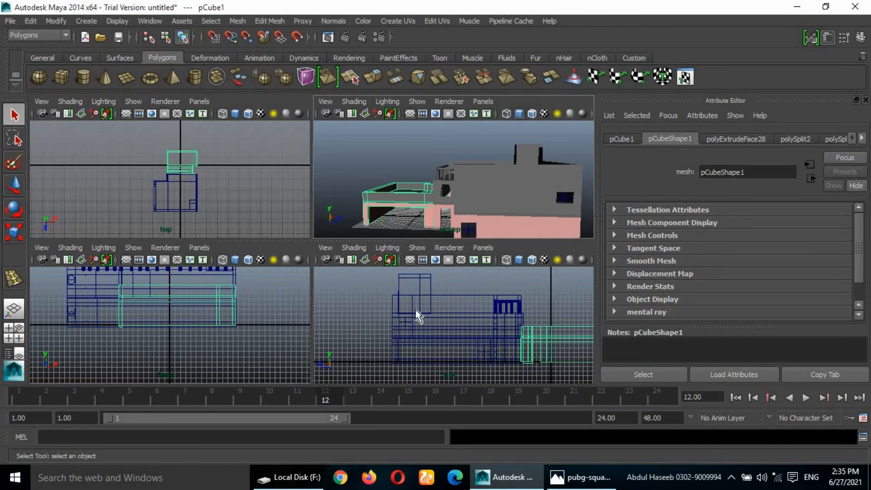
{"action": "key", "text": "space"}
{"action": "middle_click_drag", "start_coordinate": [513, 349], "coordinate": [334, 278], "text": "alt"}
{"action": "left_click", "coordinate": [430, 268]}
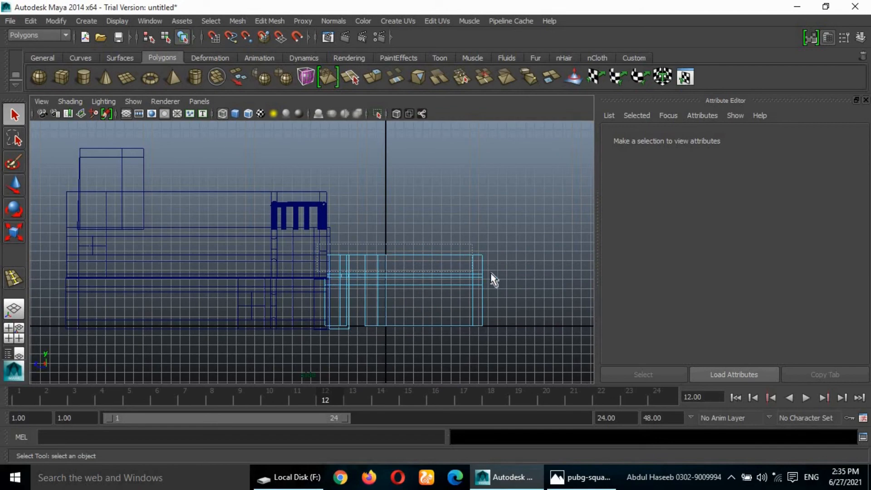
{"action": "left_click_drag", "start_coordinate": [493, 280], "coordinate": [494, 280]}
{"action": "key", "text": "space"}
- Assign a new Blinn material to the garage parapet faces and colour it olive green with H 79.796, S 0.882, V 0.588
{"action": "right_click_drag", "start_coordinate": [374, 185], "coordinate": [495, 385]}
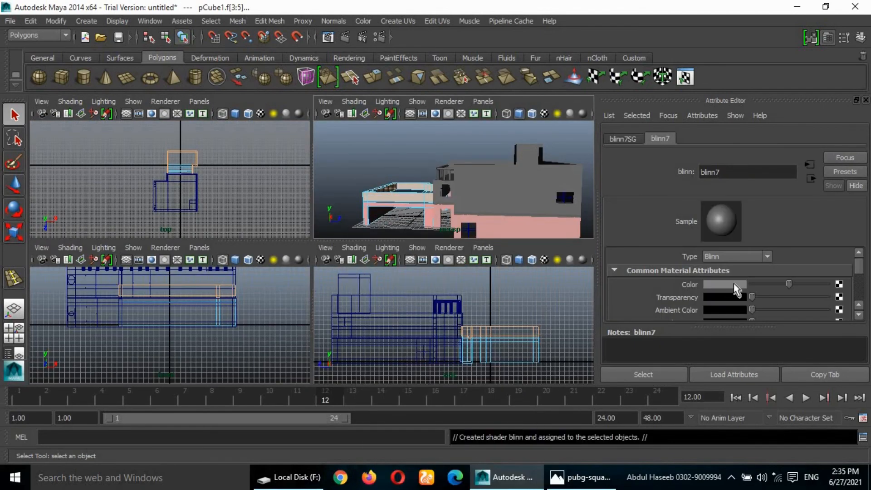
{"action": "left_click", "coordinate": [724, 284]}
{"action": "left_click", "coordinate": [818, 270]}
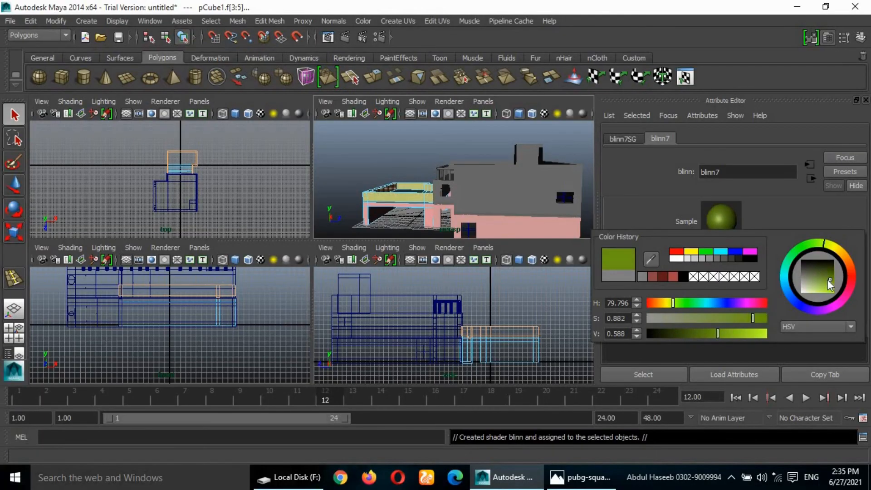
- Select the upper storey's wall faces in the side view and remove the rooftop parapet faces from the selection
{"action": "left_click", "coordinate": [515, 184]}
{"action": "mouse_move", "coordinate": [370, 207]}
{"action": "left_mouse_down", "text": "alt"}
{"action": "mouse_move", "coordinate": [394, 208]}
{"action": "mouse_move", "coordinate": [372, 208]}
{"action": "left_mouse_up", "text": "alt"}
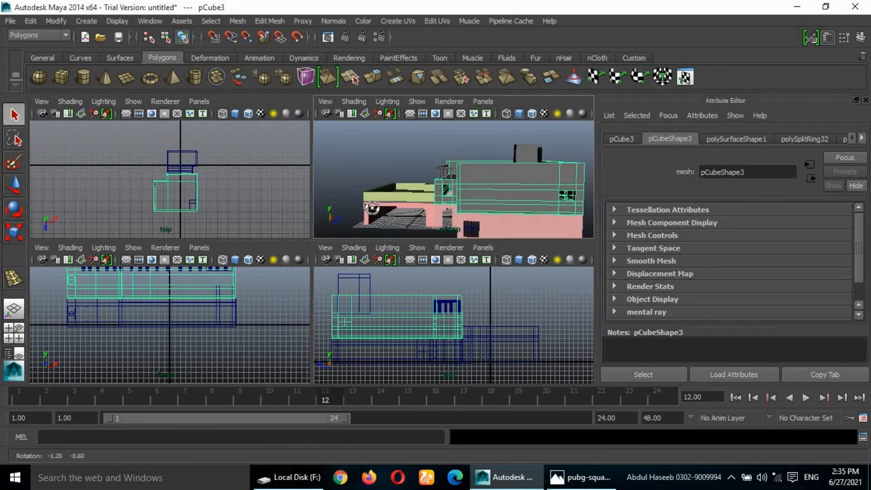
{"action": "key", "text": "space"}
{"action": "right_click_drag", "start_coordinate": [109, 219], "coordinate": [103, 247]}
{"action": "right_click_drag", "start_coordinate": [254, 187], "coordinate": [255, 226]}
{"action": "left_click_drag", "start_coordinate": [53, 222], "coordinate": [366, 269]}
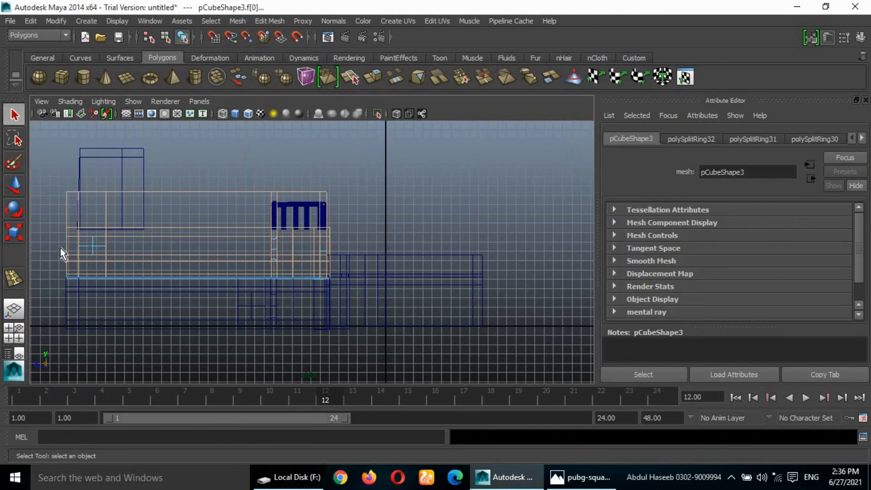
{"action": "left_click_drag", "start_coordinate": [54, 179], "coordinate": [387, 232], "text": "shift"}
{"action": "left_click", "coordinate": [79, 204]}
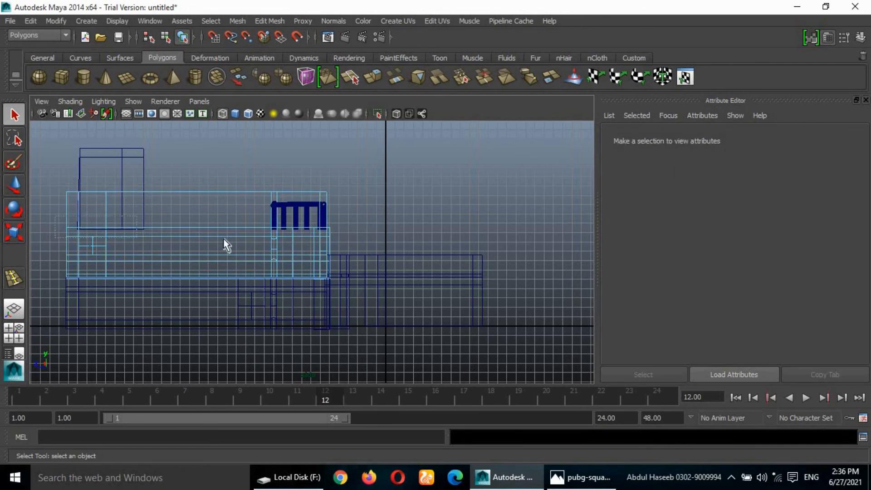
{"action": "left_click", "coordinate": [273, 253]}
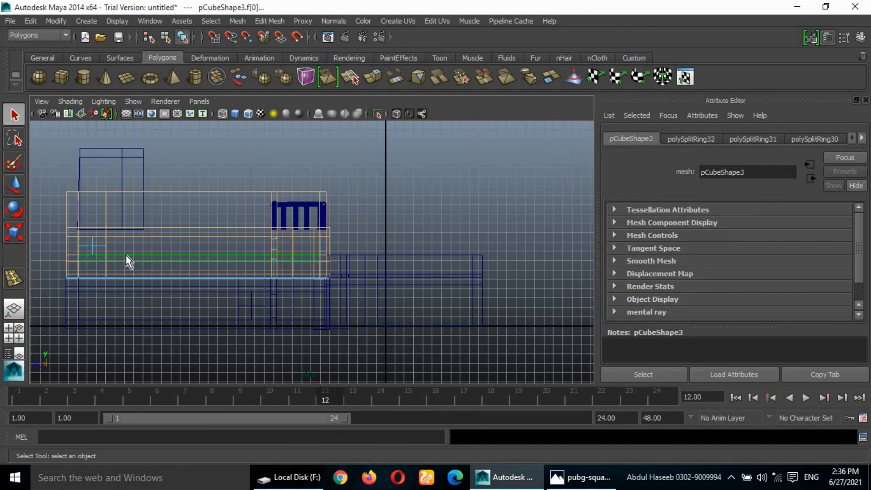
{"action": "left_click_drag", "start_coordinate": [53, 181], "coordinate": [352, 231], "text": "shift"}
- Add the unselected strip of wall faces just below the railings and parapet to the upper-storey selection
{"action": "key", "text": "space"}
{"action": "key", "text": "space"}
{"action": "left_click_drag", "start_coordinate": [484, 182], "coordinate": [209, 327], "text": "alt"}
{"action": "left_click_drag", "start_coordinate": [532, 291], "coordinate": [571, 314], "text": "alt"}
{"action": "scroll", "coordinate": [331, 318], "scroll_direction": "down", "scroll_amount": 4}
{"action": "double_click", "coordinate": [458, 263], "text": "shift"}
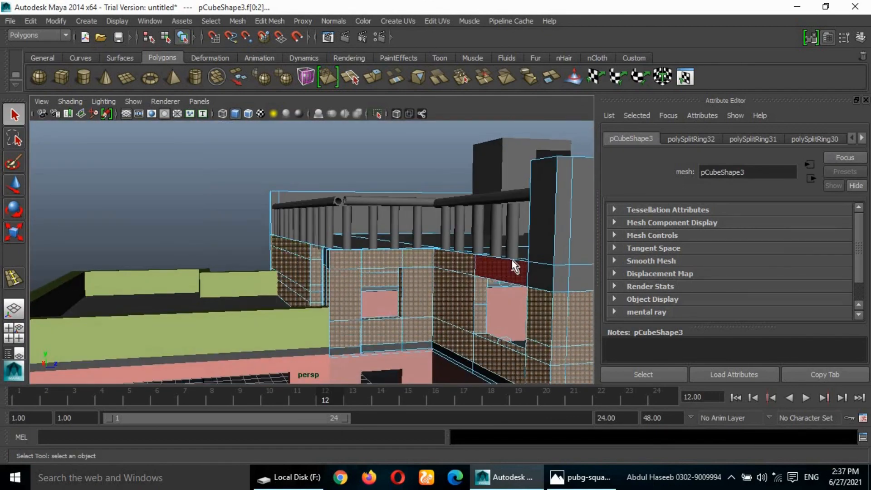
{"action": "double_click", "coordinate": [561, 276], "text": "shift"}
{"action": "left_click_drag", "start_coordinate": [560, 276], "coordinate": [481, 283], "text": "alt"}
{"action": "left_click", "coordinate": [535, 261], "text": "shift"}
{"action": "double_click", "coordinate": [358, 210], "text": "shift"}
{"action": "left_click_drag", "start_coordinate": [357, 211], "coordinate": [420, 270], "text": "alt"}
{"action": "left_click_drag", "start_coordinate": [415, 237], "coordinate": [286, 218], "text": "alt"}
{"action": "double_click", "coordinate": [464, 247], "text": "shift"}
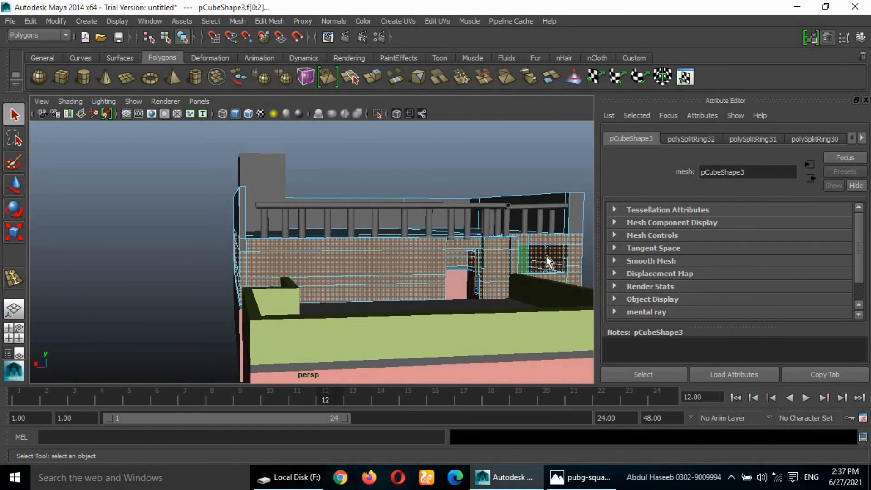
{"action": "left_click_drag", "start_coordinate": [550, 253], "coordinate": [404, 268], "text": "alt"}
- Try a new Blinn material in a muted green on the upper-storey walls and restore the face selection
{"action": "right_click_drag", "start_coordinate": [404, 268], "coordinate": [501, 386]}
{"action": "left_click", "coordinate": [727, 284]}
{"action": "left_click", "coordinate": [829, 242]}
{"action": "left_click", "coordinate": [827, 285]}
{"action": "left_click", "coordinate": [819, 242]}
{"action": "left_click", "coordinate": [819, 271]}
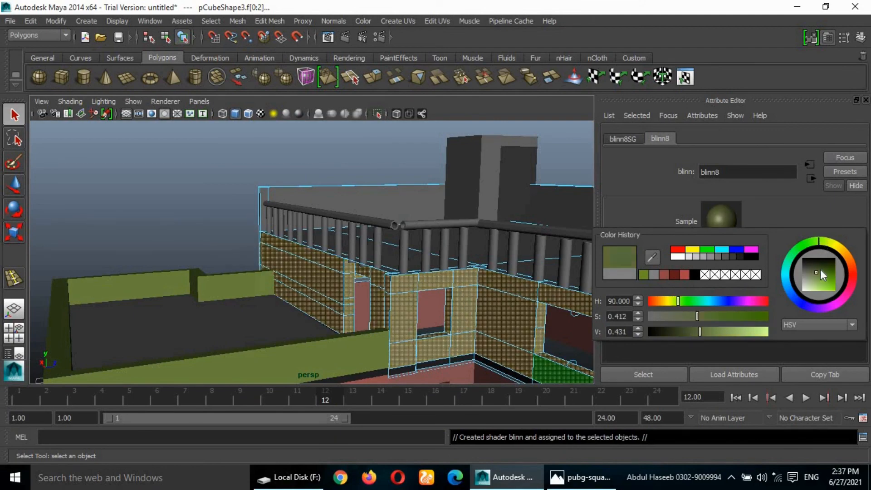
{"action": "left_click", "coordinate": [825, 273]}
{"action": "left_click", "coordinate": [435, 198]}
{"action": "key", "text": "ctrl+z"}
- Assign another new Blinn material to the upper-storey walls and colour it green with H 90, S 0.569, V 0.627
{"action": "right_click_drag", "start_coordinate": [513, 282], "coordinate": [610, 387]}
{"action": "left_click", "coordinate": [728, 287]}
{"action": "left_click", "coordinate": [816, 245]}
{"action": "left_click", "coordinate": [811, 275]}
{"action": "left_click", "coordinate": [808, 281]}
{"action": "left_click", "coordinate": [806, 245]}
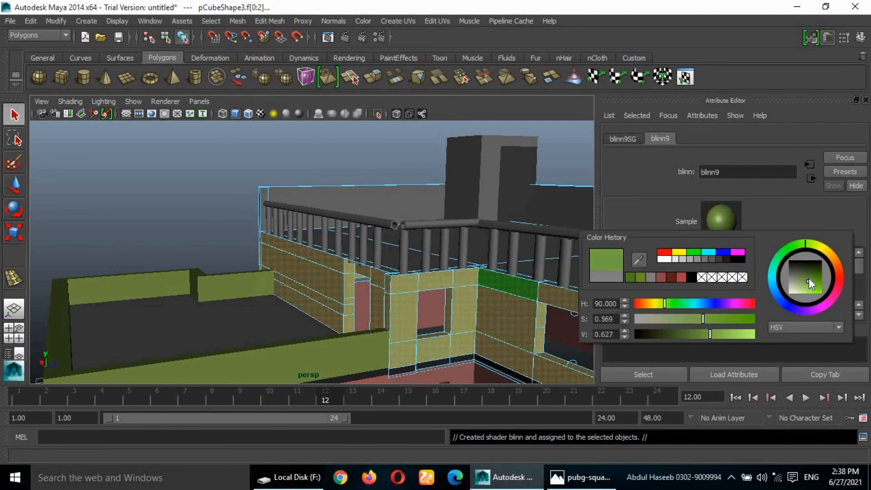
{"action": "left_click", "coordinate": [809, 280]}
{"action": "left_click", "coordinate": [557, 204]}
{"action": "left_click_drag", "start_coordinate": [523, 288], "coordinate": [607, 327], "text": "alt"}
{"action": "left_click", "coordinate": [182, 213]}
{"action": "left_click_drag", "start_coordinate": [444, 222], "coordinate": [378, 252], "text": "alt"}
{"action": "scroll", "coordinate": [378, 251], "scroll_direction": "down", "scroll_amount": 5}
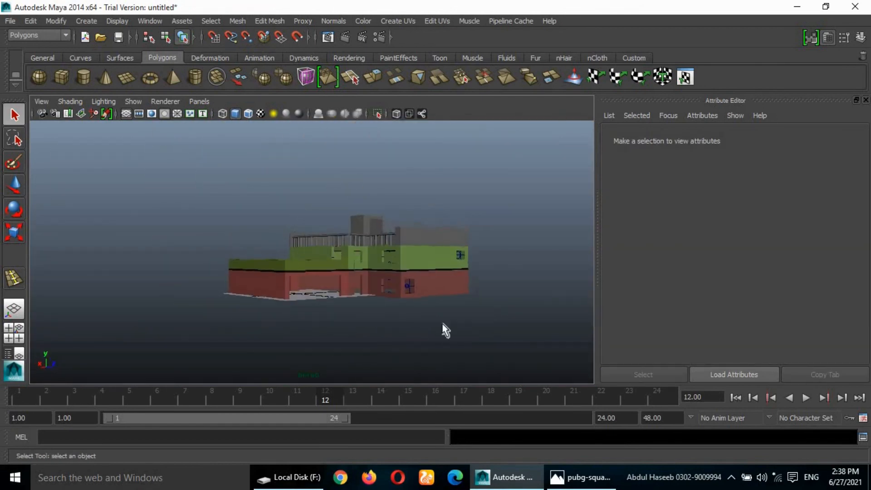